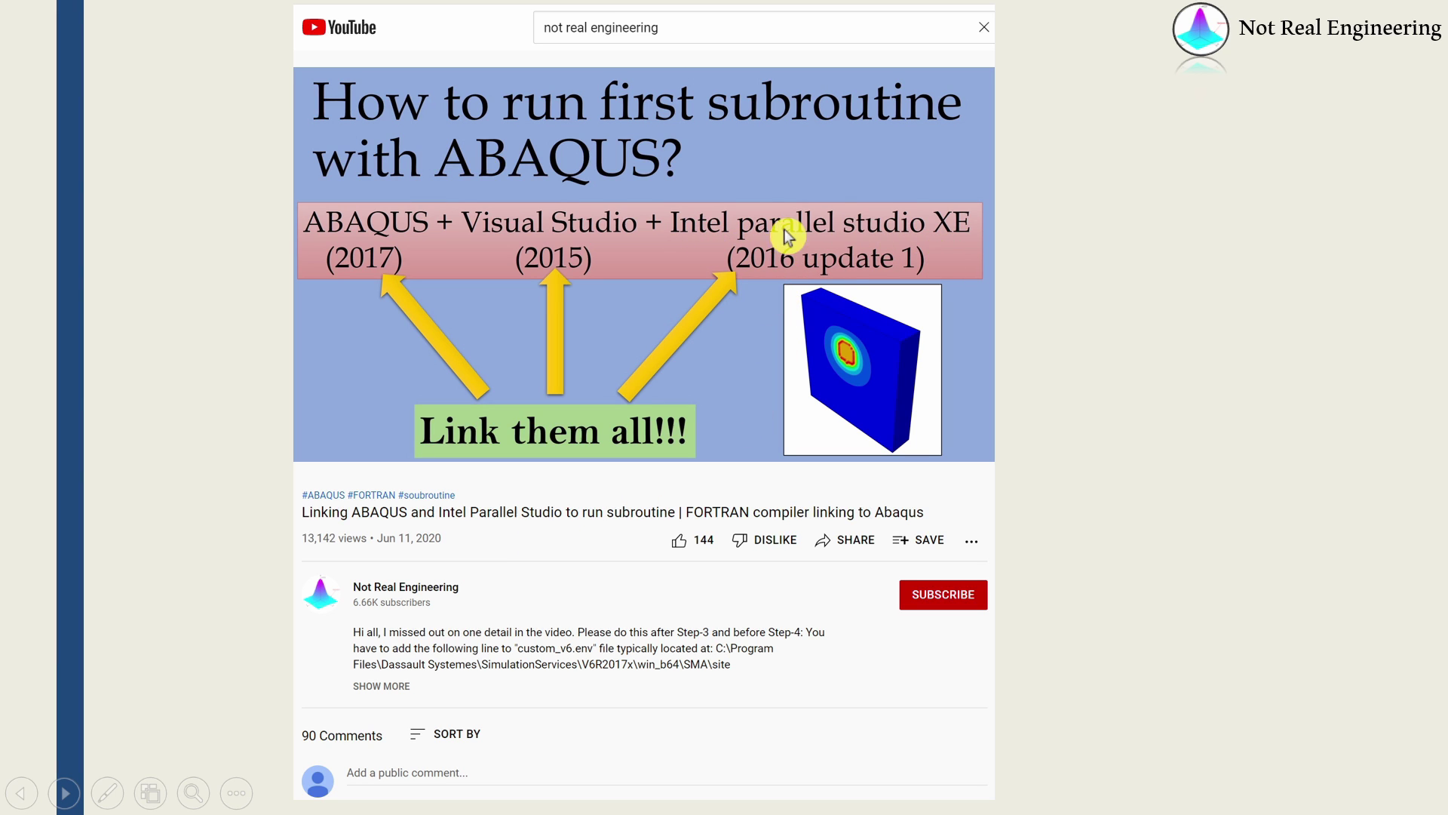
- Advance the slide animation so the 'WHY SO EXPENSIVE' meme appears beside the video screenshot
click(828, 219)
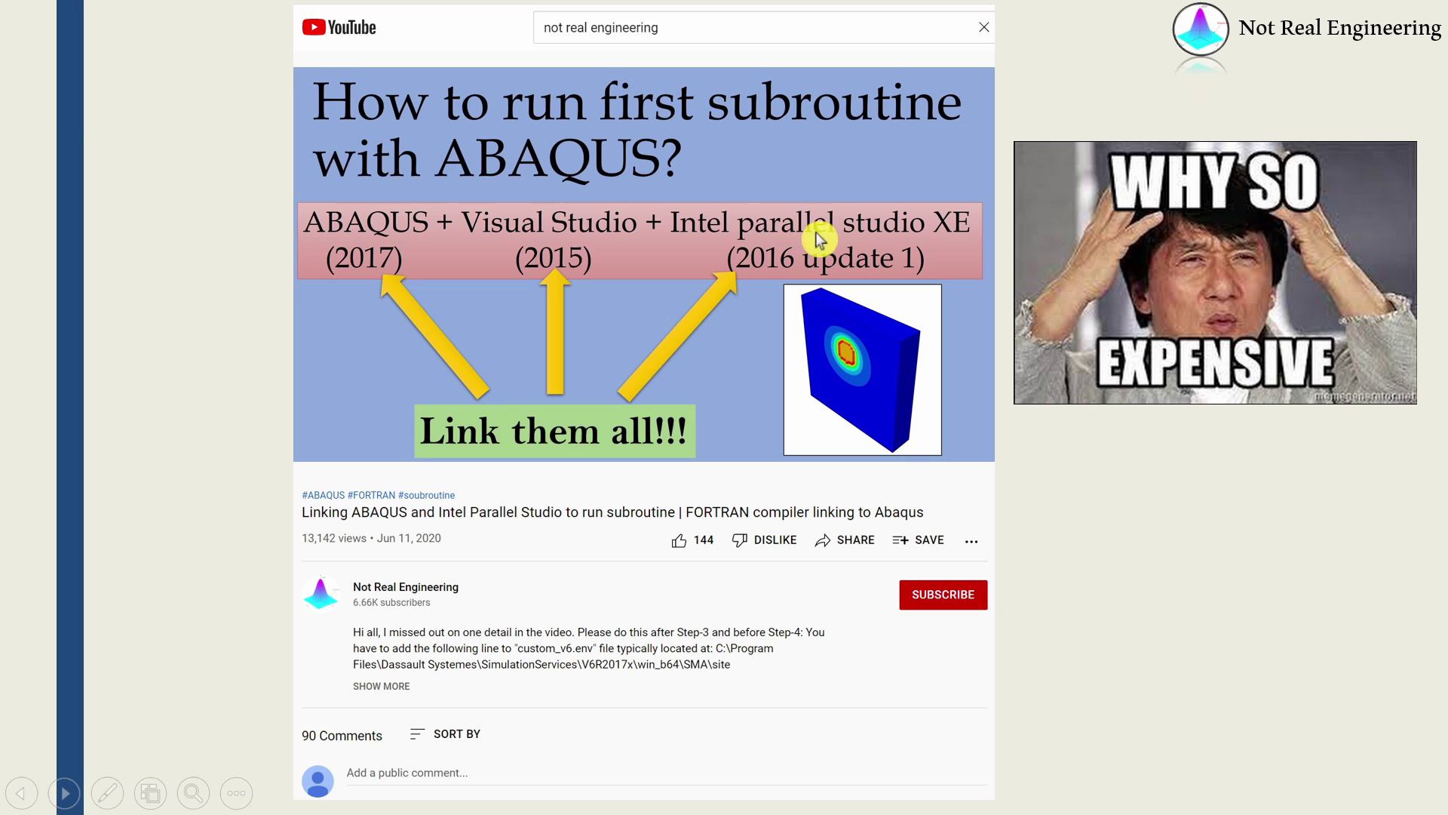
- Advance the animation again so the meme disappears, leaving only the YouTube screenshot
click(738, 318)
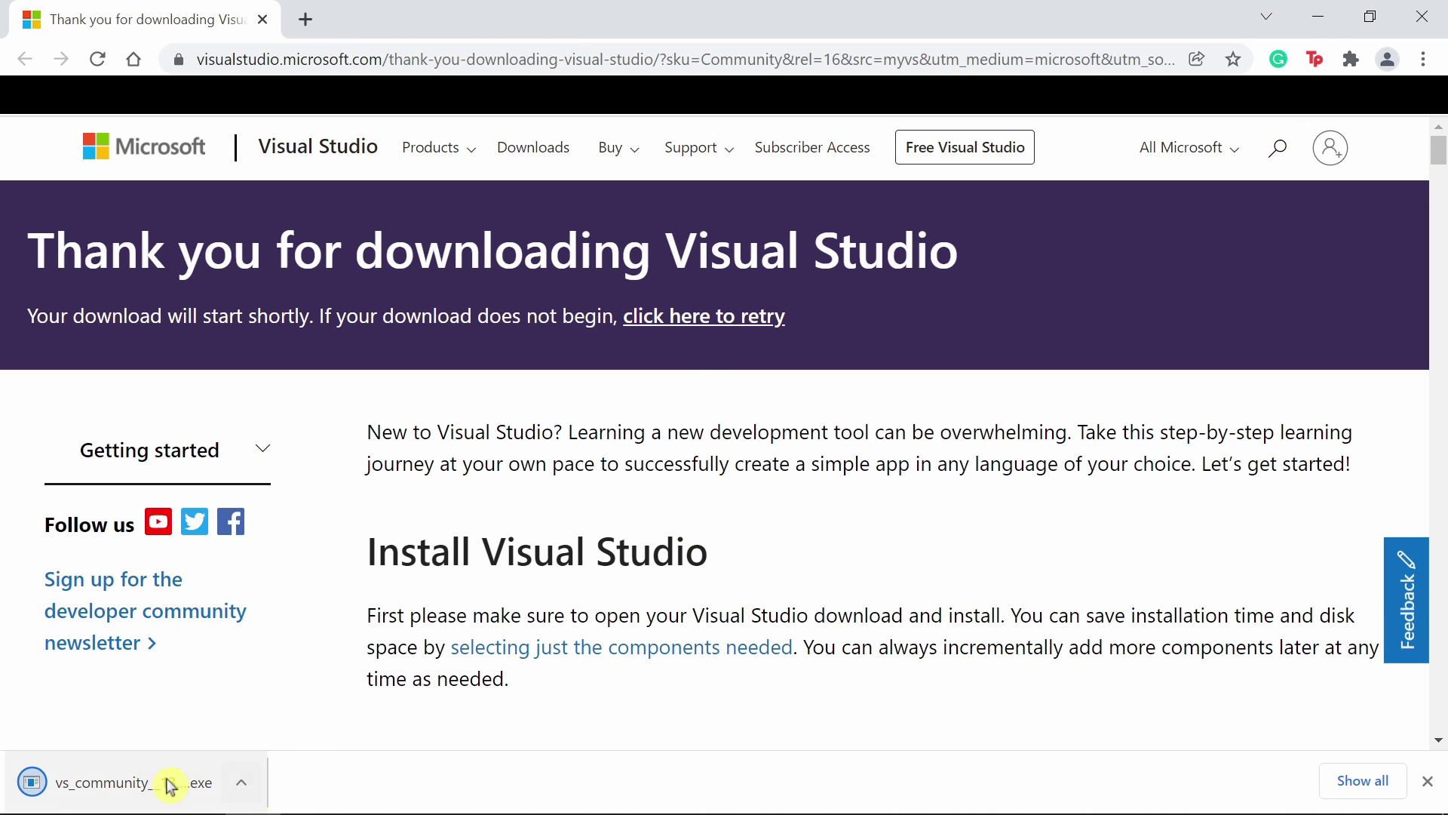
- Run the downloaded vs_community installer from Chrome's download bar
click(170, 784)
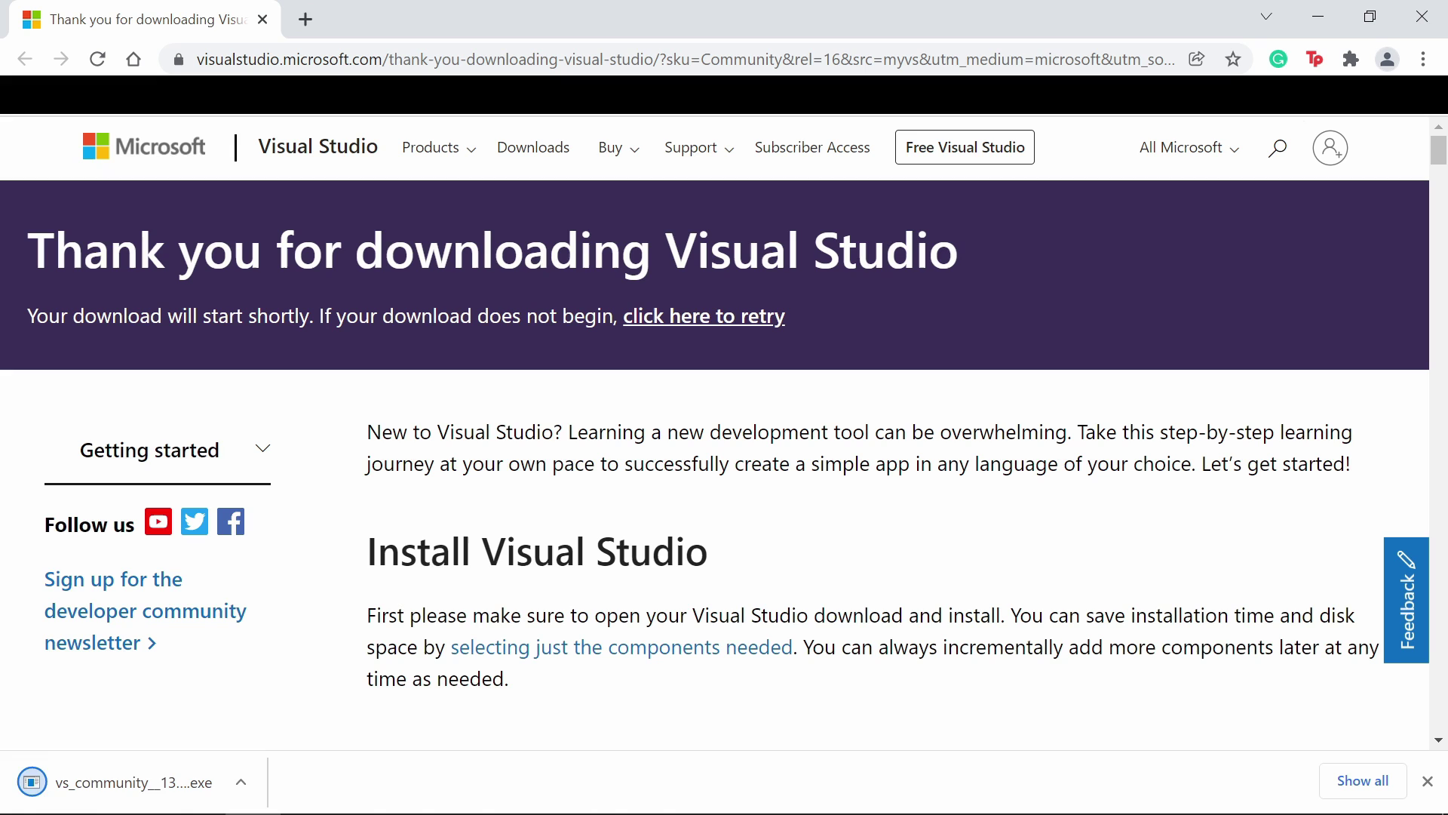
click(154, 790)
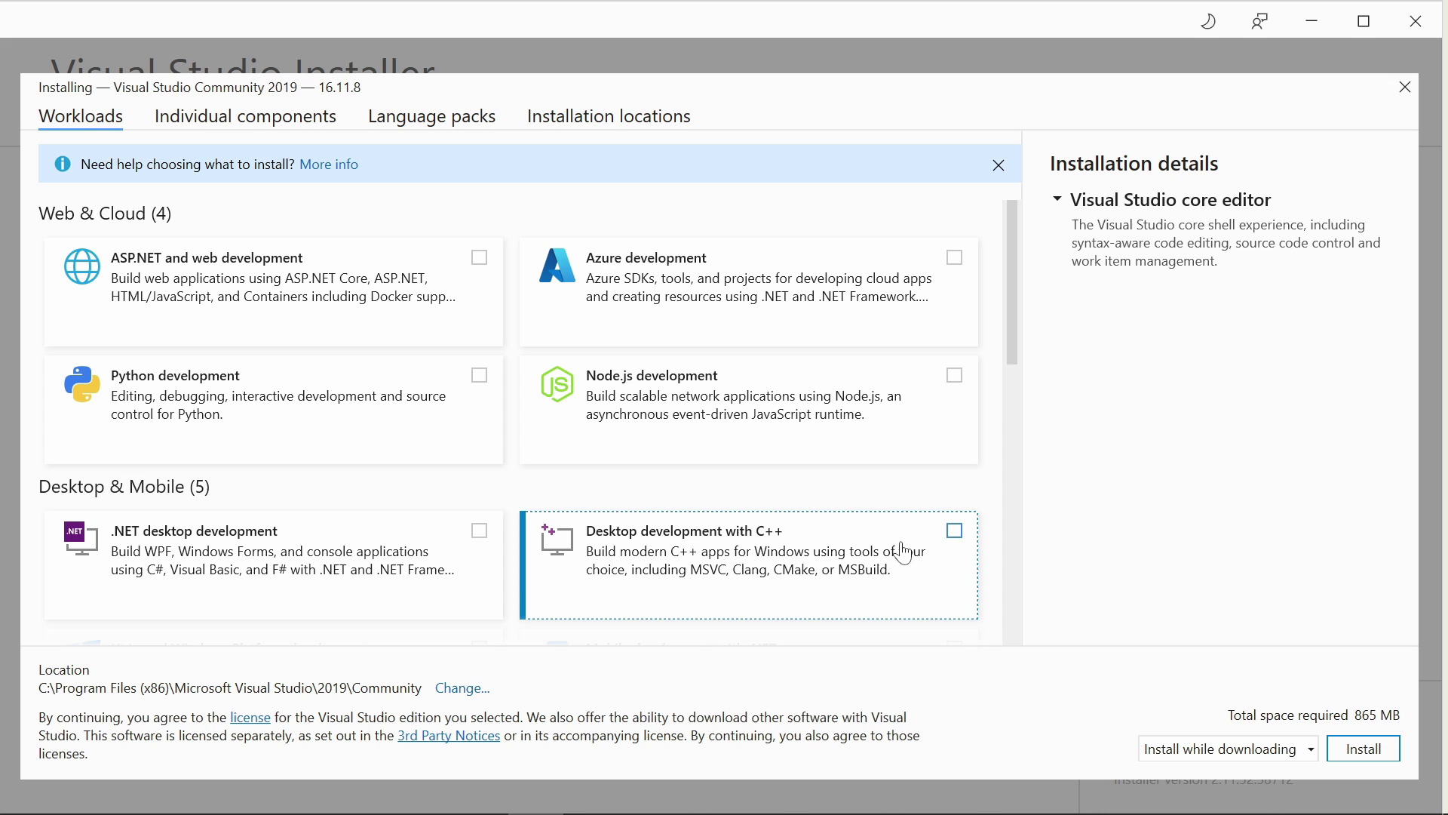
- Install Visual Studio Community 2019 with the Desktop development with C++ workload
click(954, 533)
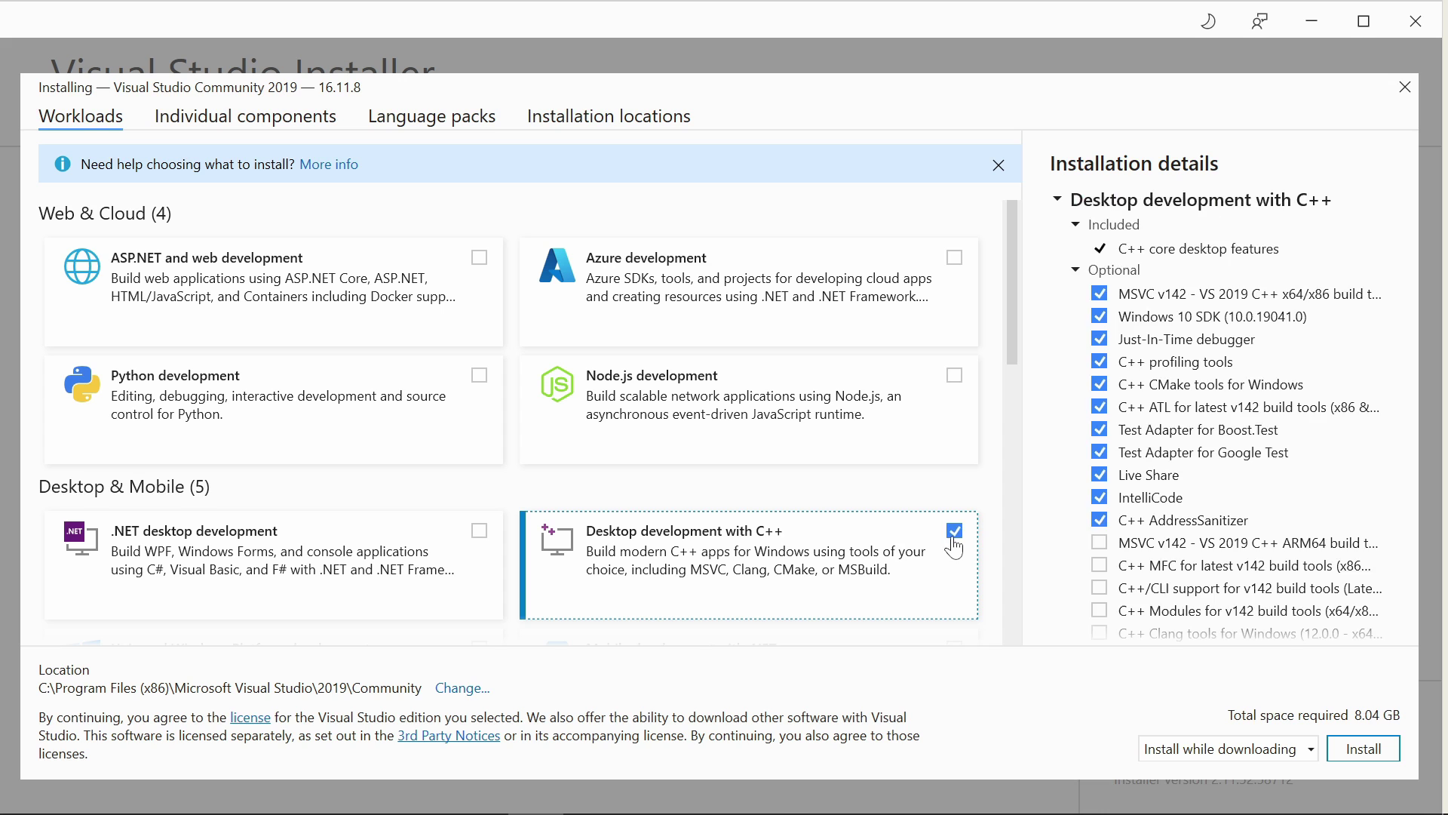
click(1371, 749)
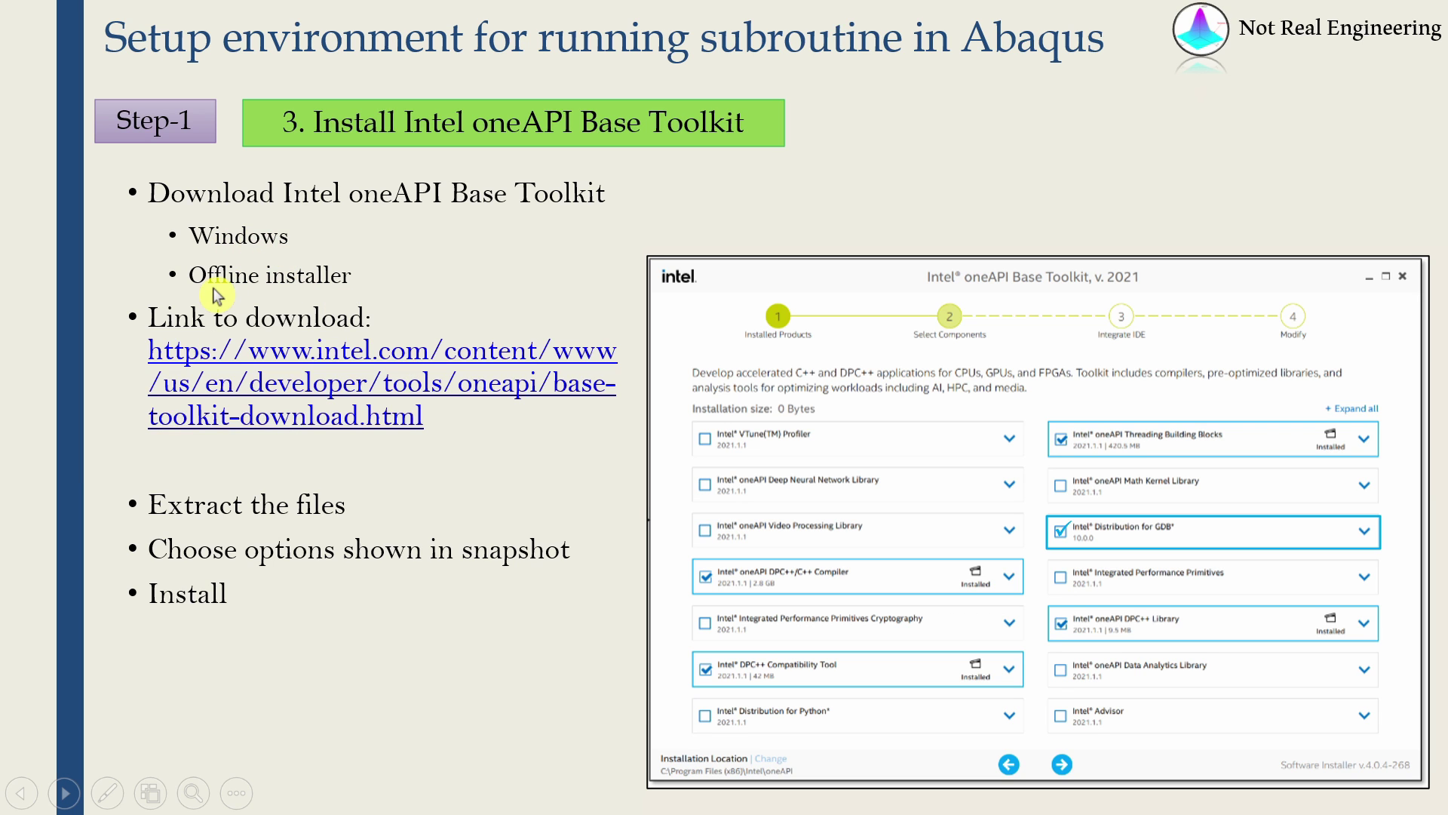
- Follow the base-toolkit-download hyperlink on the Step-1 slide into Chrome
click(344, 349)
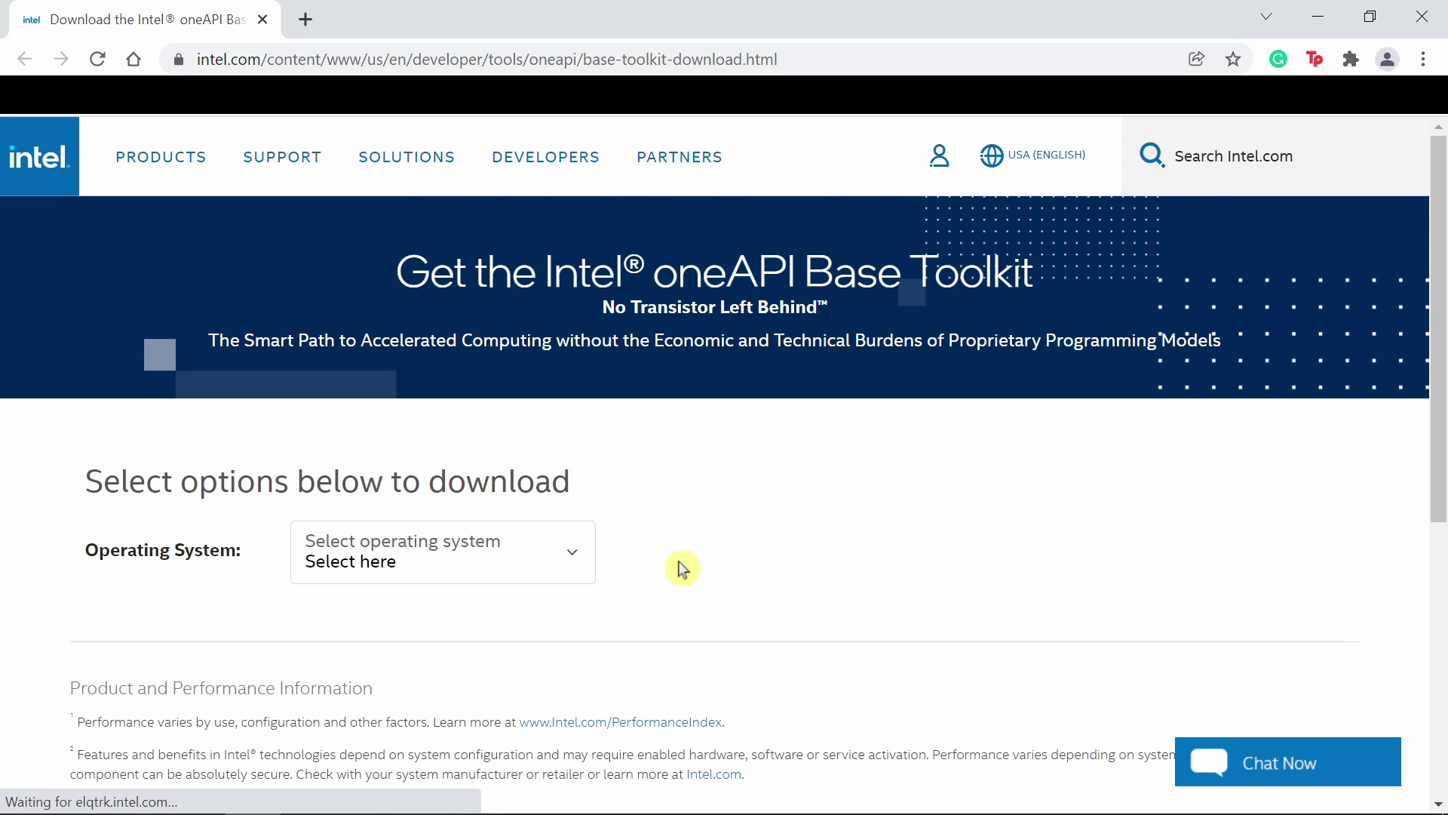
- Choose Windows as the operating system and Offline as the installer type
scroll(682, 569, down, 2)
click(579, 400)
click(346, 452)
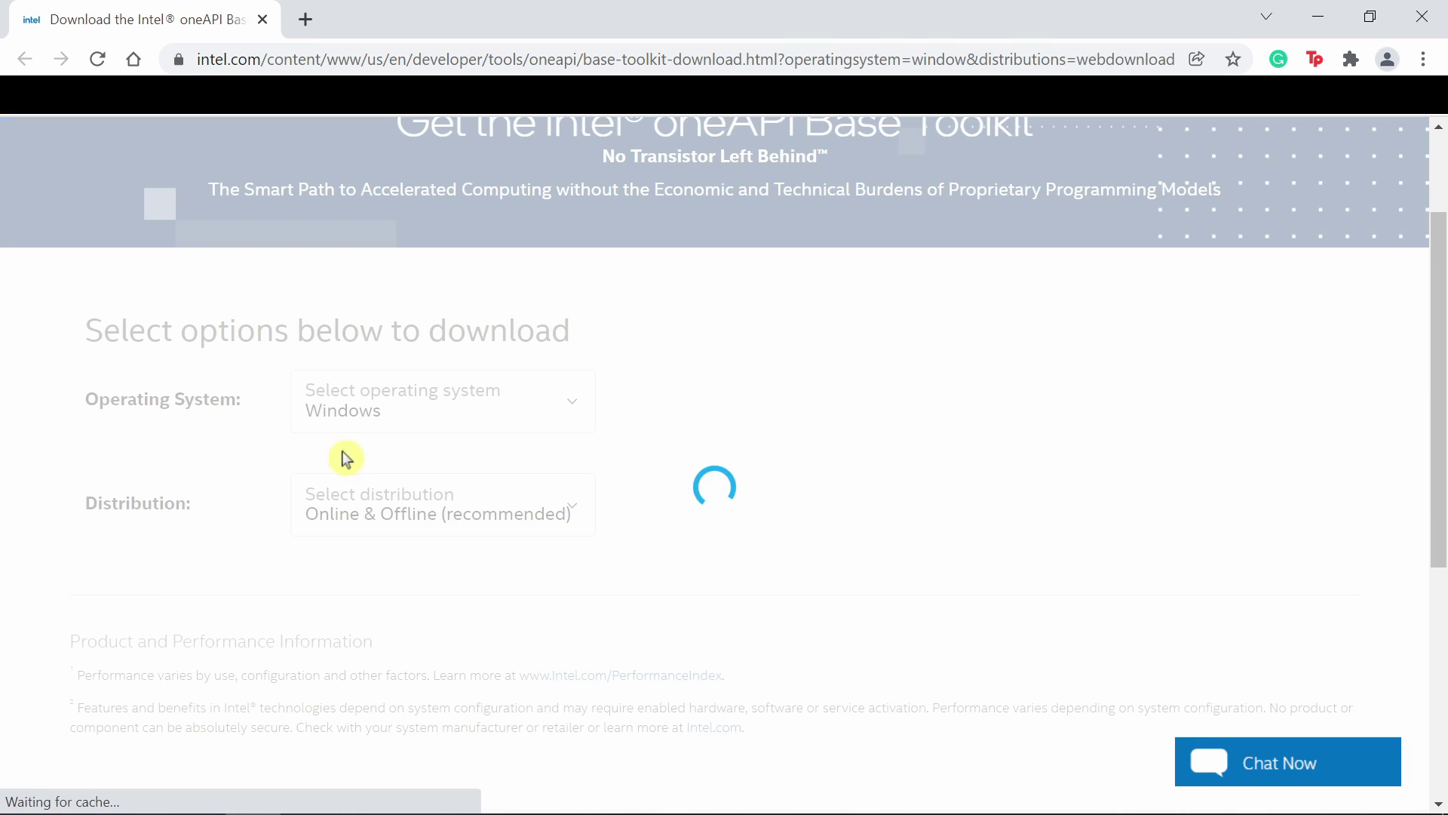
click(446, 621)
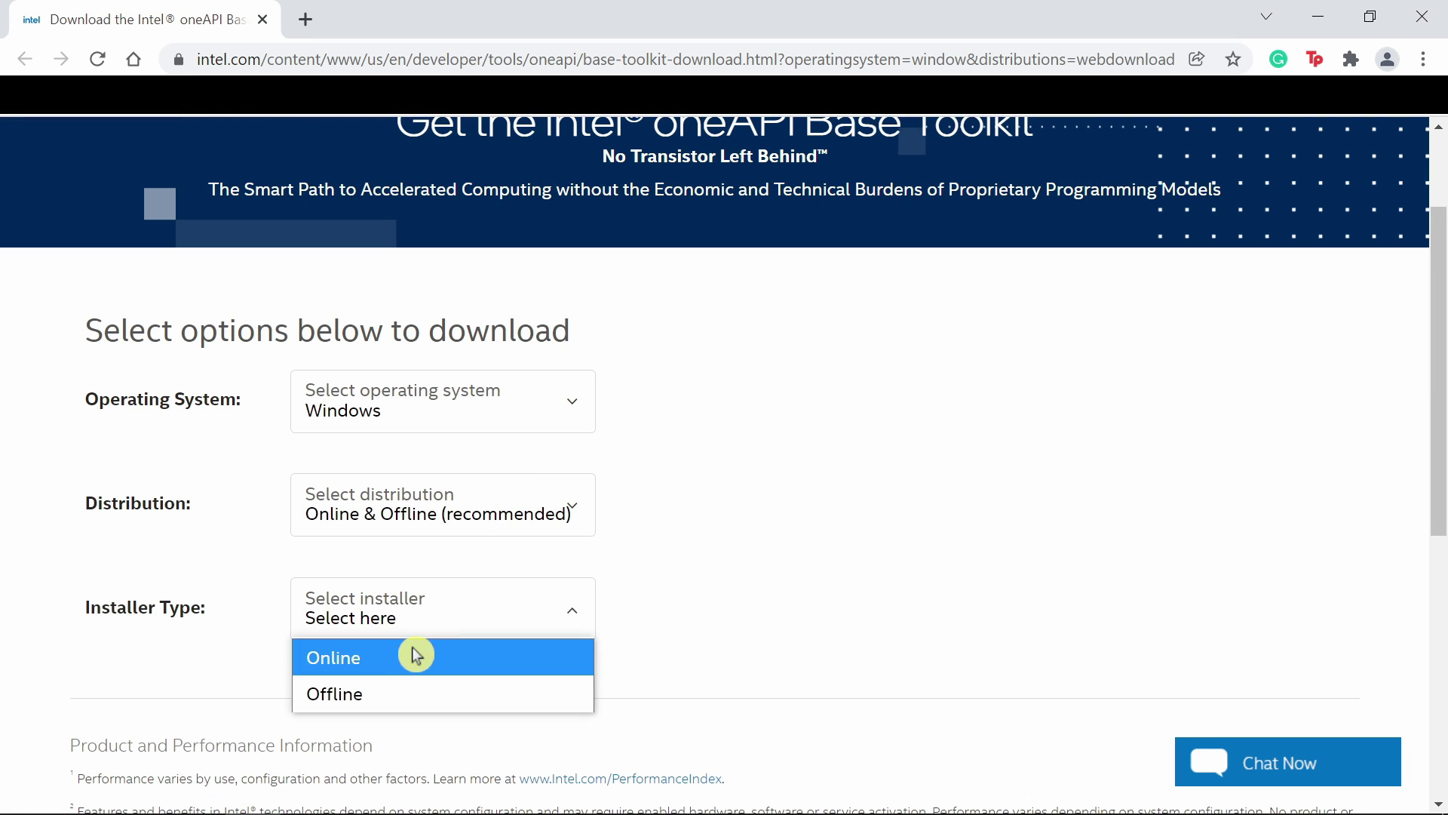
click(360, 695)
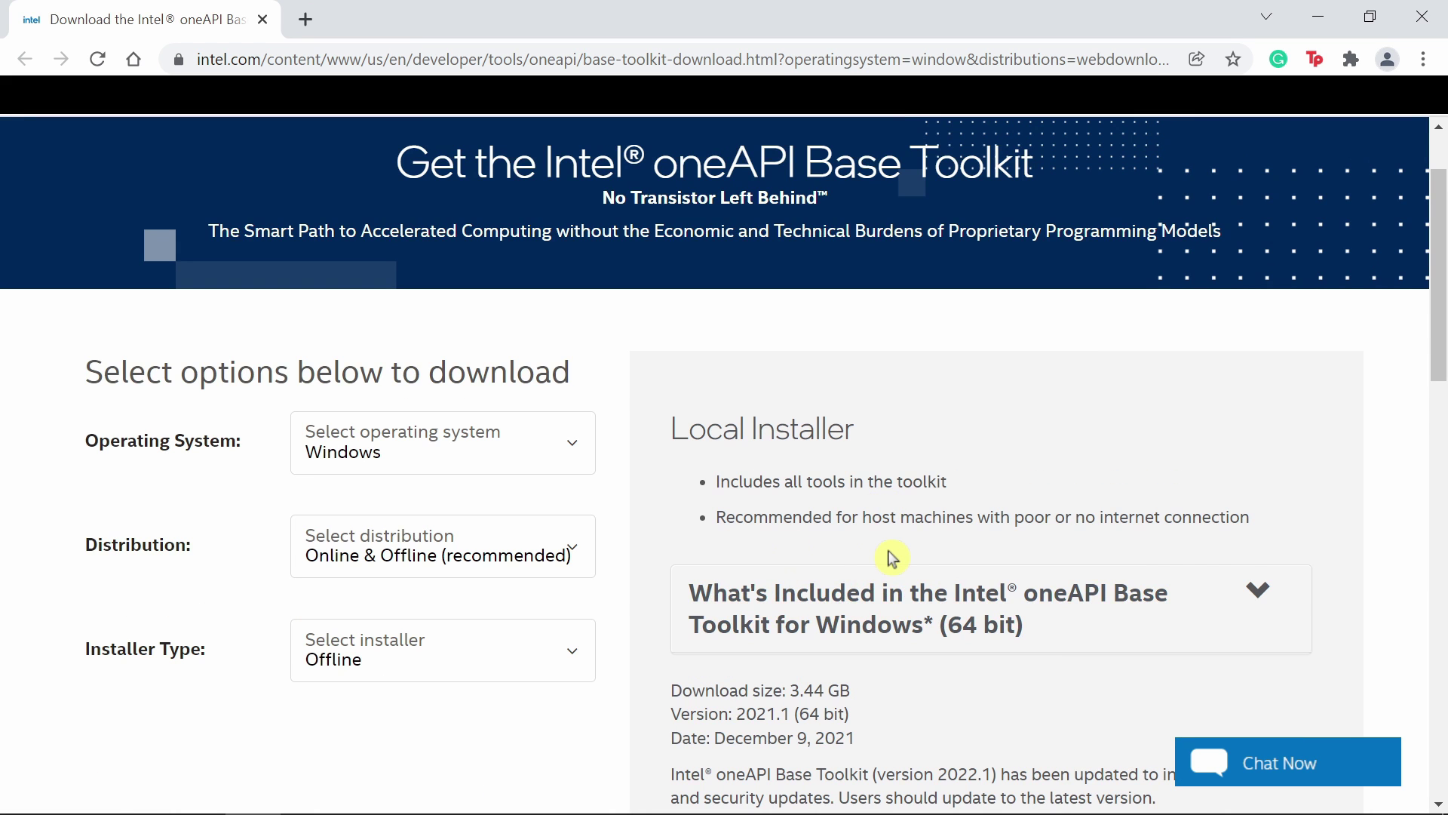
- Download the w_BaseKit offline installer as a guest and launch it
scroll(891, 558, down, 4)
click(751, 573)
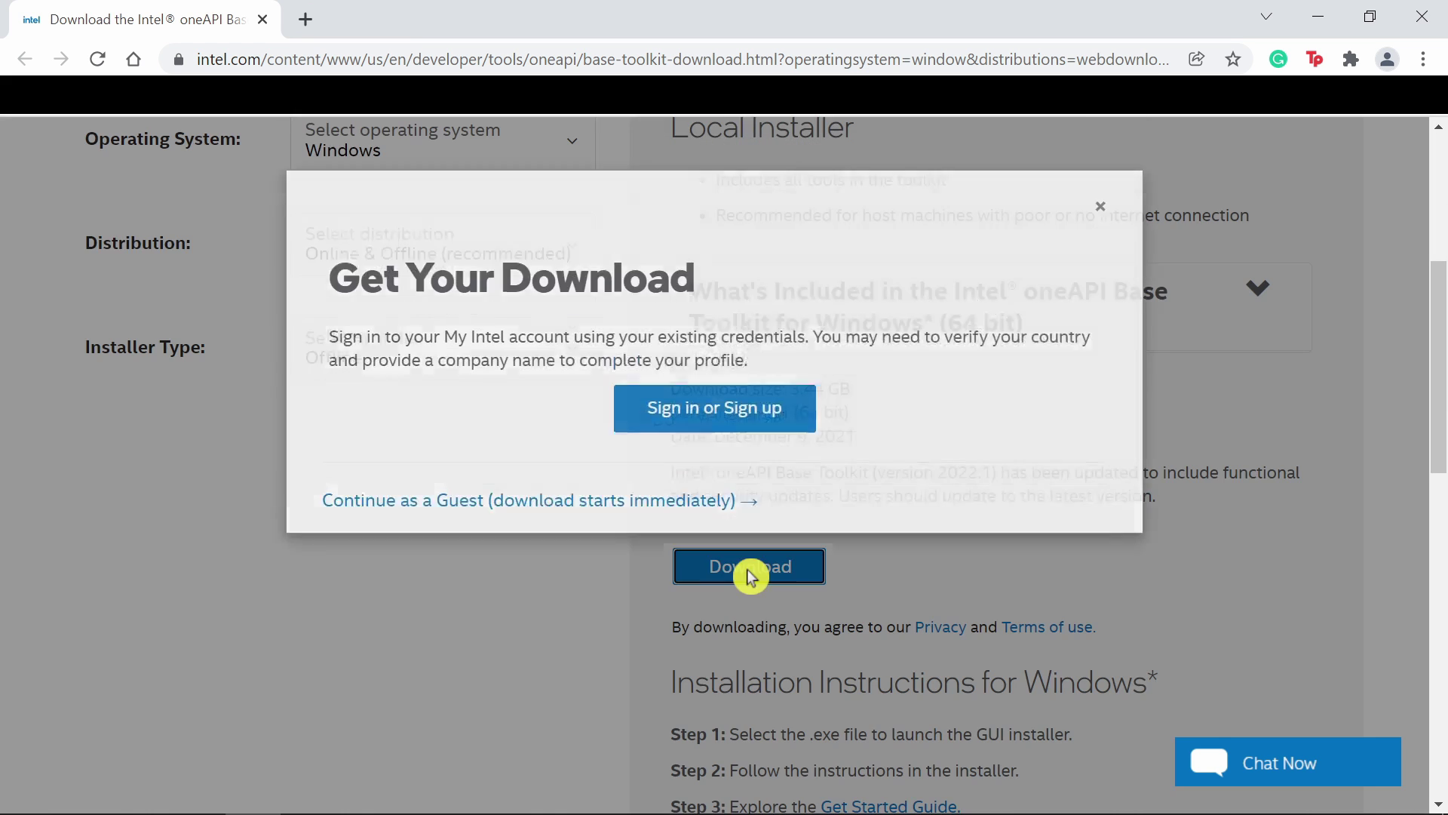
click(443, 566)
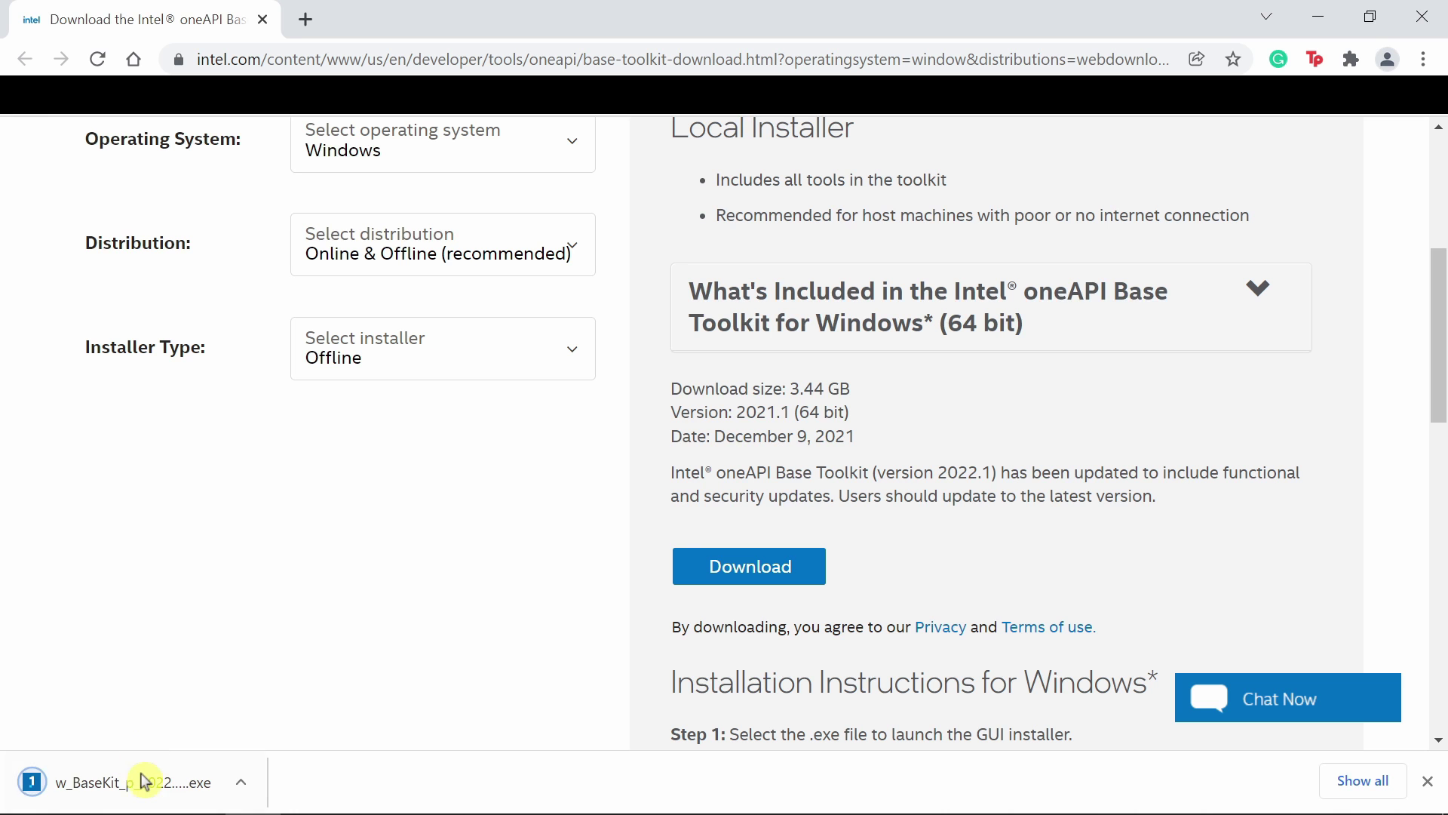
click(144, 781)
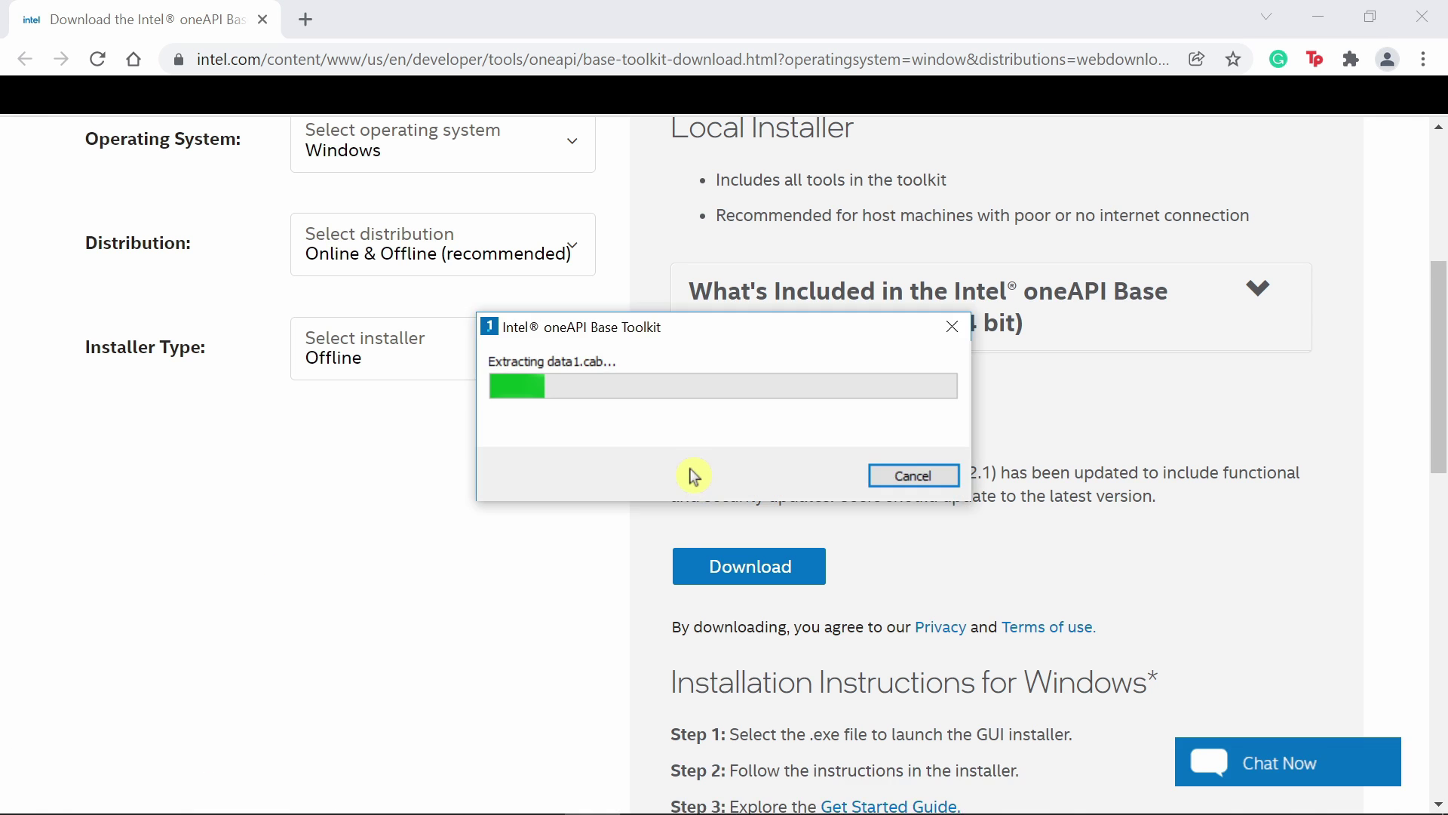
- Accept the licence and customize the install, deselecting Python, VTune, Advisor and both IPP components
click(1053, 570)
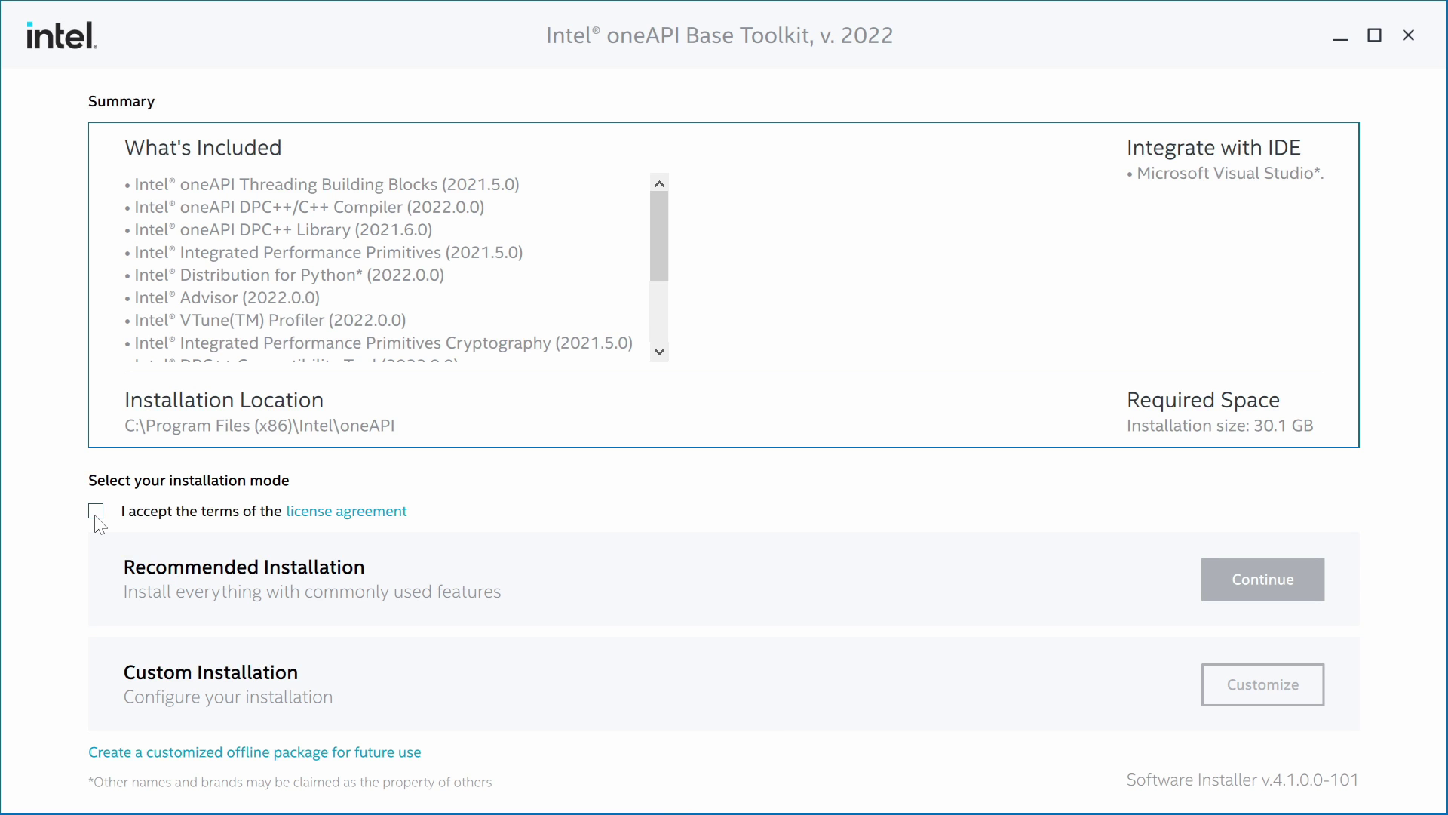
click(95, 514)
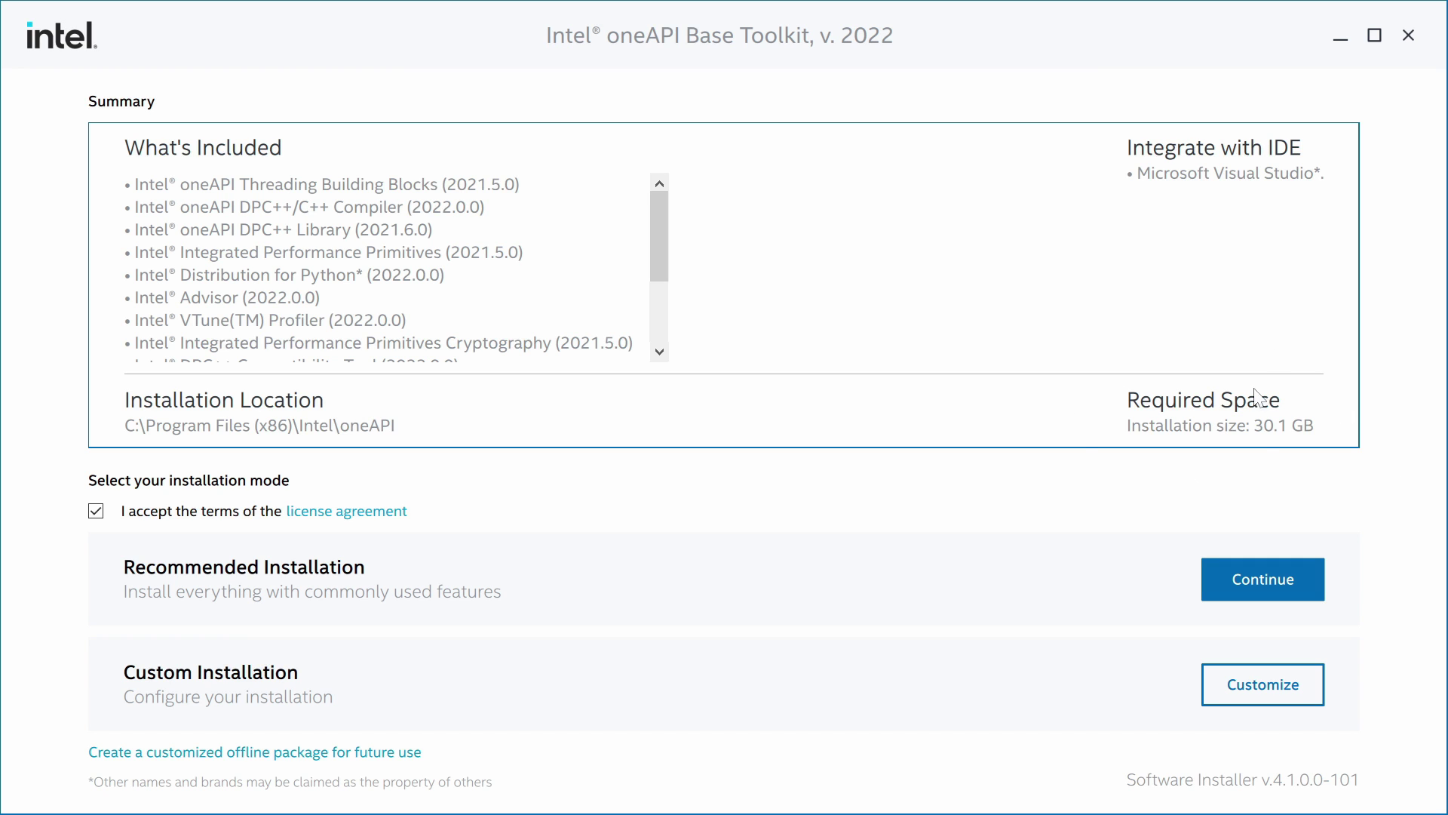
click(1257, 698)
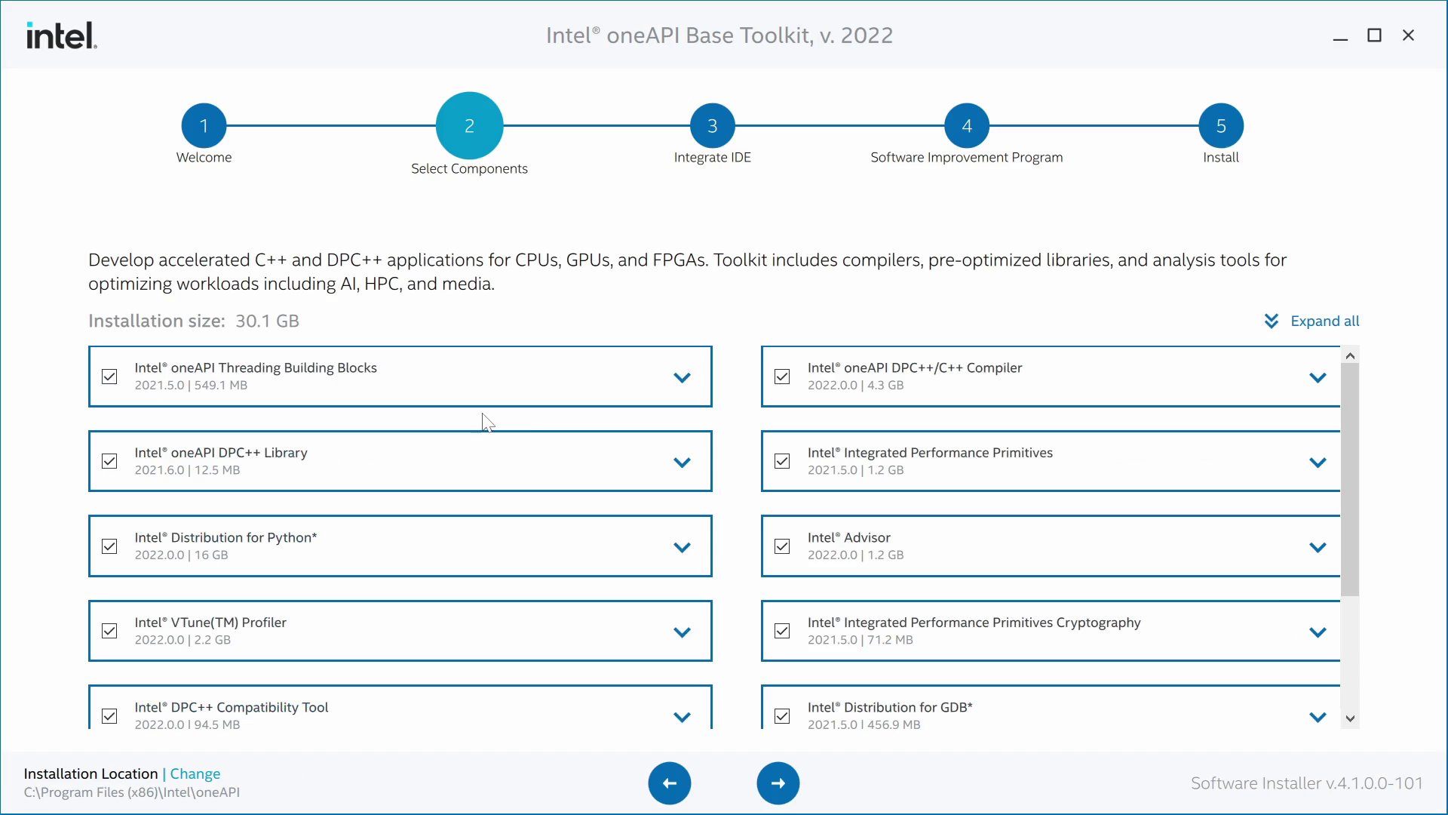
scroll(837, 585, down, 2)
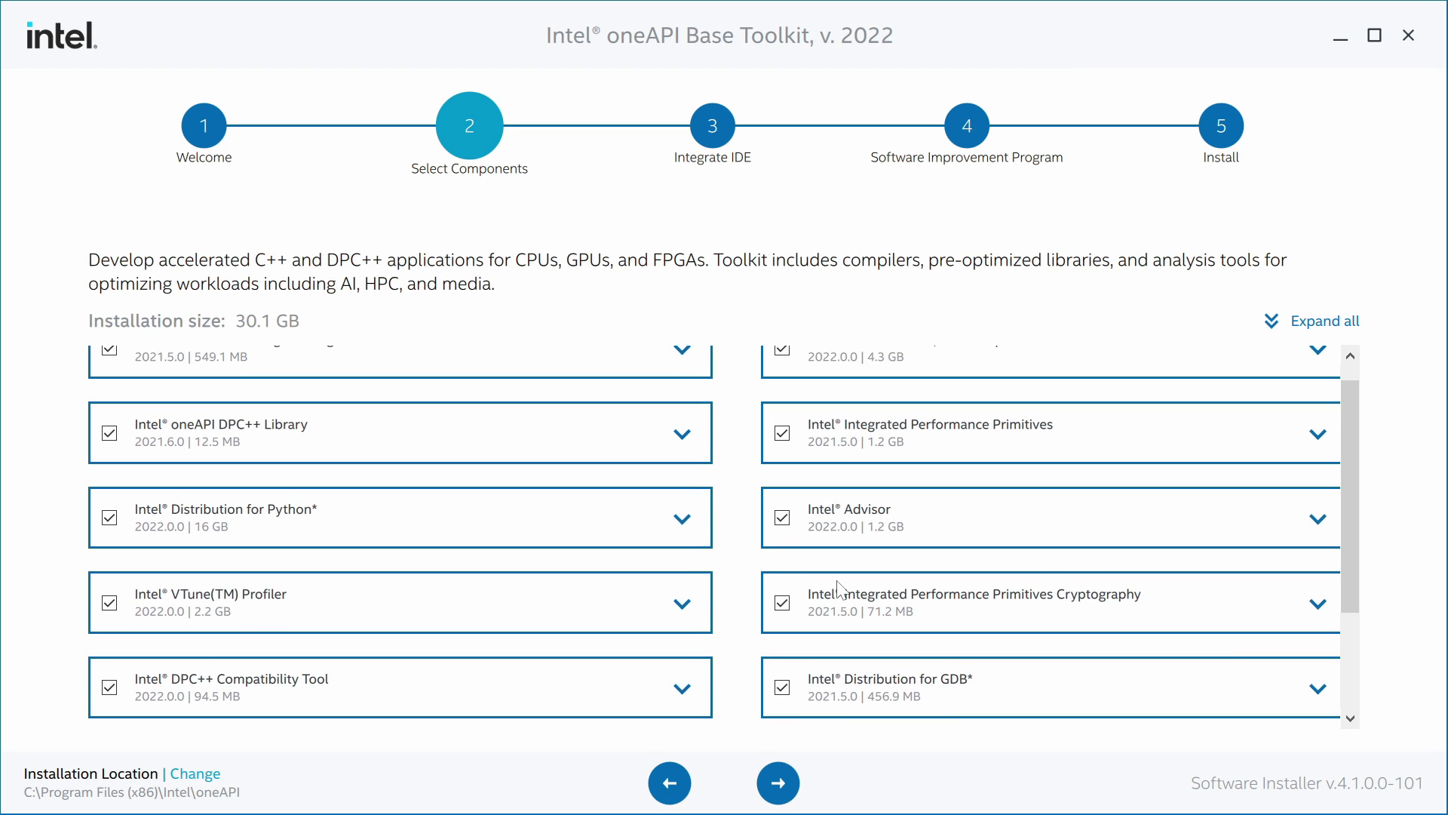
scroll(822, 590, up, 2)
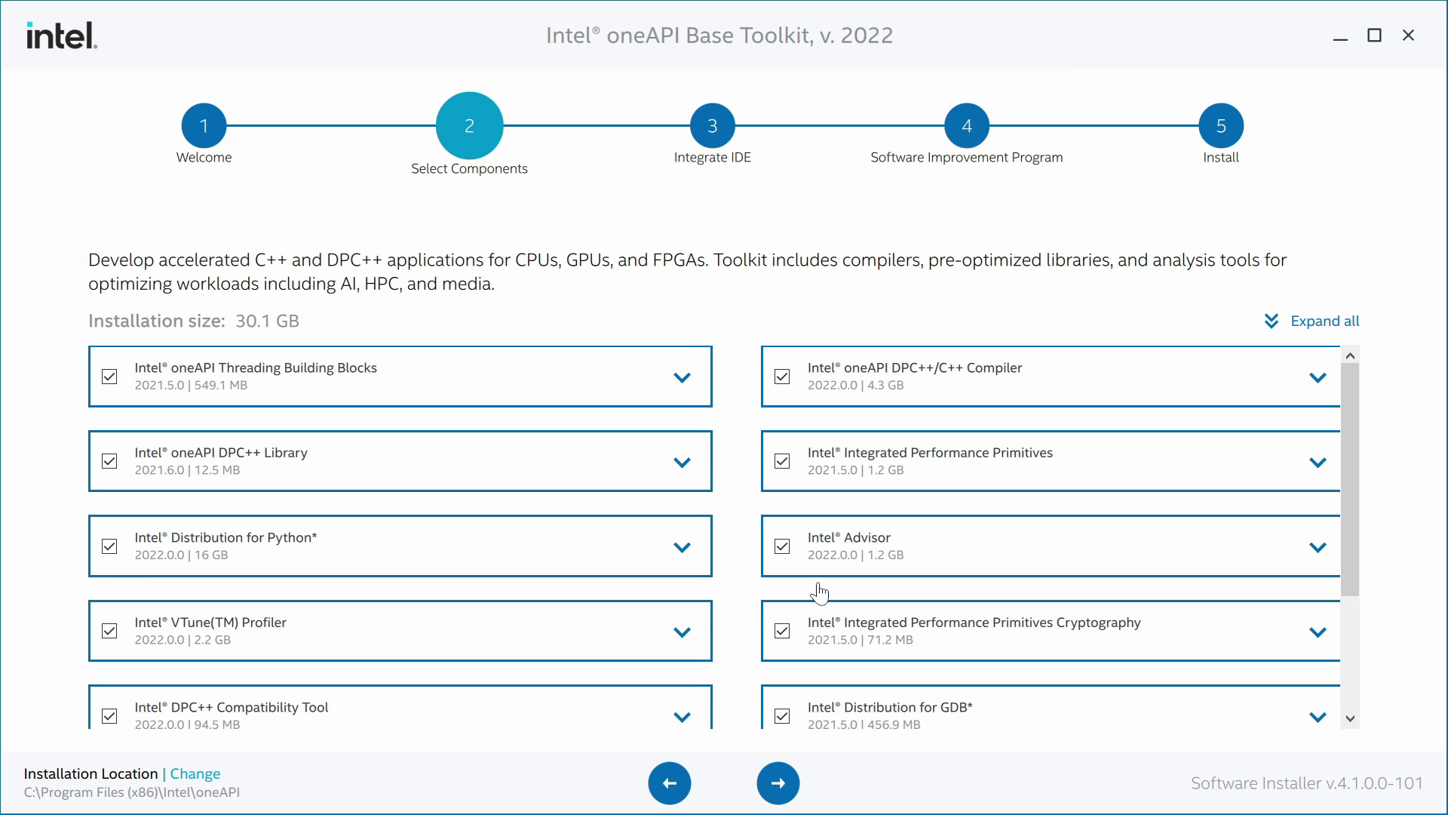
click(110, 547)
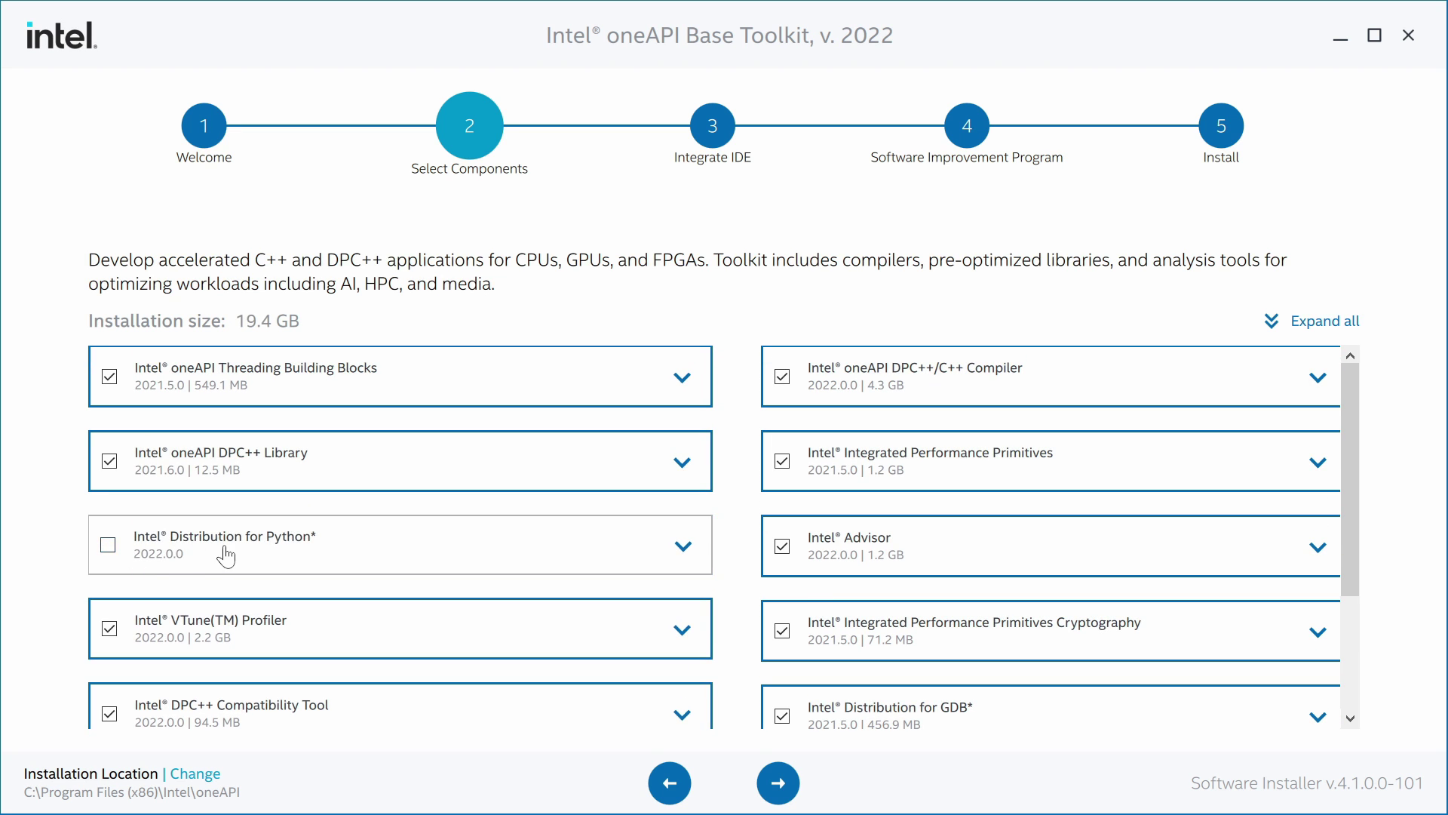
scroll(223, 554, down, 1)
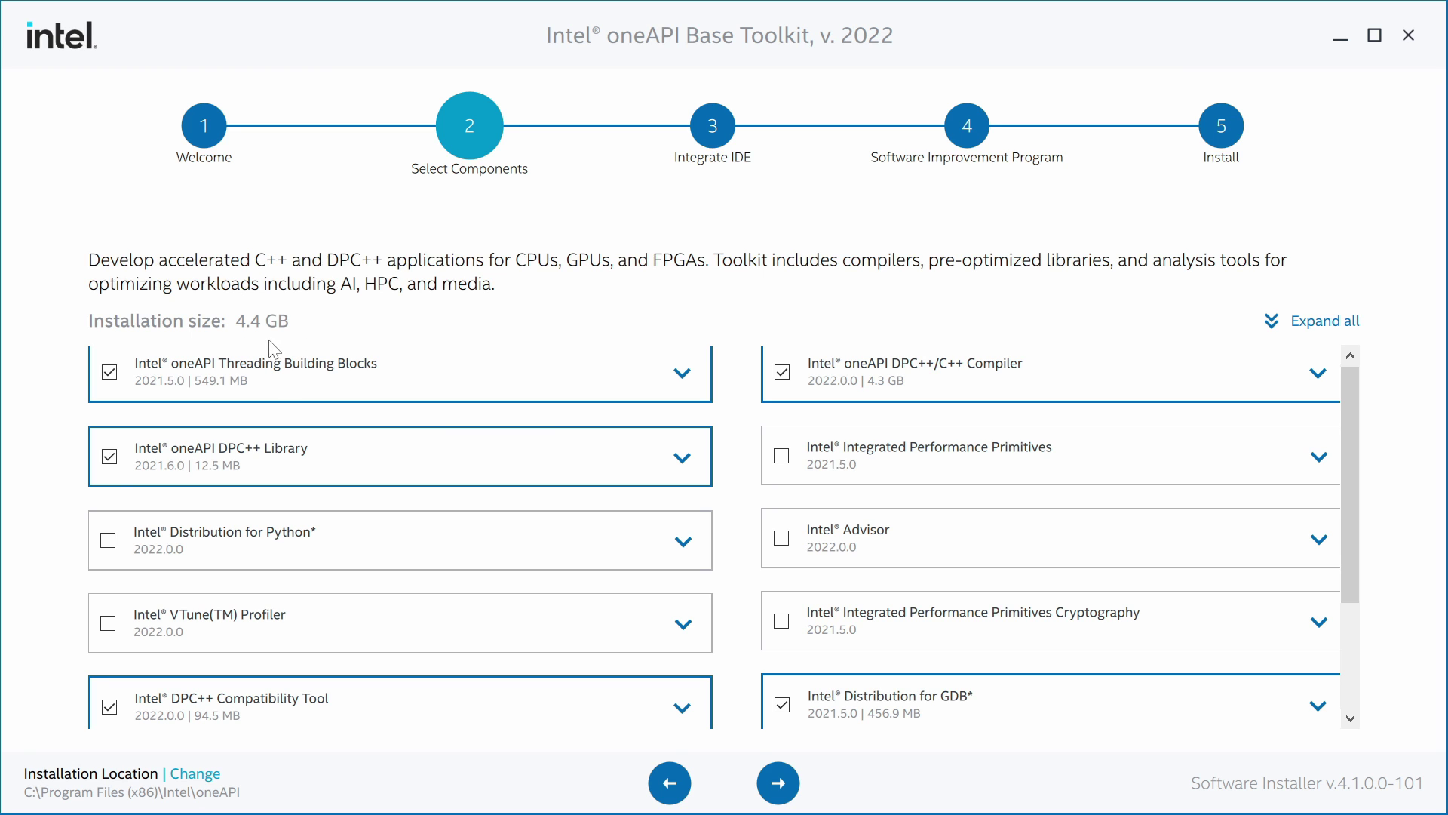
click(781, 782)
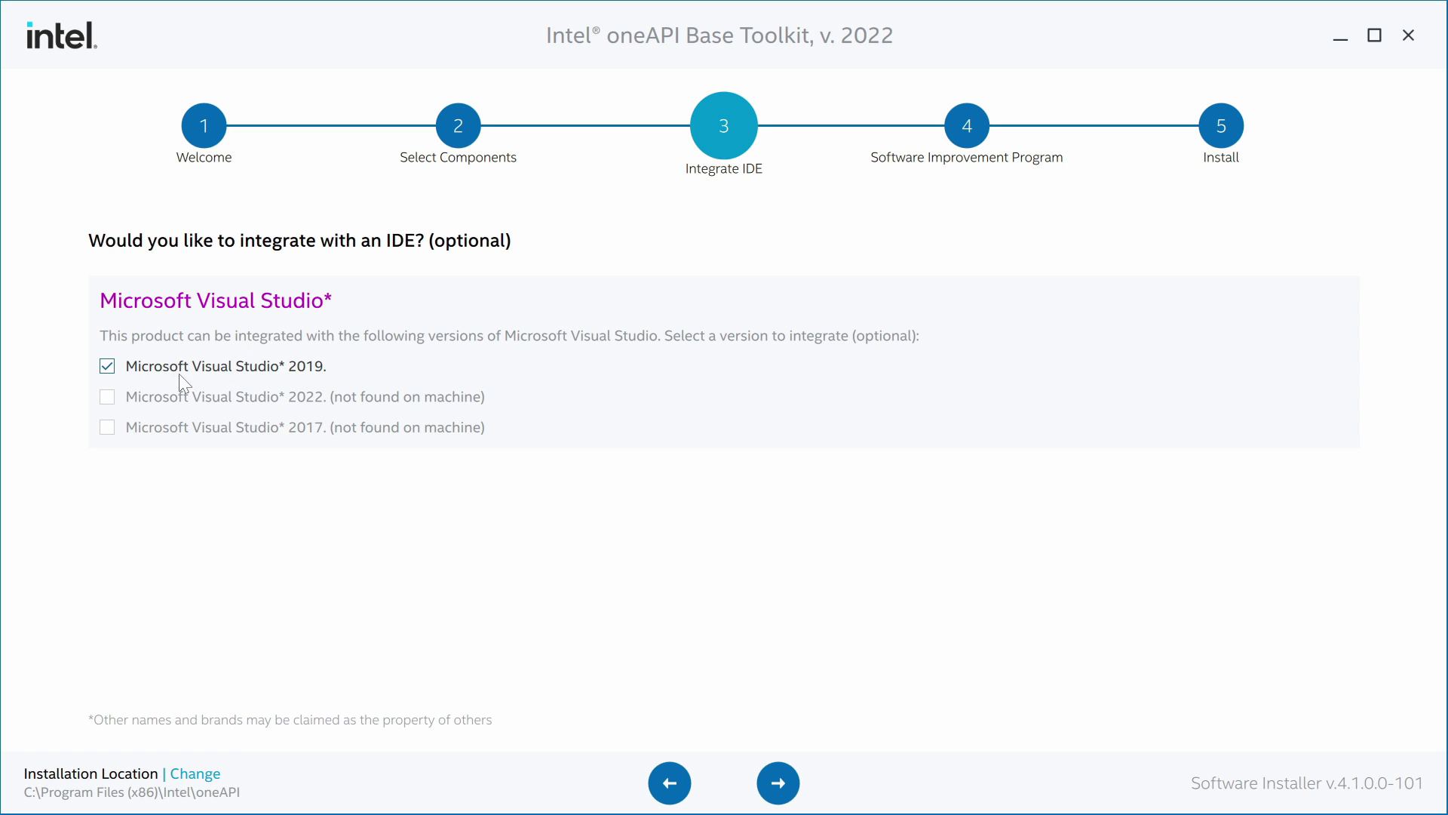
- Keep Visual Studio 2019 integration, choose 'I do NOT consent' to data collection, and install
click(779, 782)
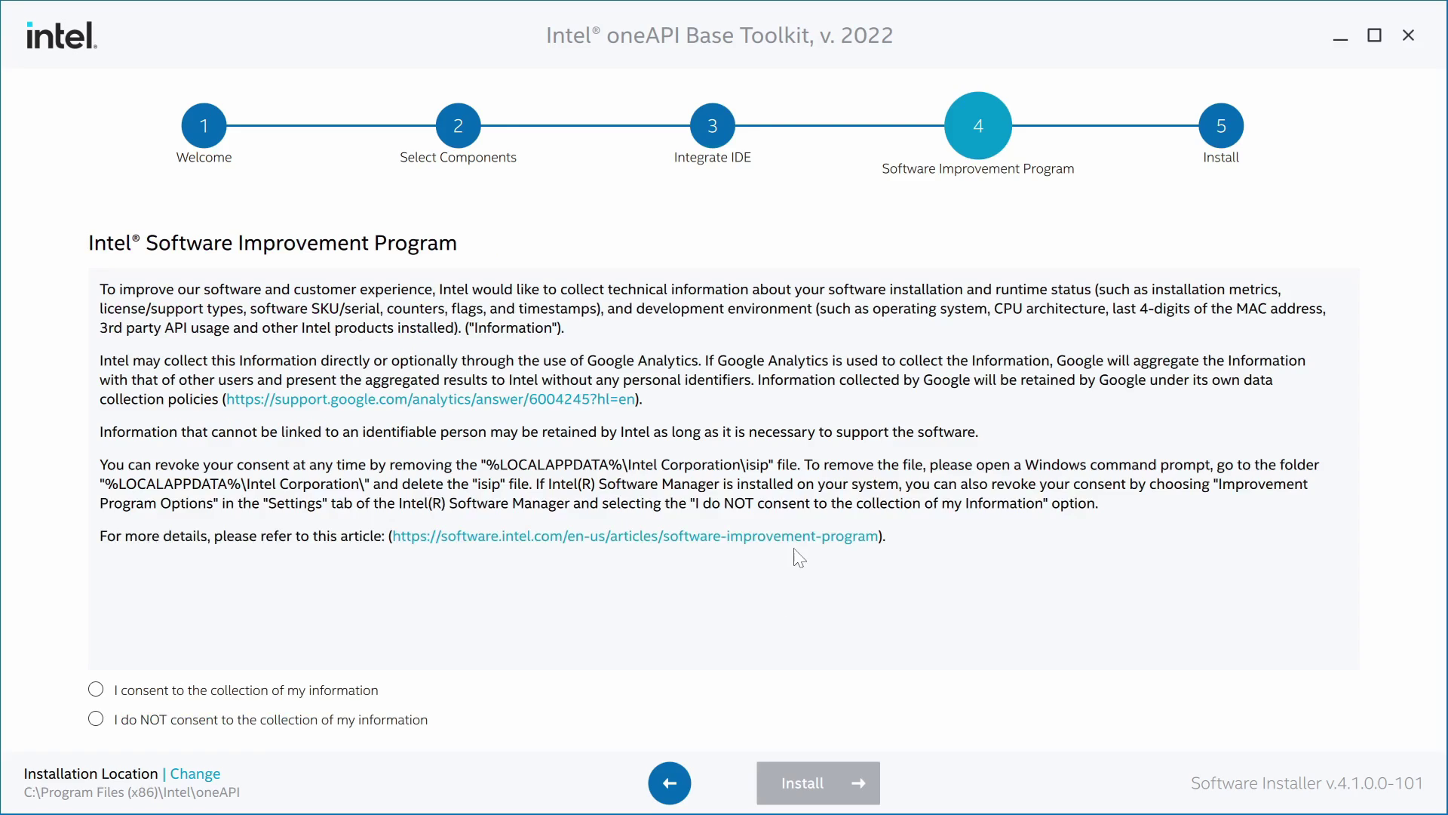
click(96, 719)
click(860, 782)
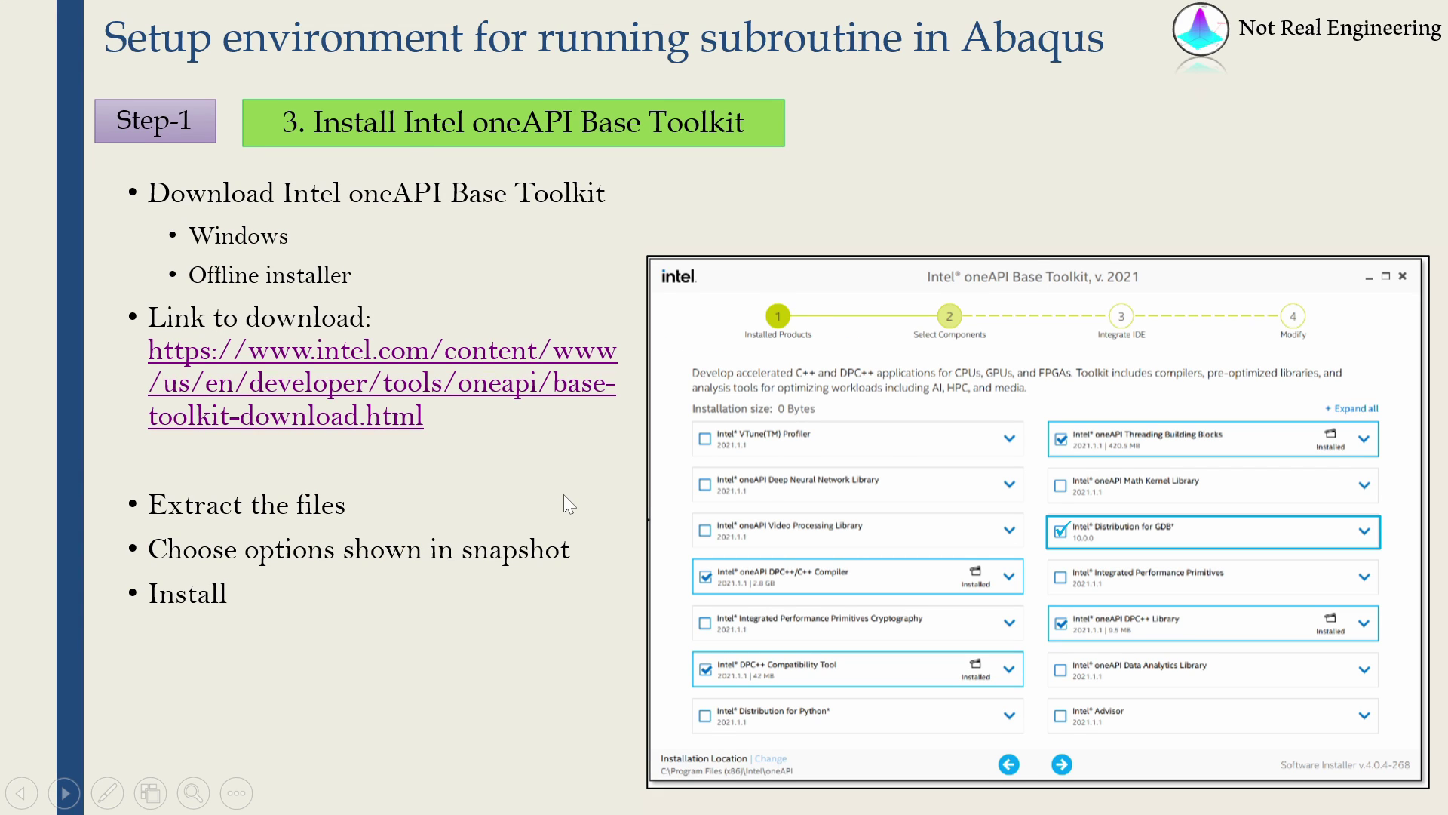
- Go to the HPC Toolkit slide, open its download link, and select Windows as OS
click(564, 495)
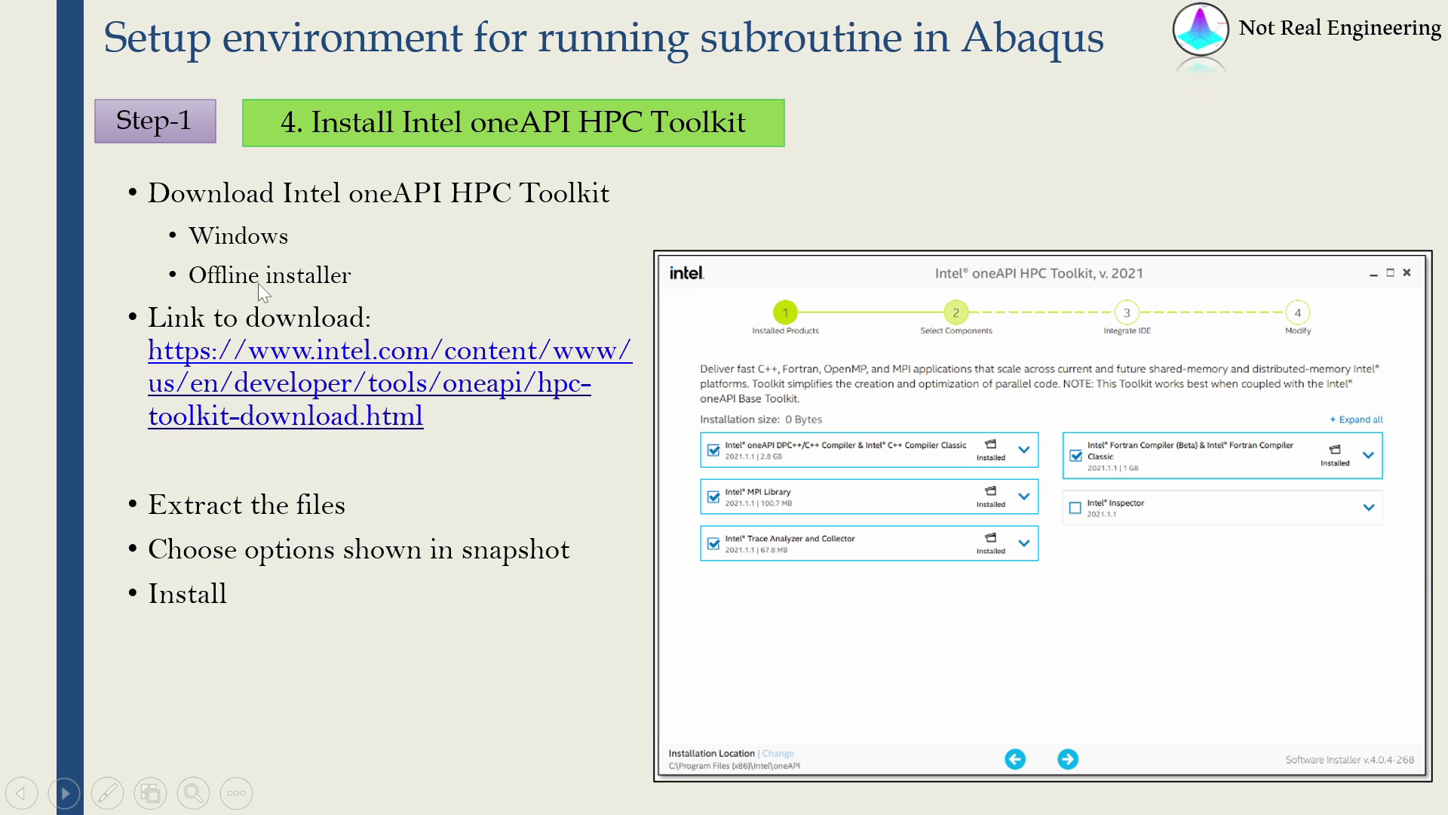
click(310, 345)
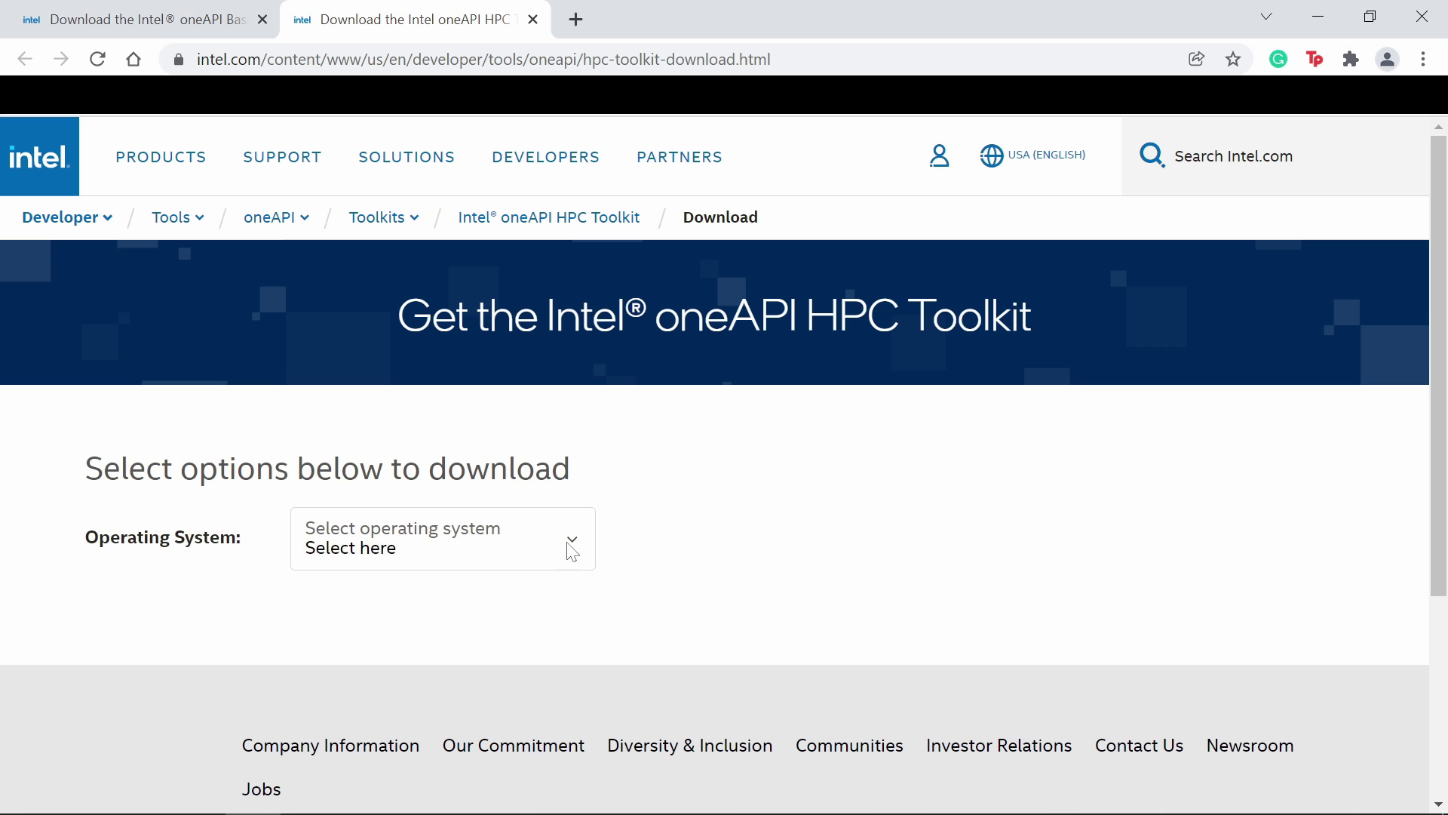
click(565, 545)
click(400, 593)
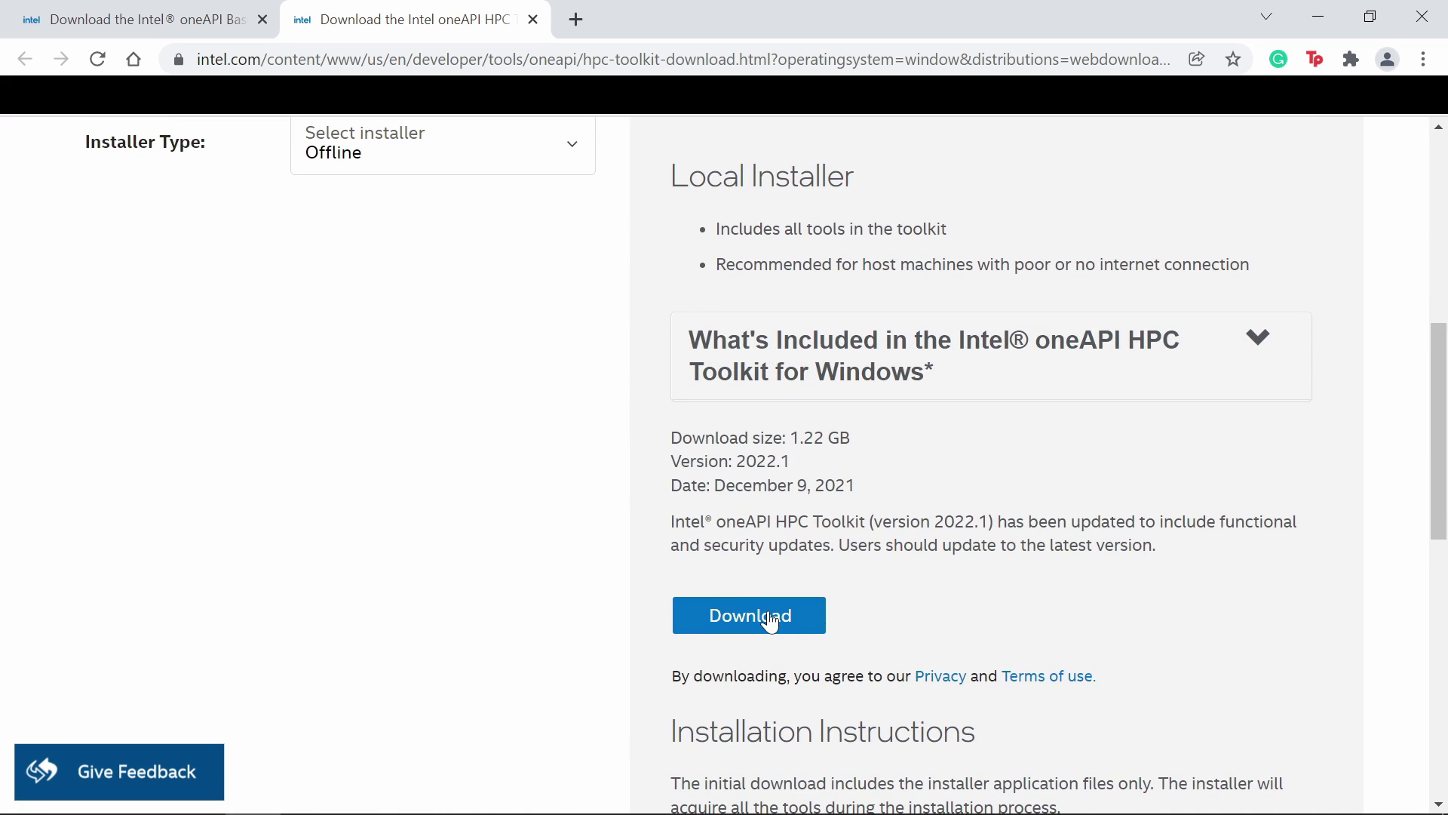
- Download the w_HPCKit offline installer as a guest, run it, and accept the licence
click(770, 619)
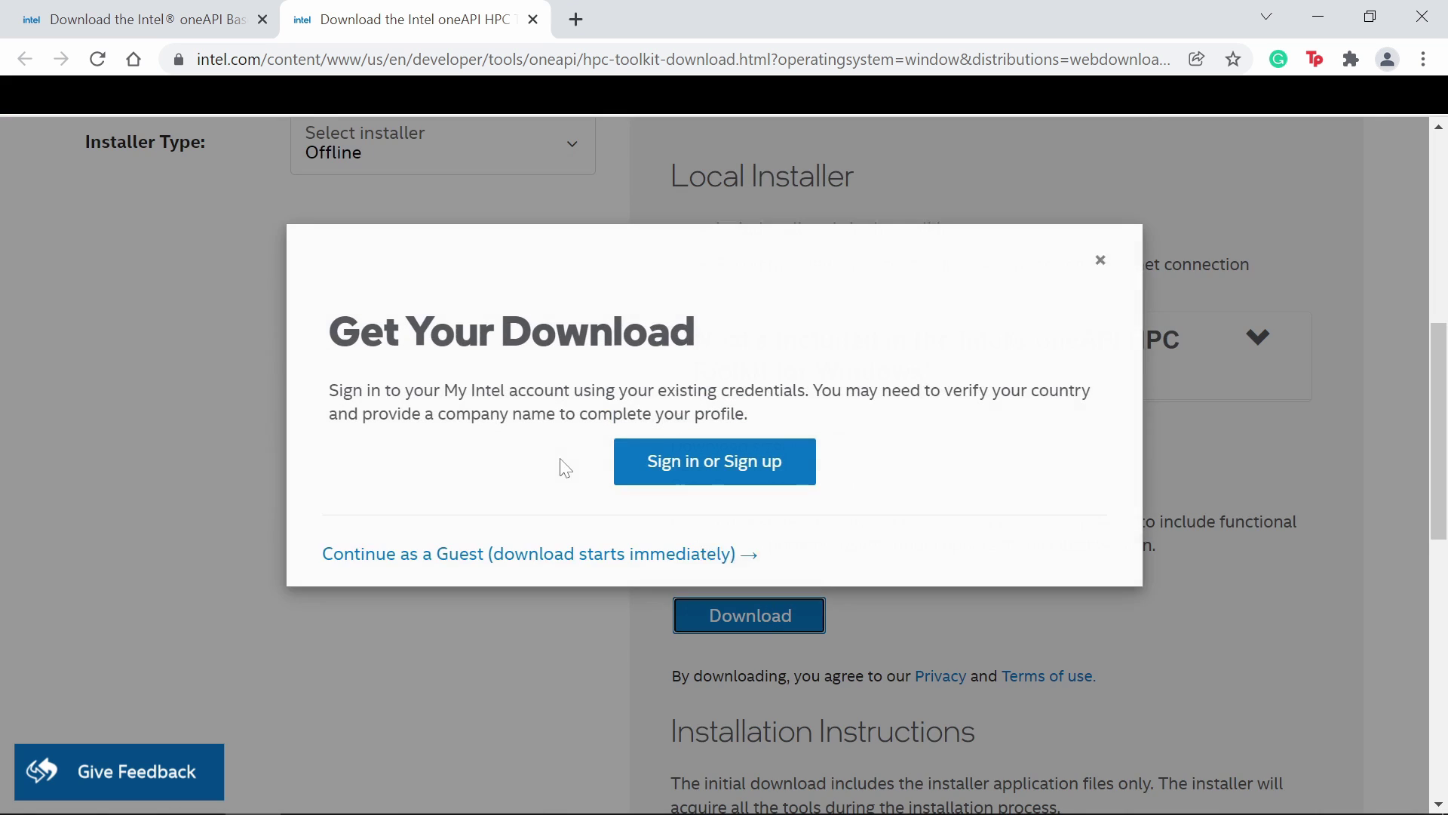
click(411, 554)
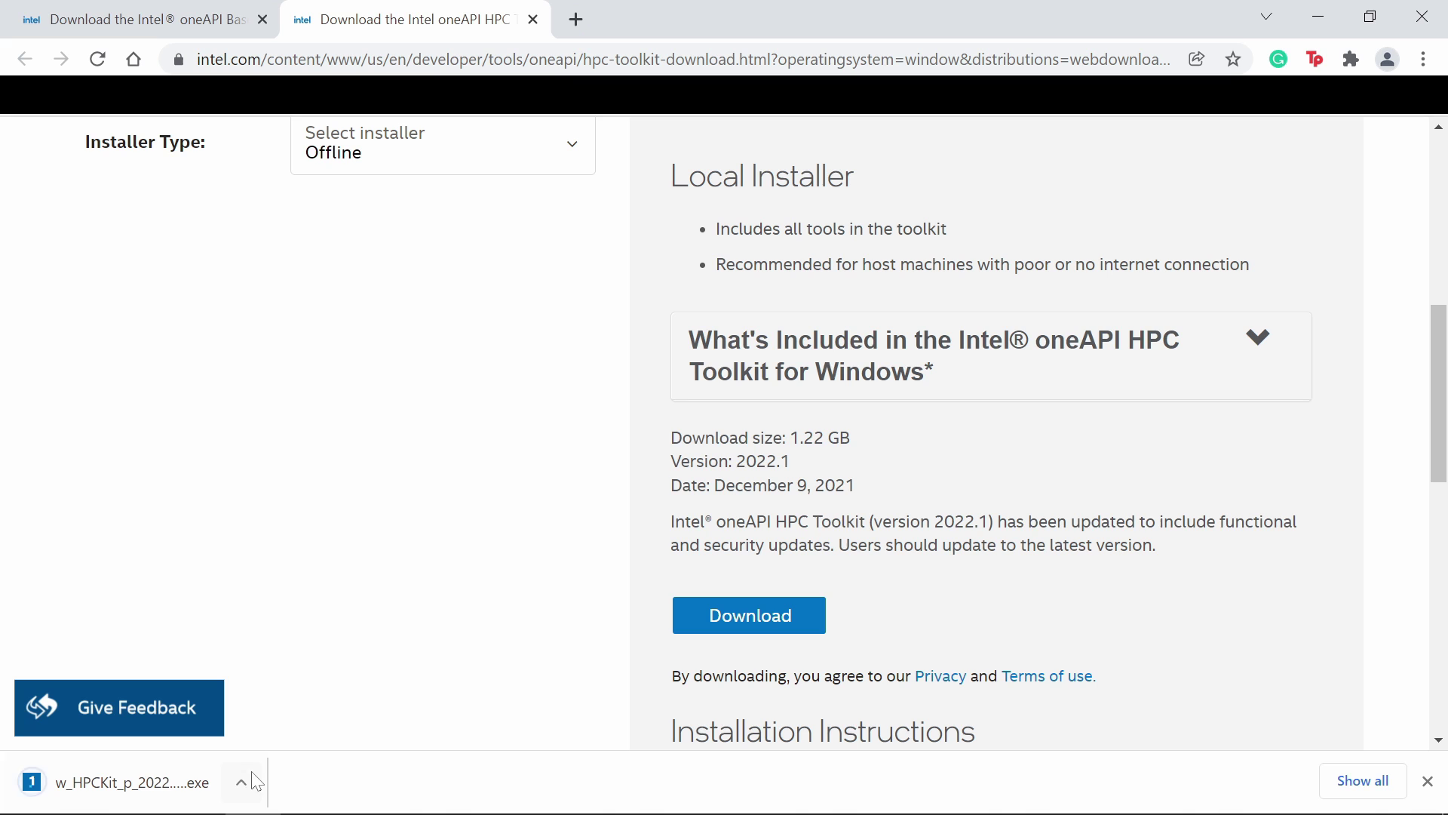
click(241, 782)
click(323, 639)
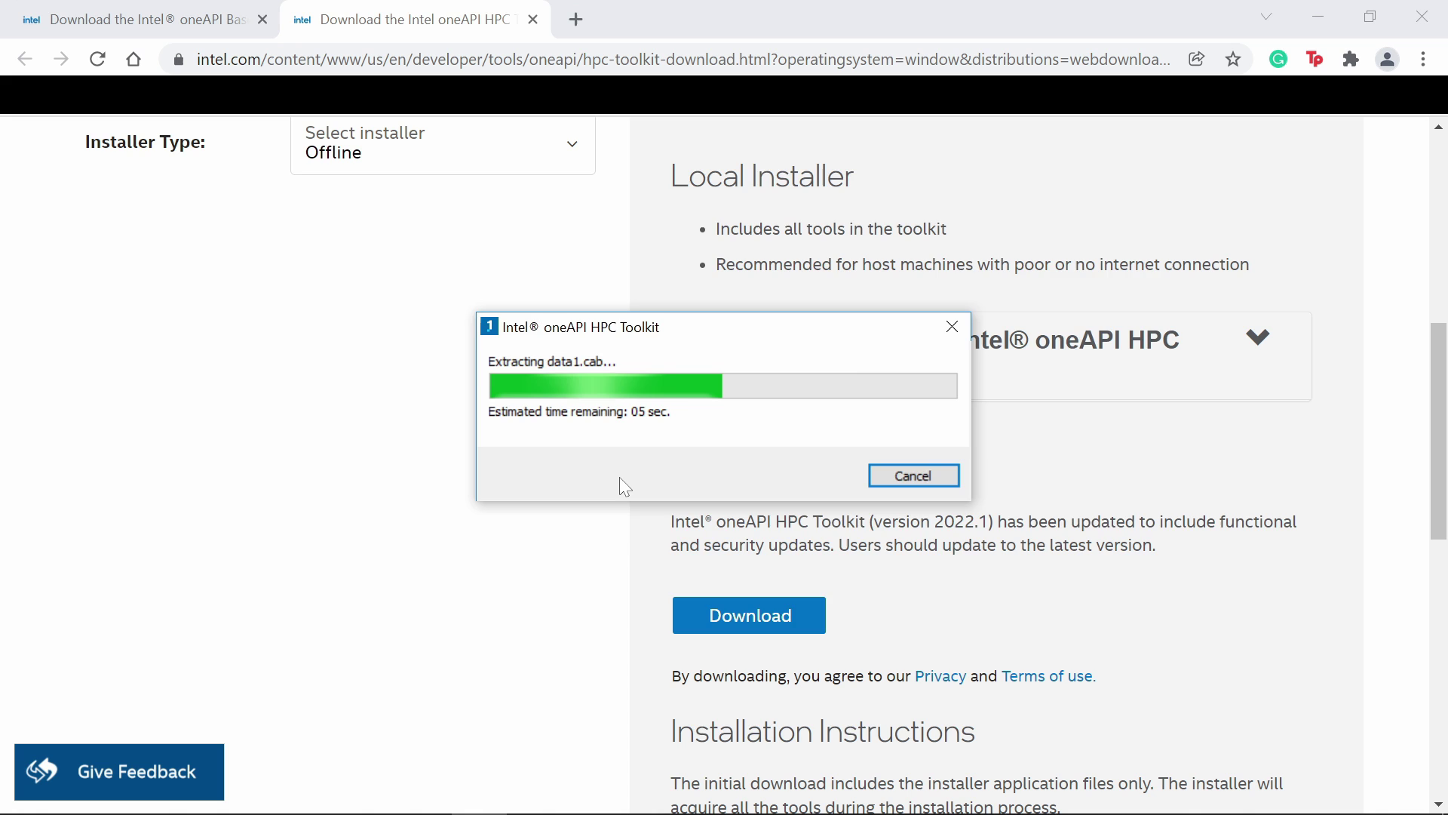
key(Return)
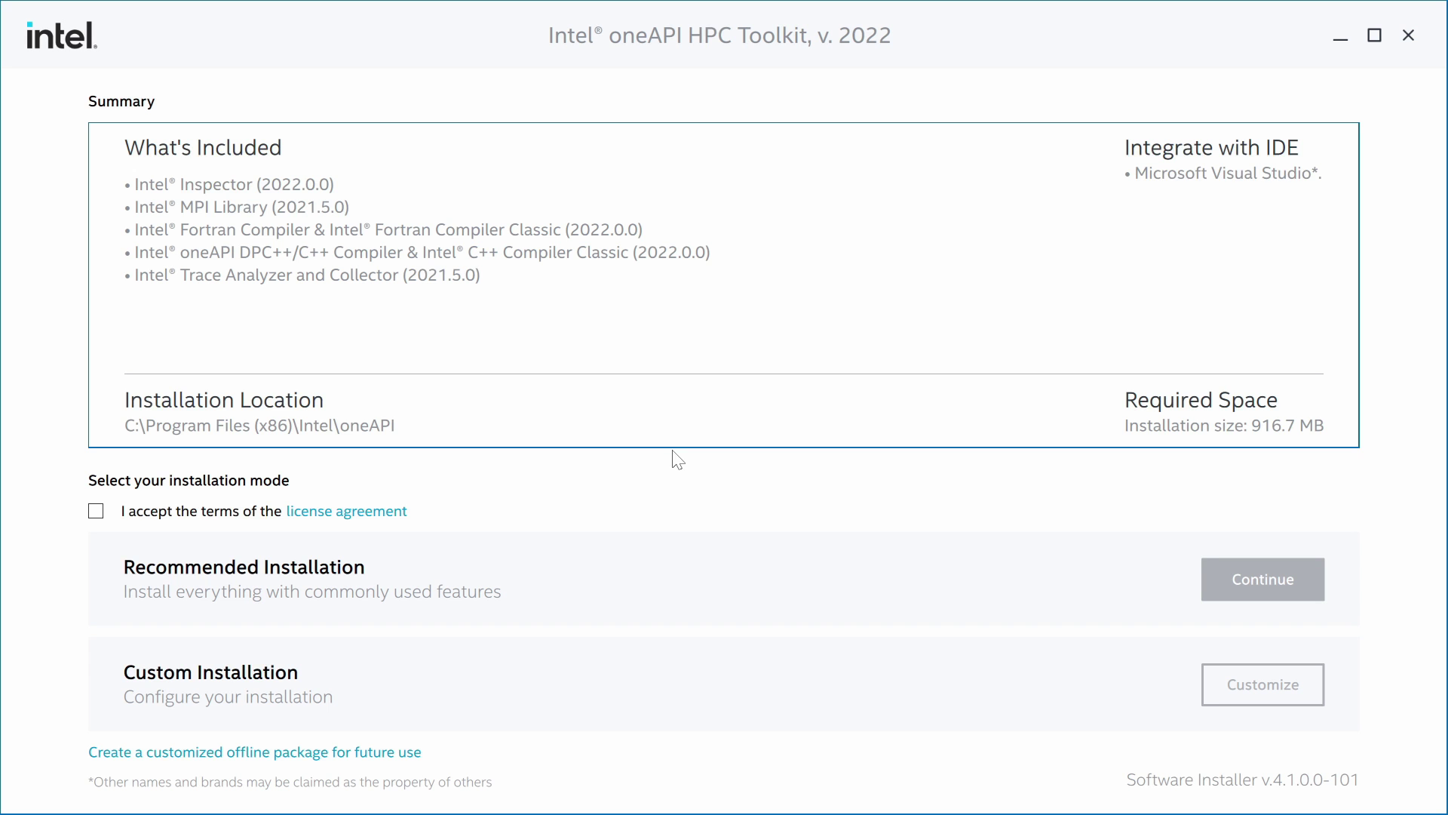
click(96, 511)
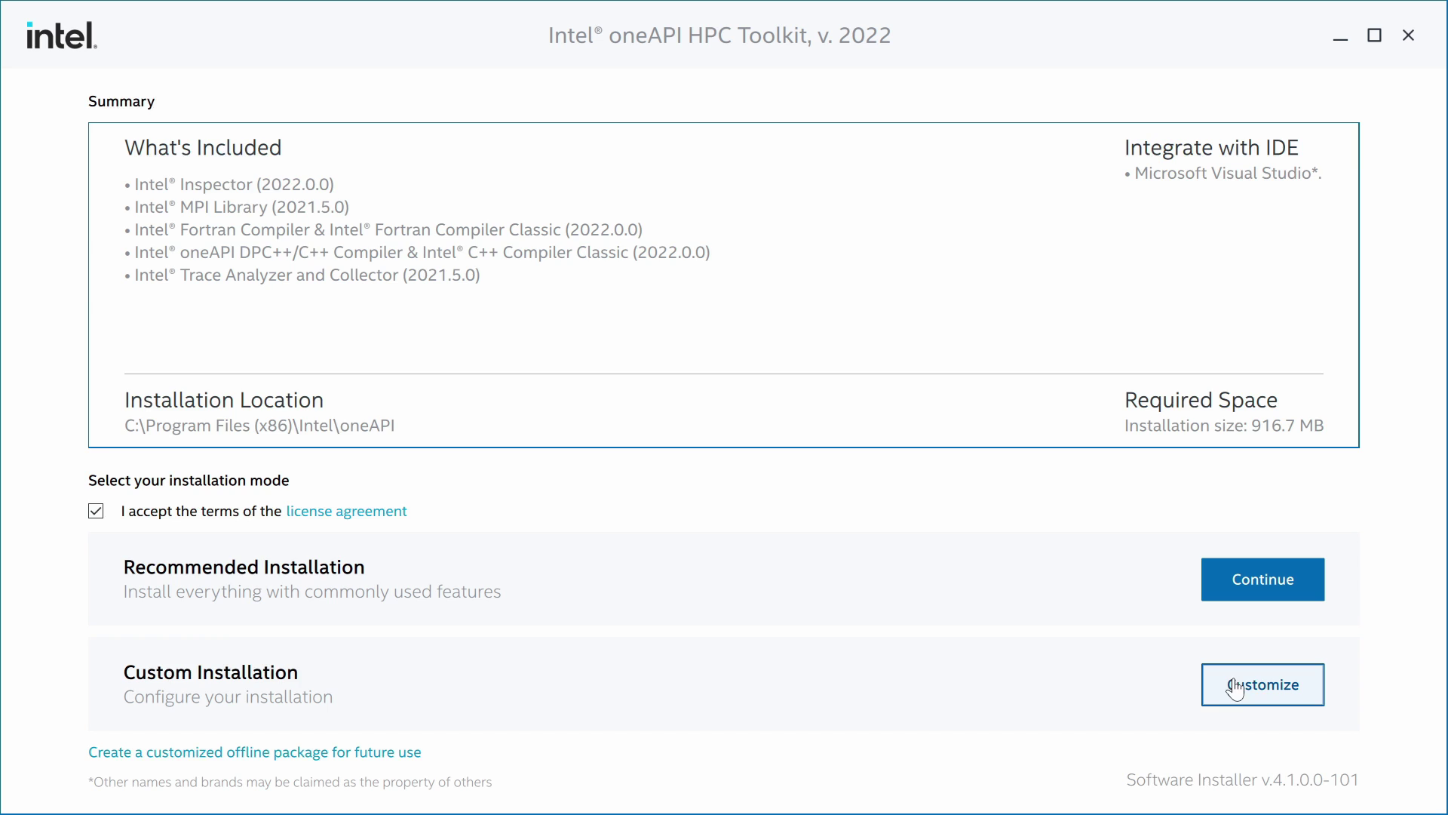
- Custom-install the HPC Toolkit without Intel Inspector, with Visual Studio 2019 integration and no data consent
click(1255, 691)
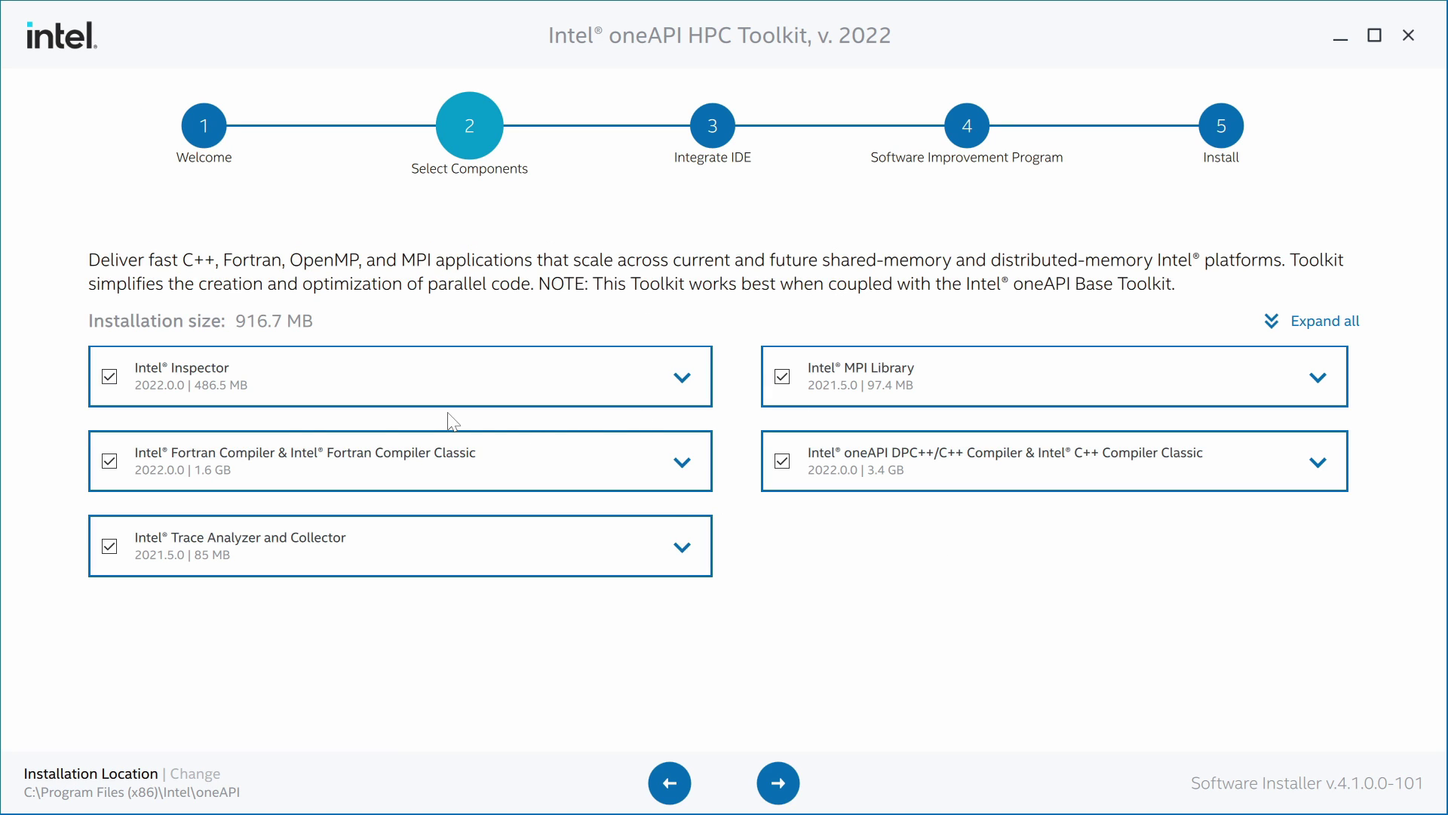
click(110, 380)
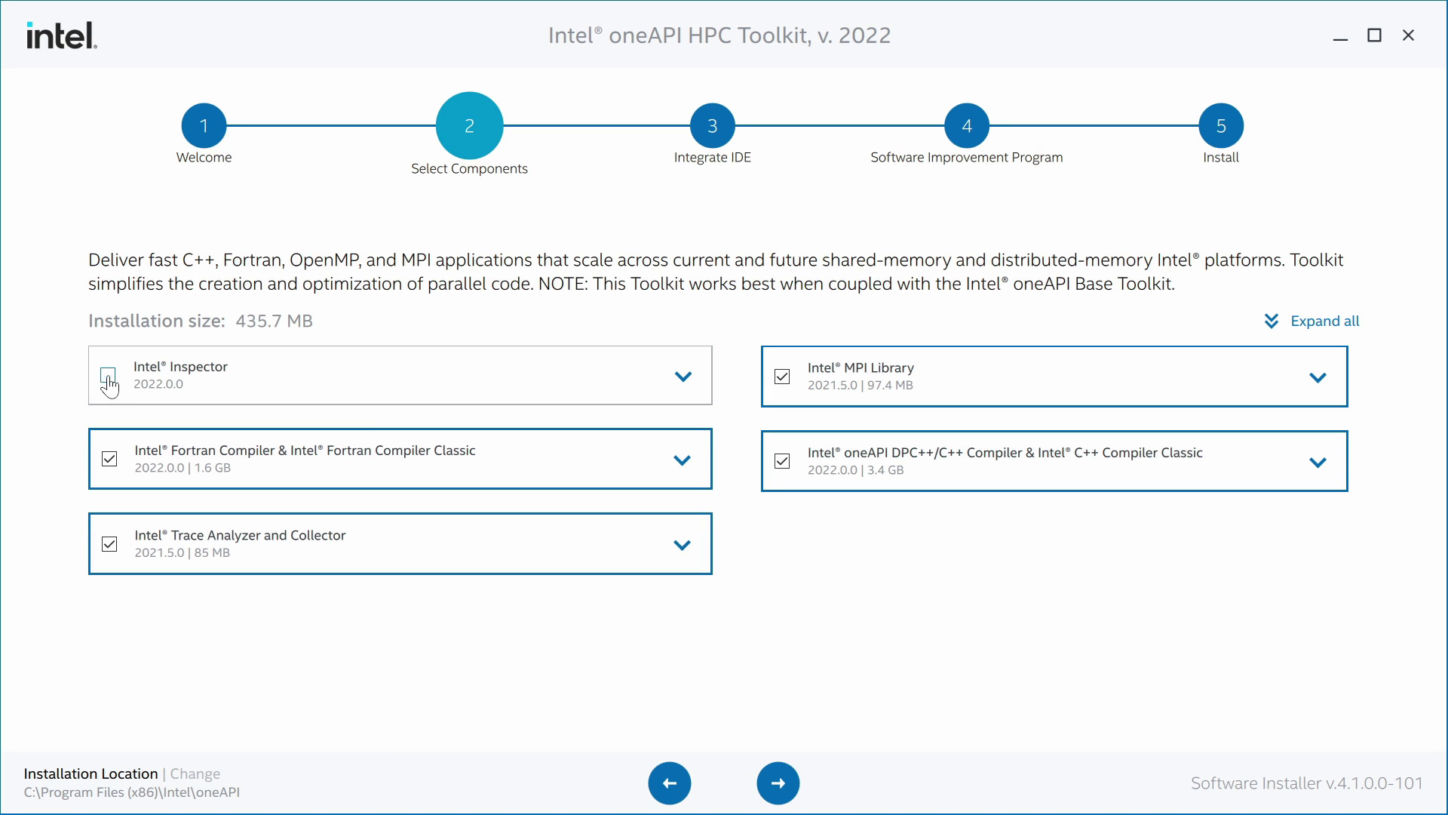
click(779, 784)
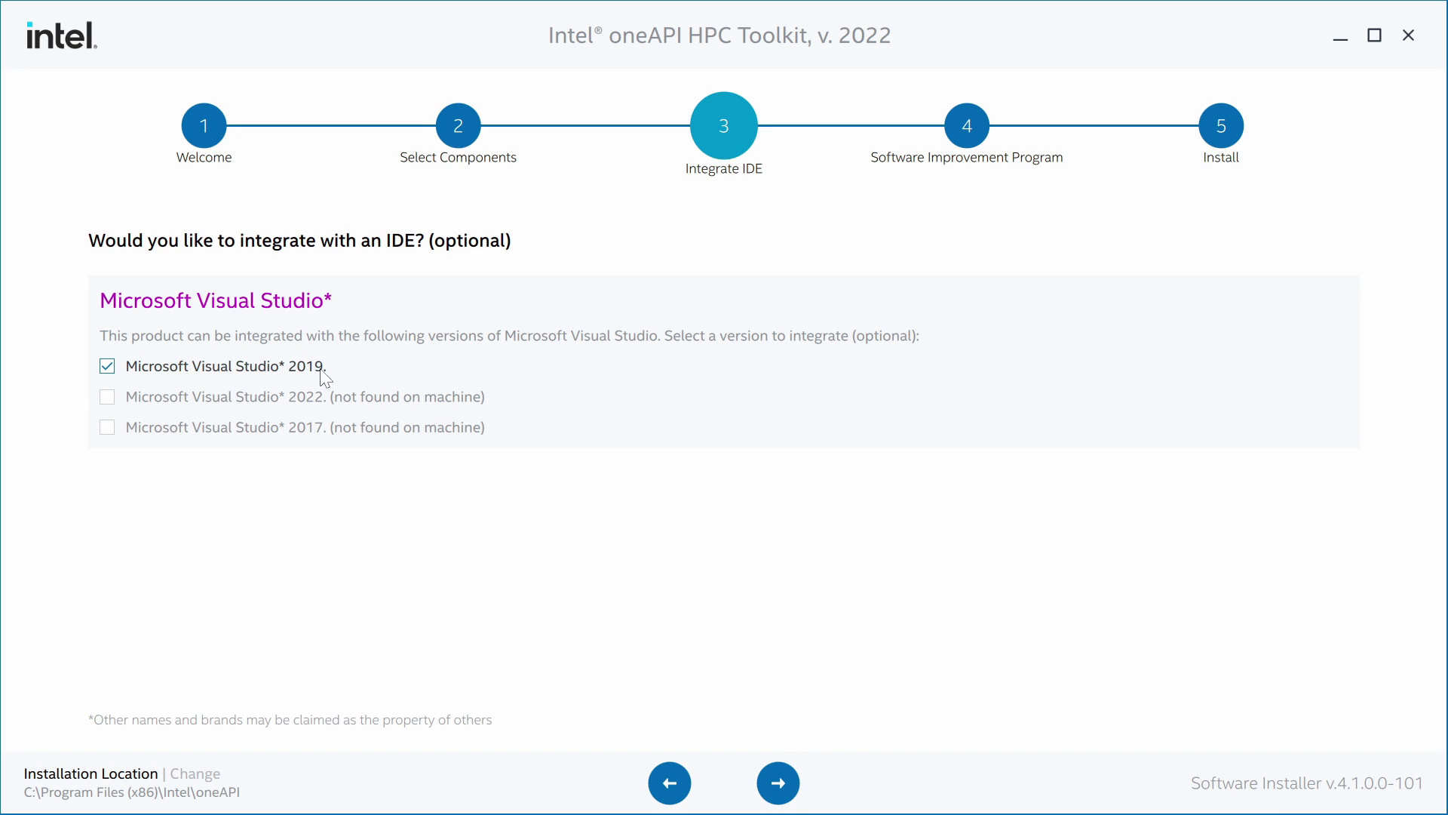
click(779, 783)
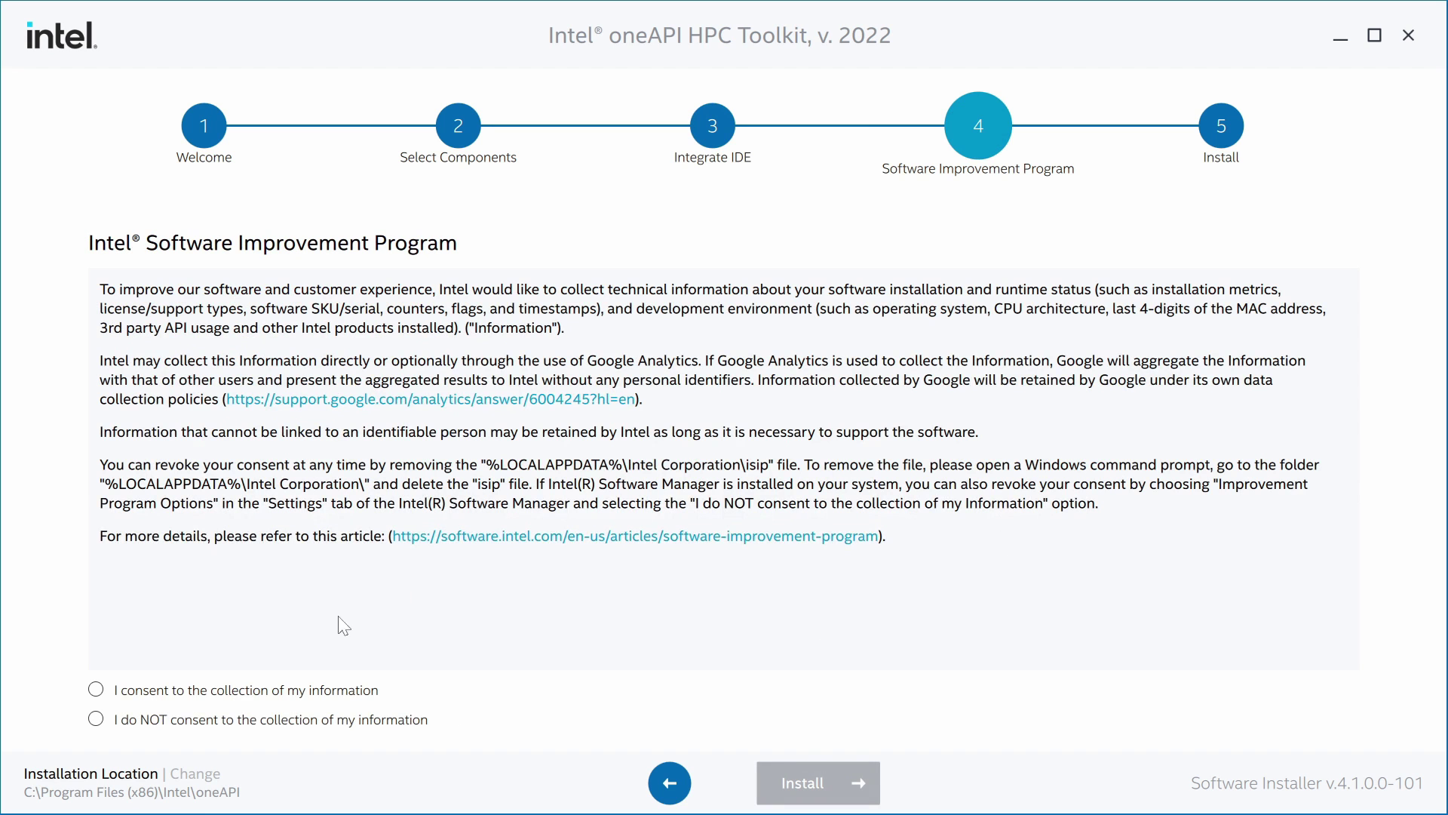
click(97, 718)
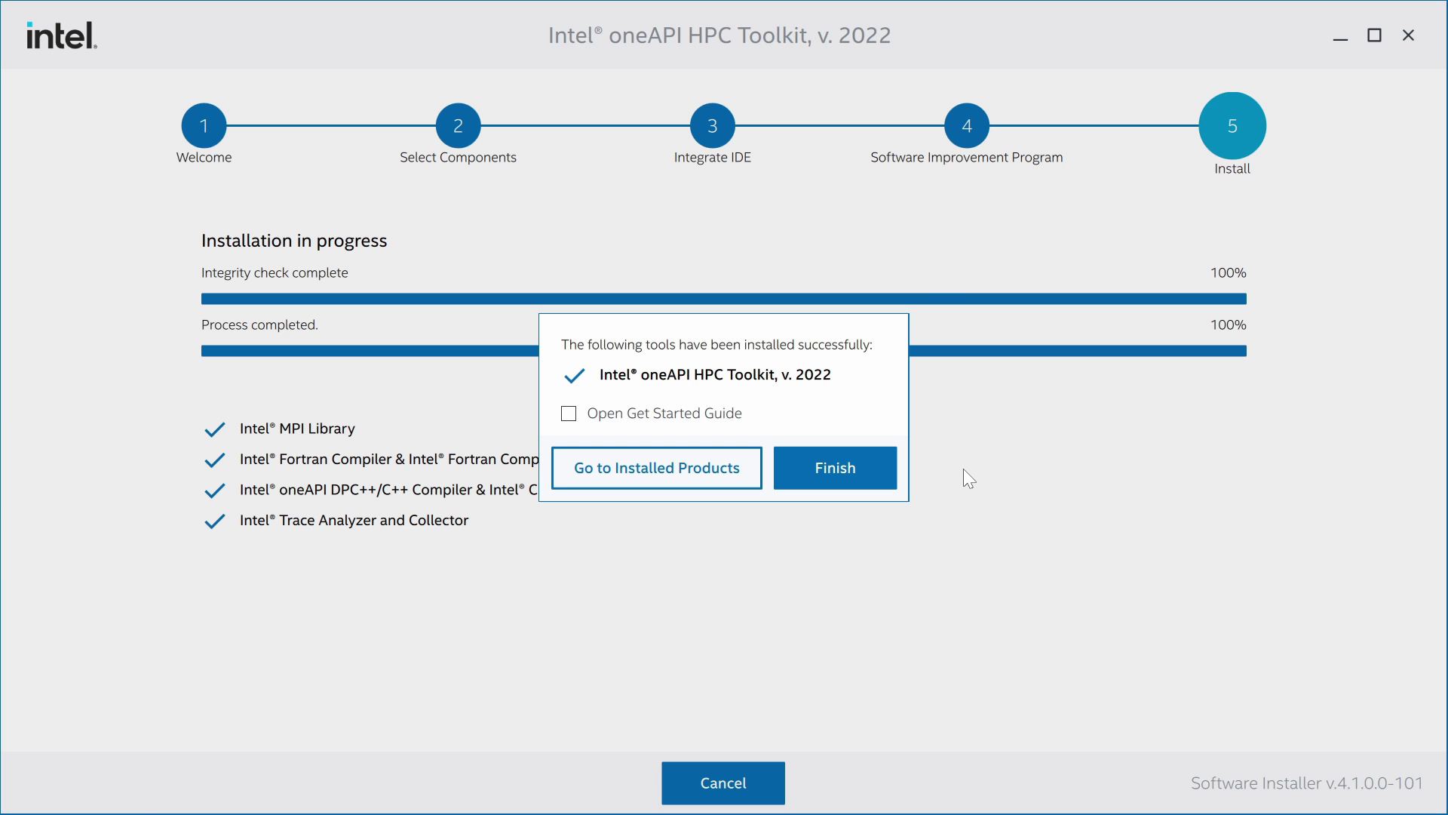
click(839, 482)
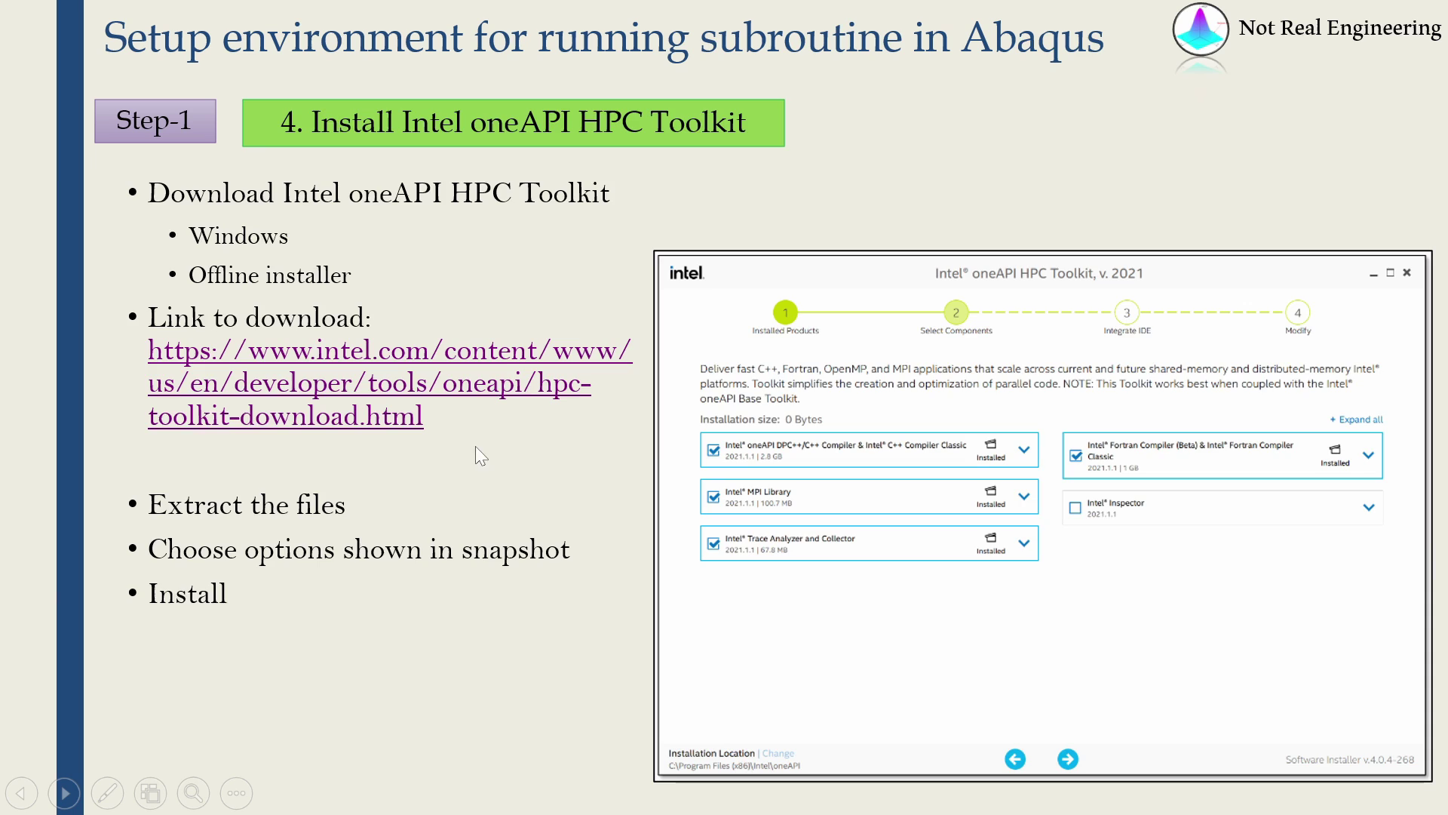
- On the Step-2 slide, circle vcvarsall.bat and vars.bat and underline the Visual Studio path in red ink
click(504, 501)
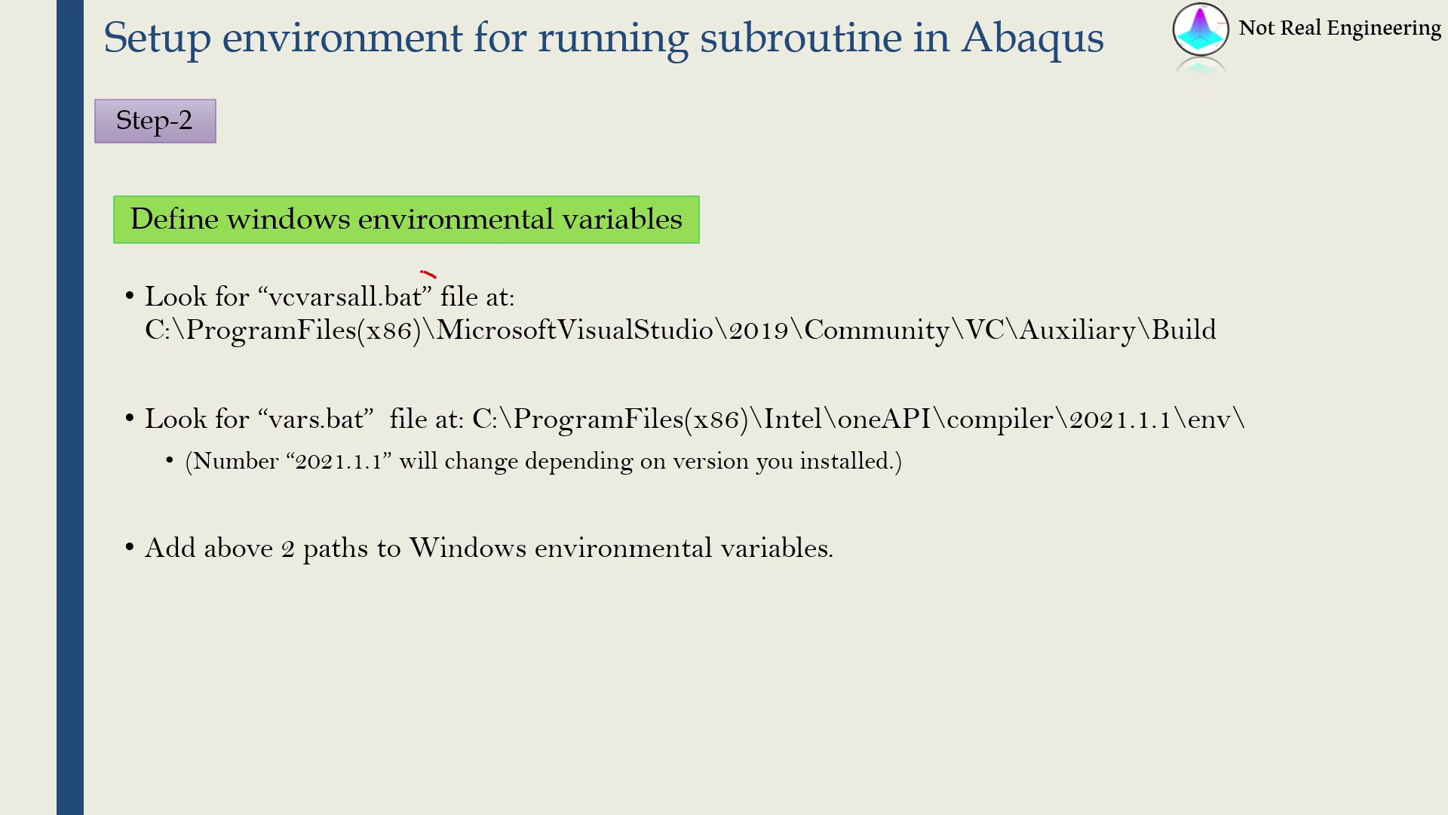
mouse_move(420, 271)
mouse_down()
mouse_move(331, 265)
mouse_move(258, 289)
mouse_move(276, 312)
mouse_move(408, 318)
mouse_up()
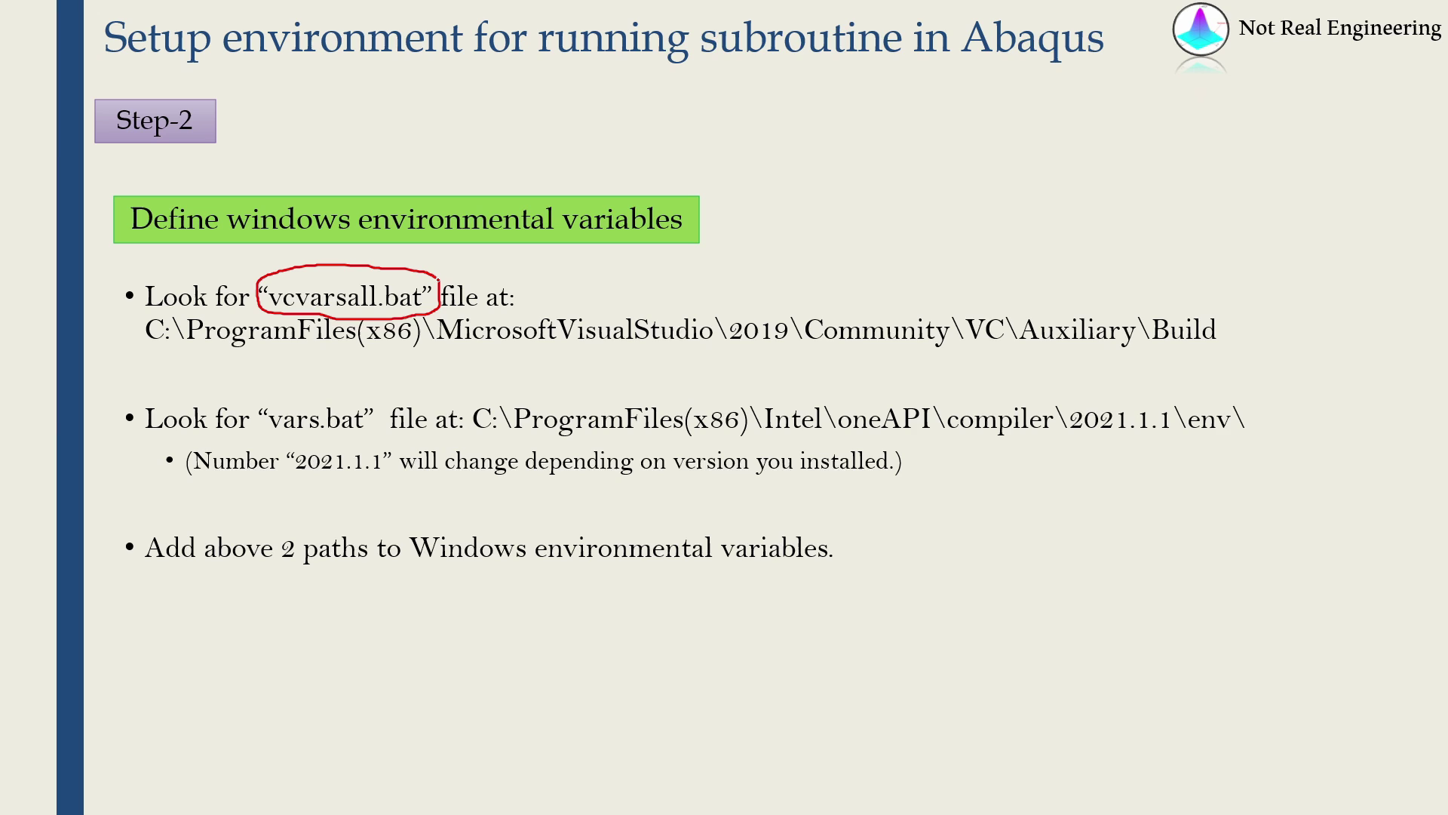
mouse_move(385, 407)
mouse_down()
mouse_move(336, 375)
mouse_move(264, 394)
mouse_move(318, 441)
mouse_up()
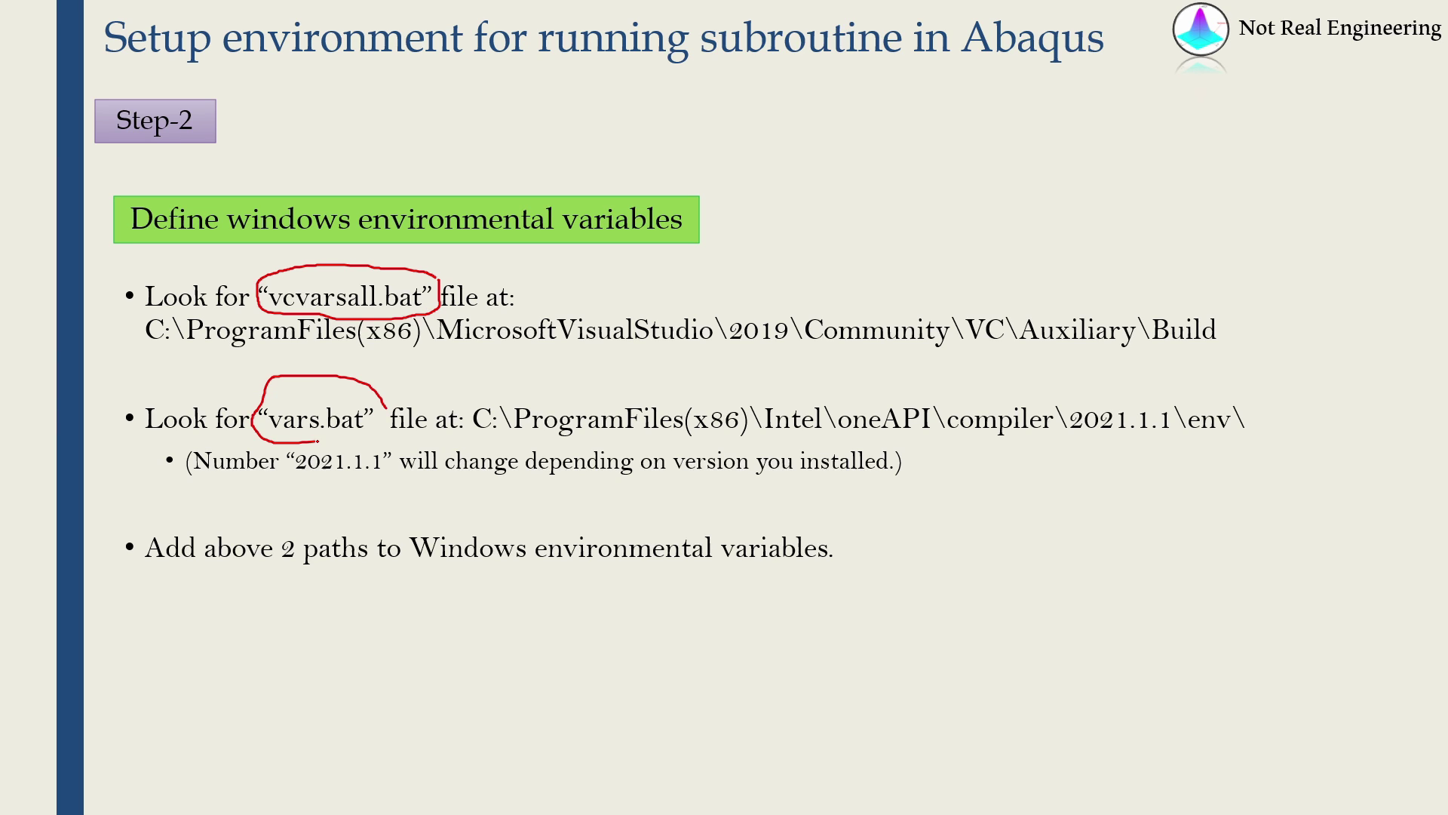
drag(161, 365, 659, 362)
key(alt+Tab)
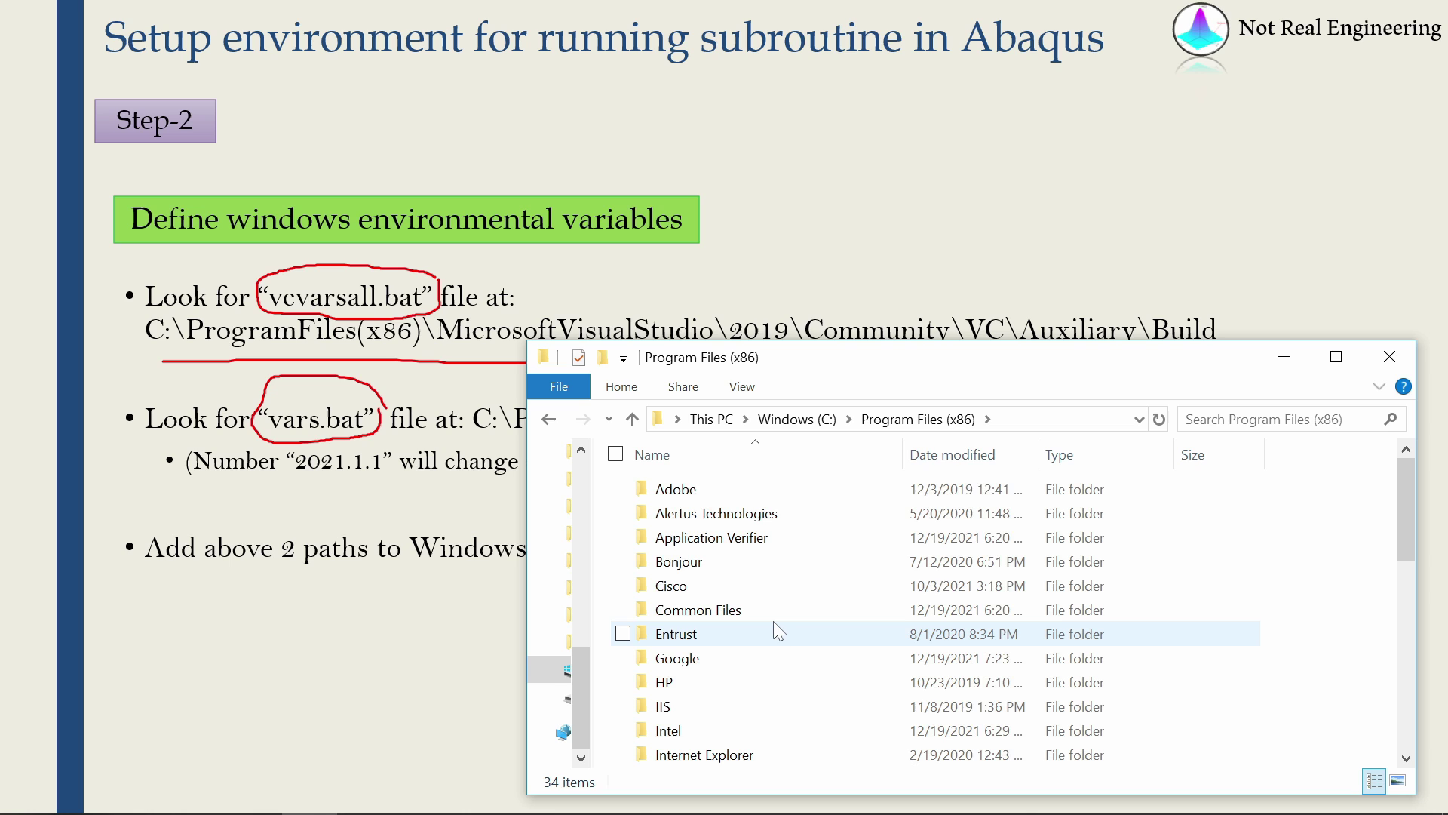
- Browse to Microsoft Visual Studio\2019\Community\VC\Auxiliary\Build and select the vcvarsall batch file
scroll(775, 624, down, 4)
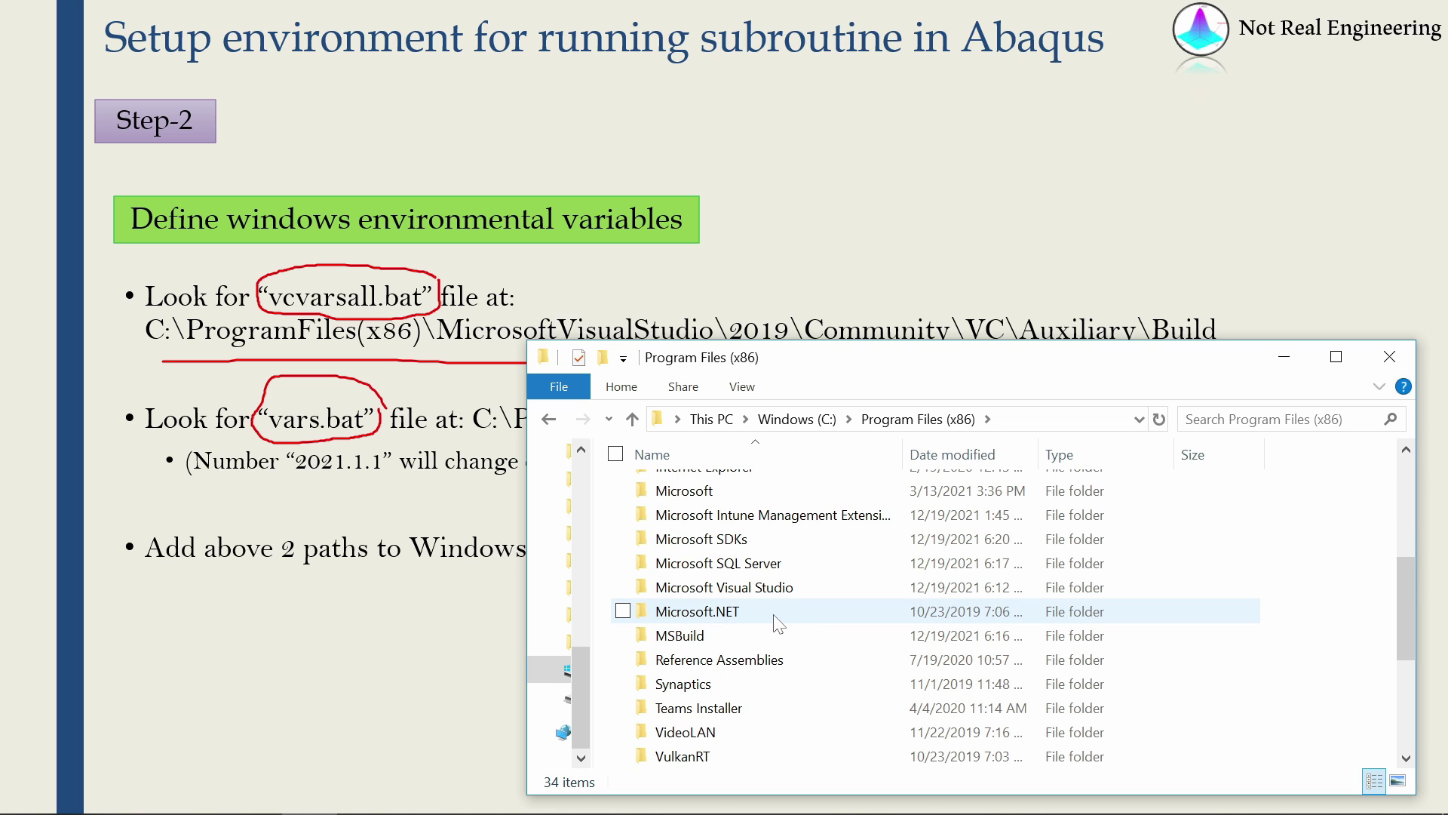
double_click(777, 588)
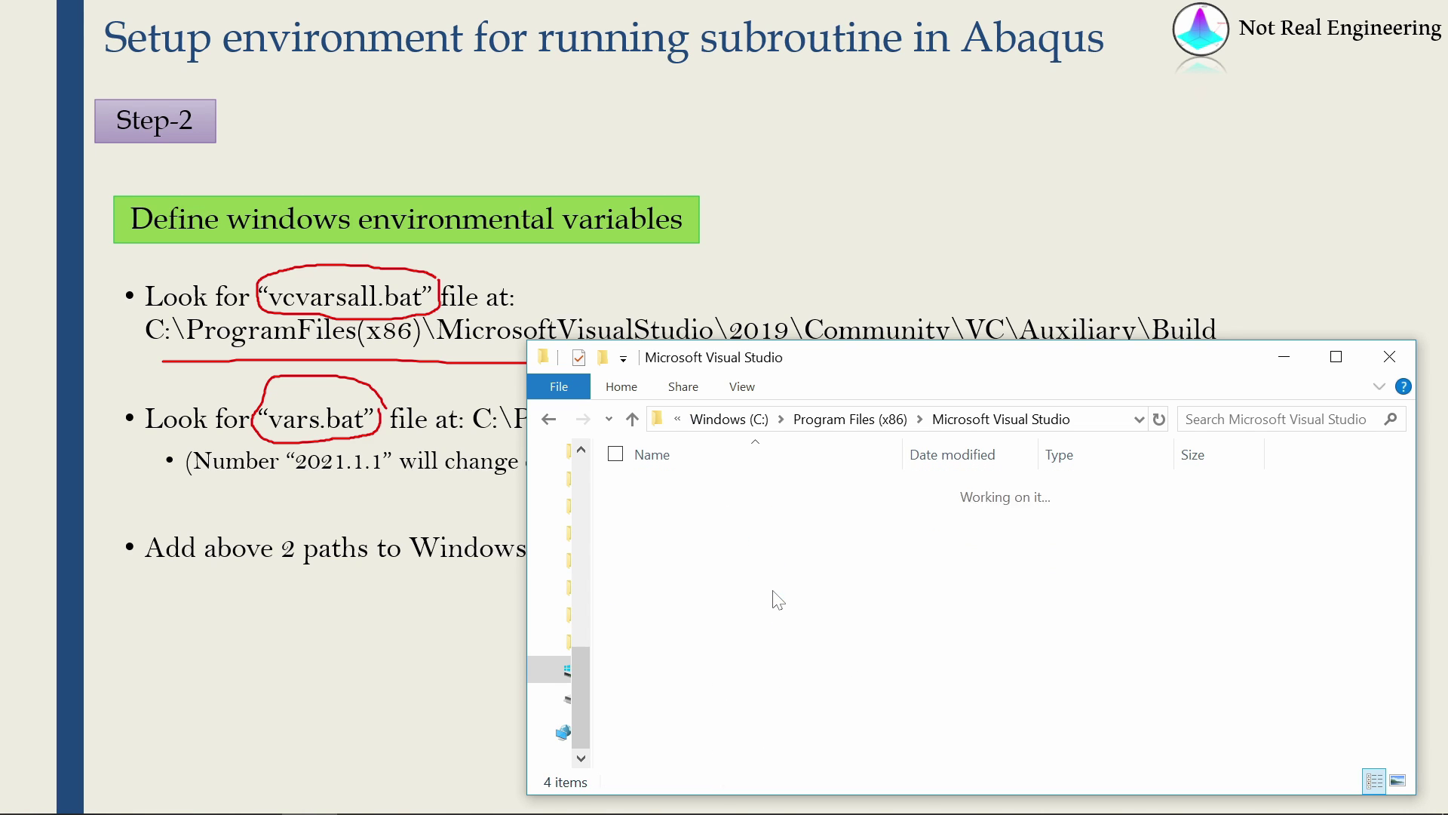
click(717, 520)
double_click(717, 519)
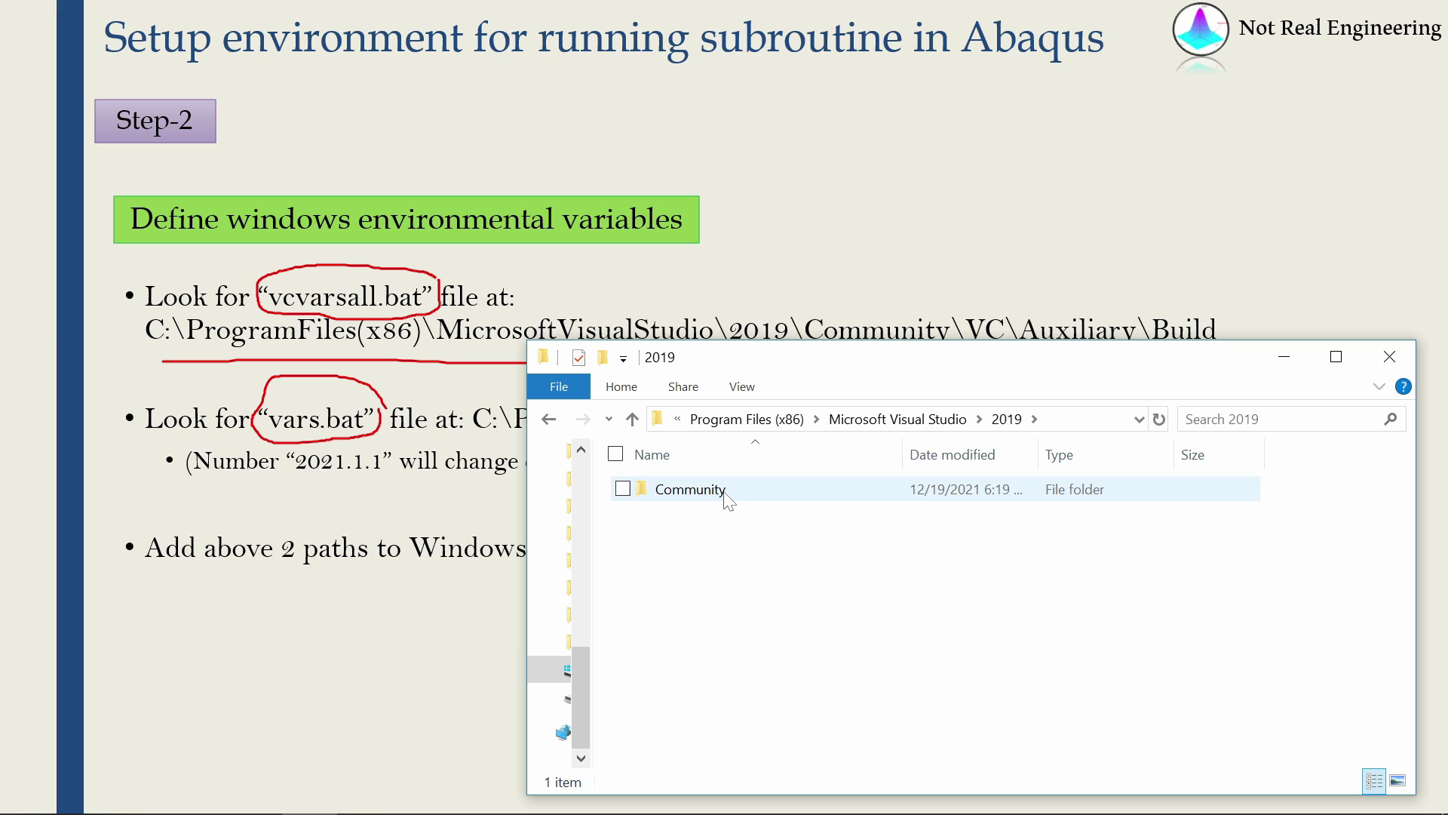
double_click(727, 491)
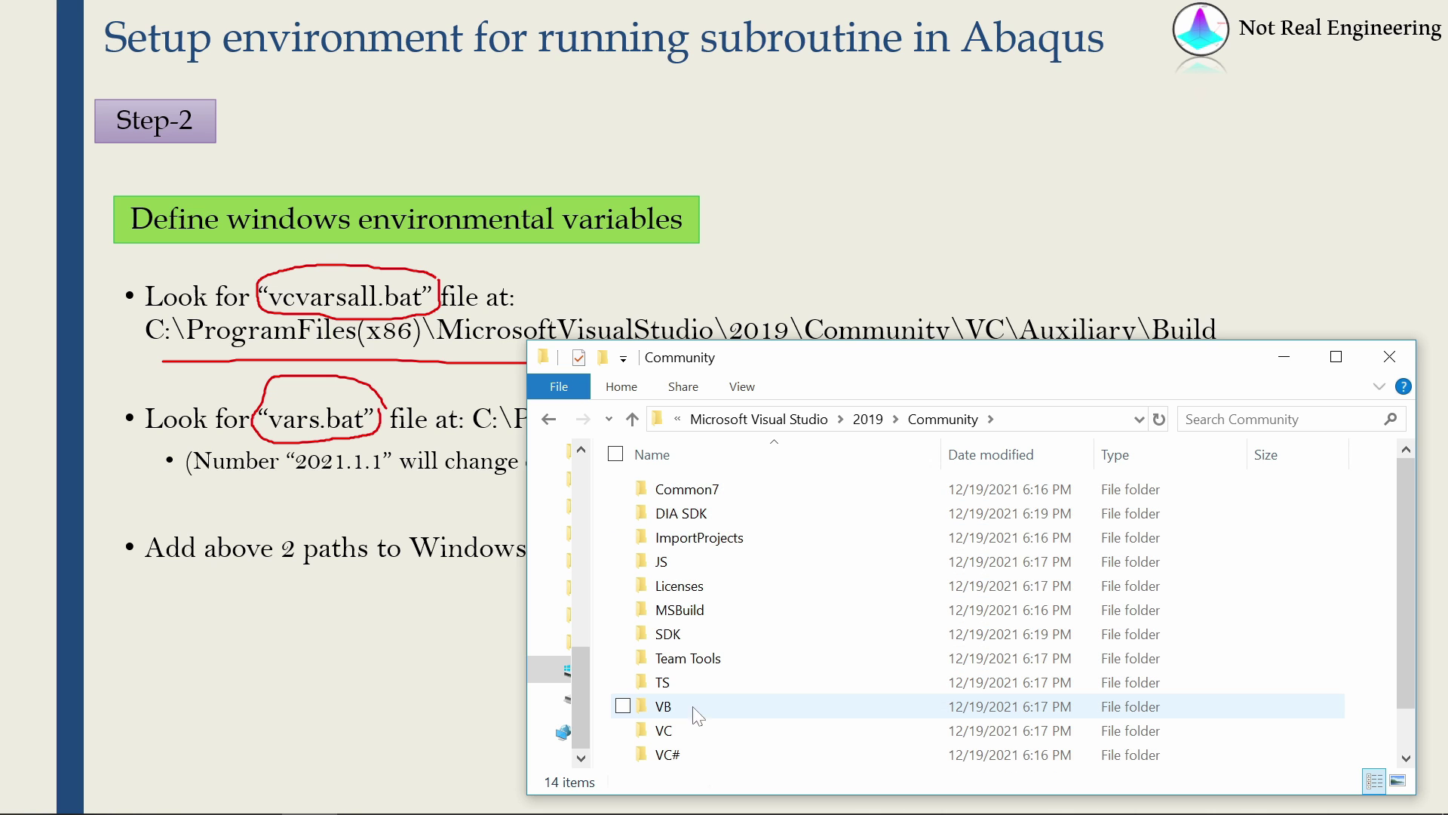
double_click(690, 729)
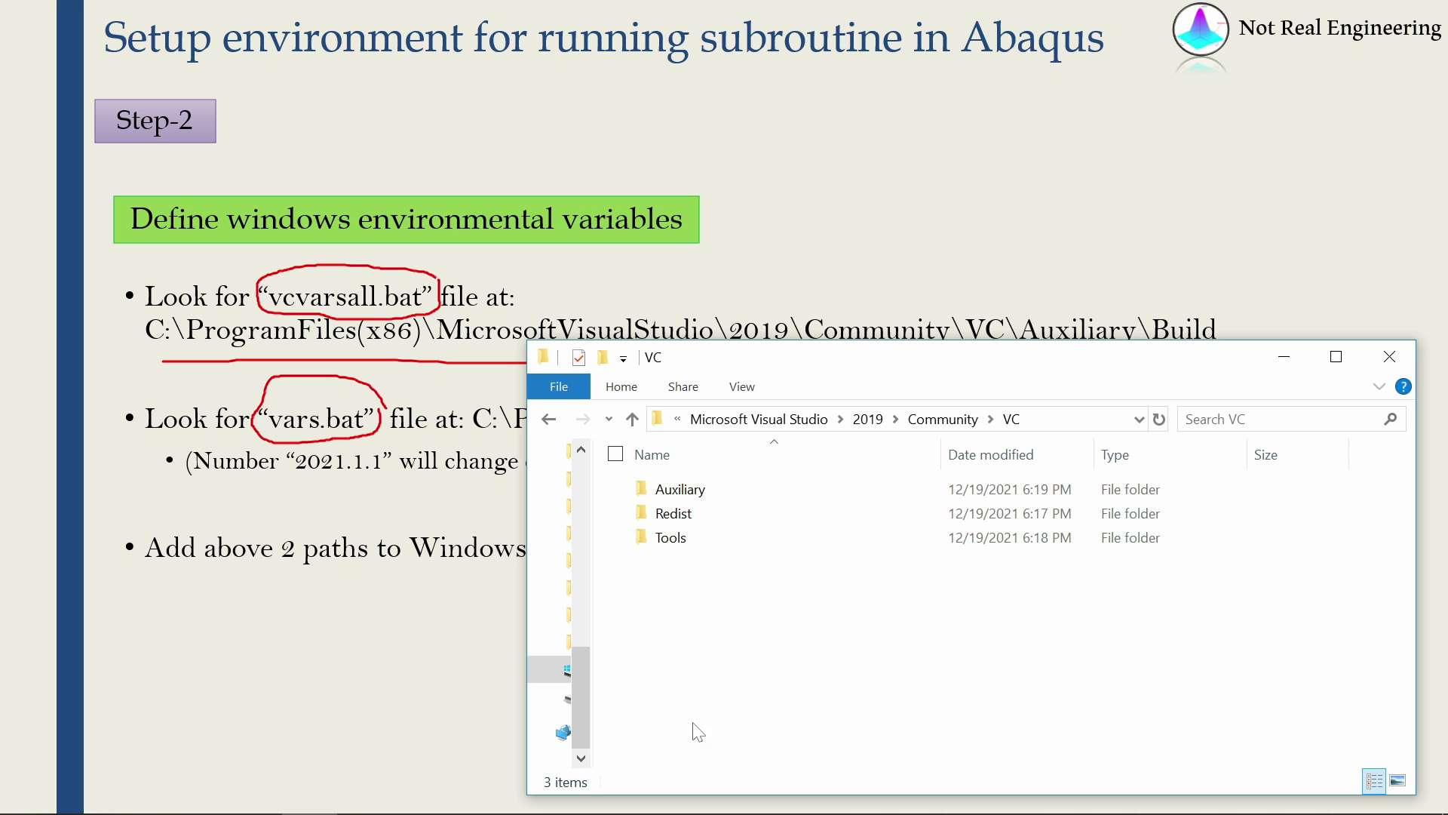
double_click(736, 488)
double_click(736, 489)
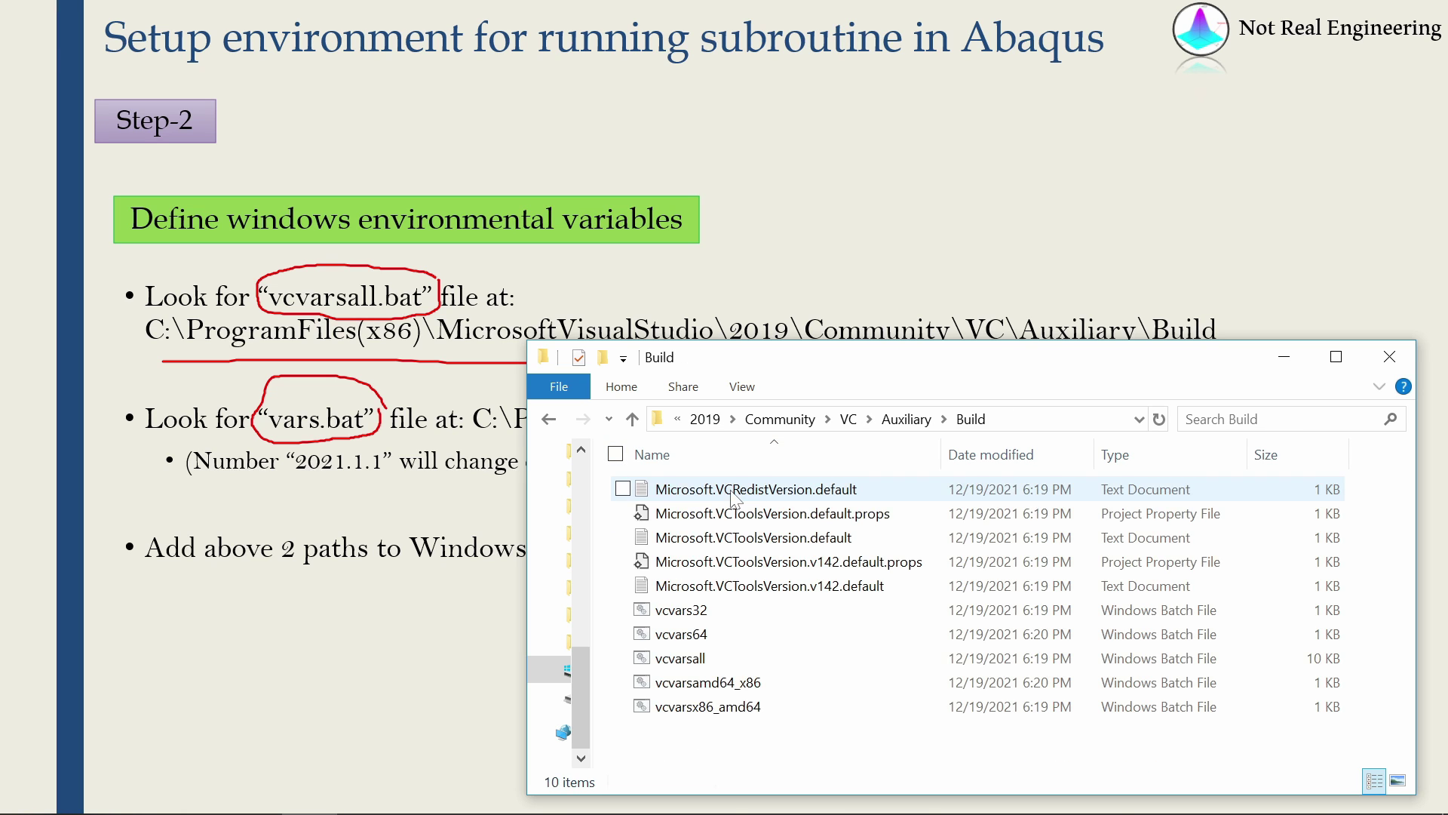
click(667, 664)
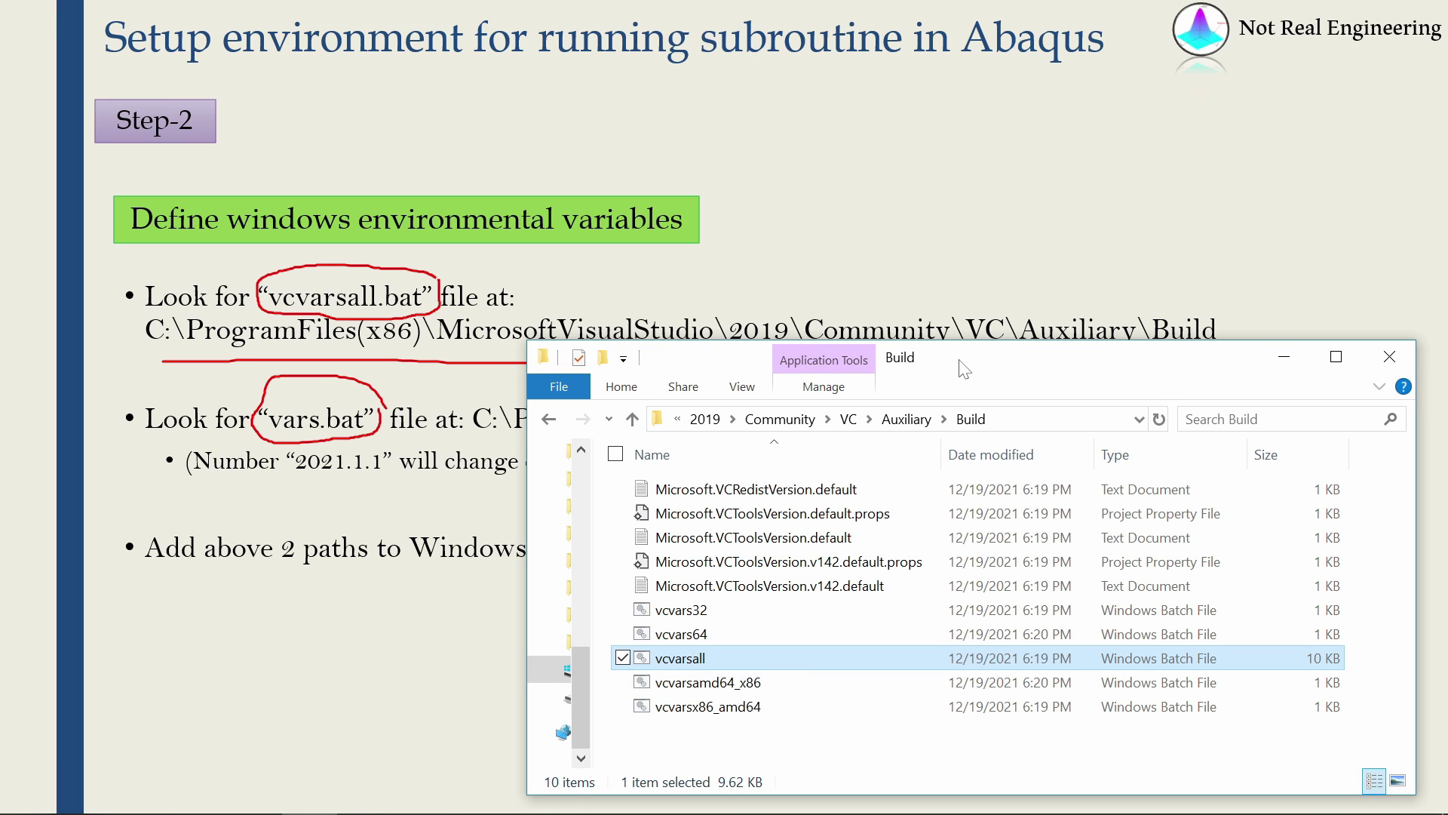
drag(965, 370, 1008, 351)
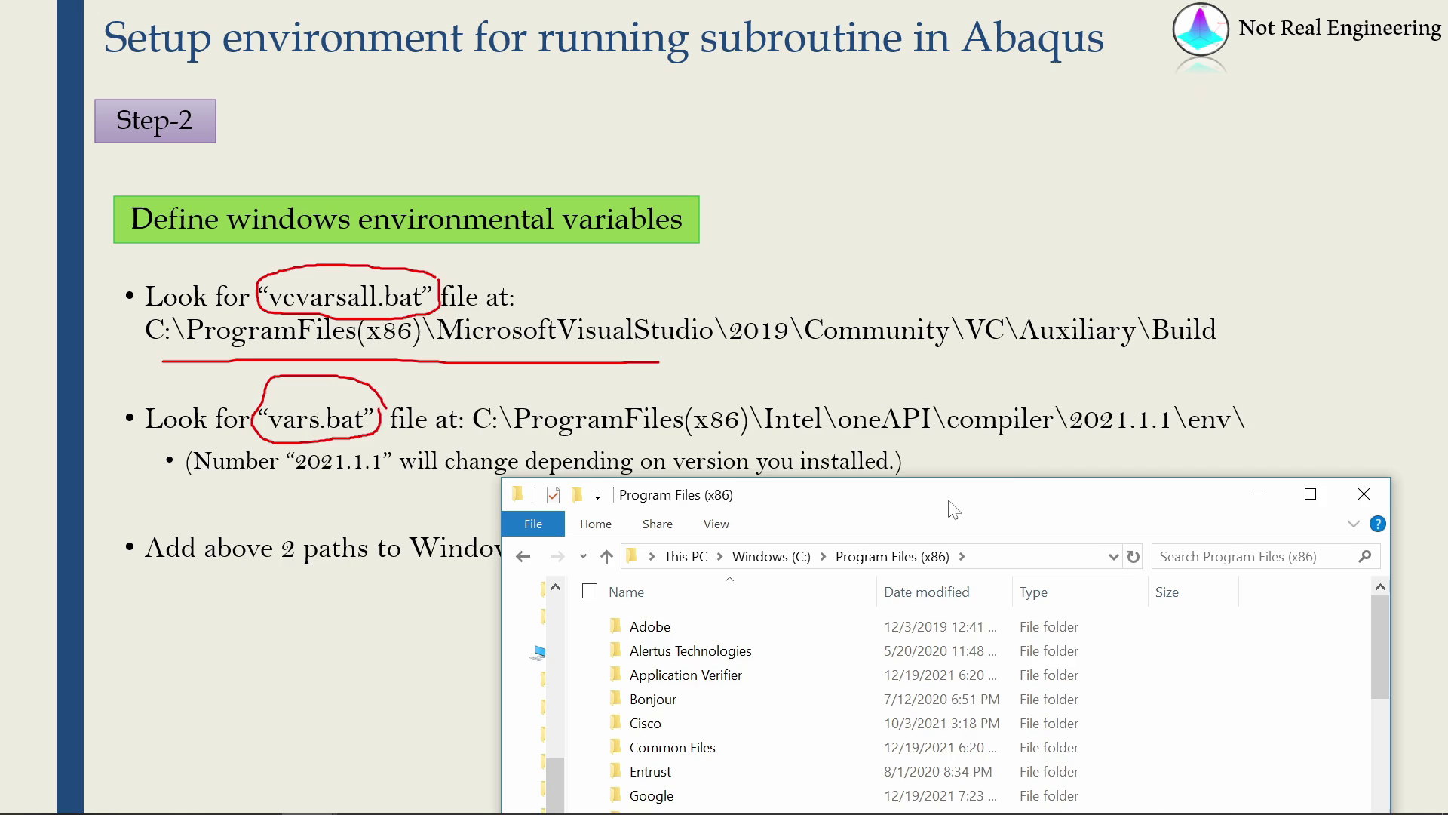
- Open Intel\oneAPI\compiler and underline 2021.1.1\env in the slide's vars.bat path
drag(953, 510, 658, 235)
scroll(517, 550, down, 3)
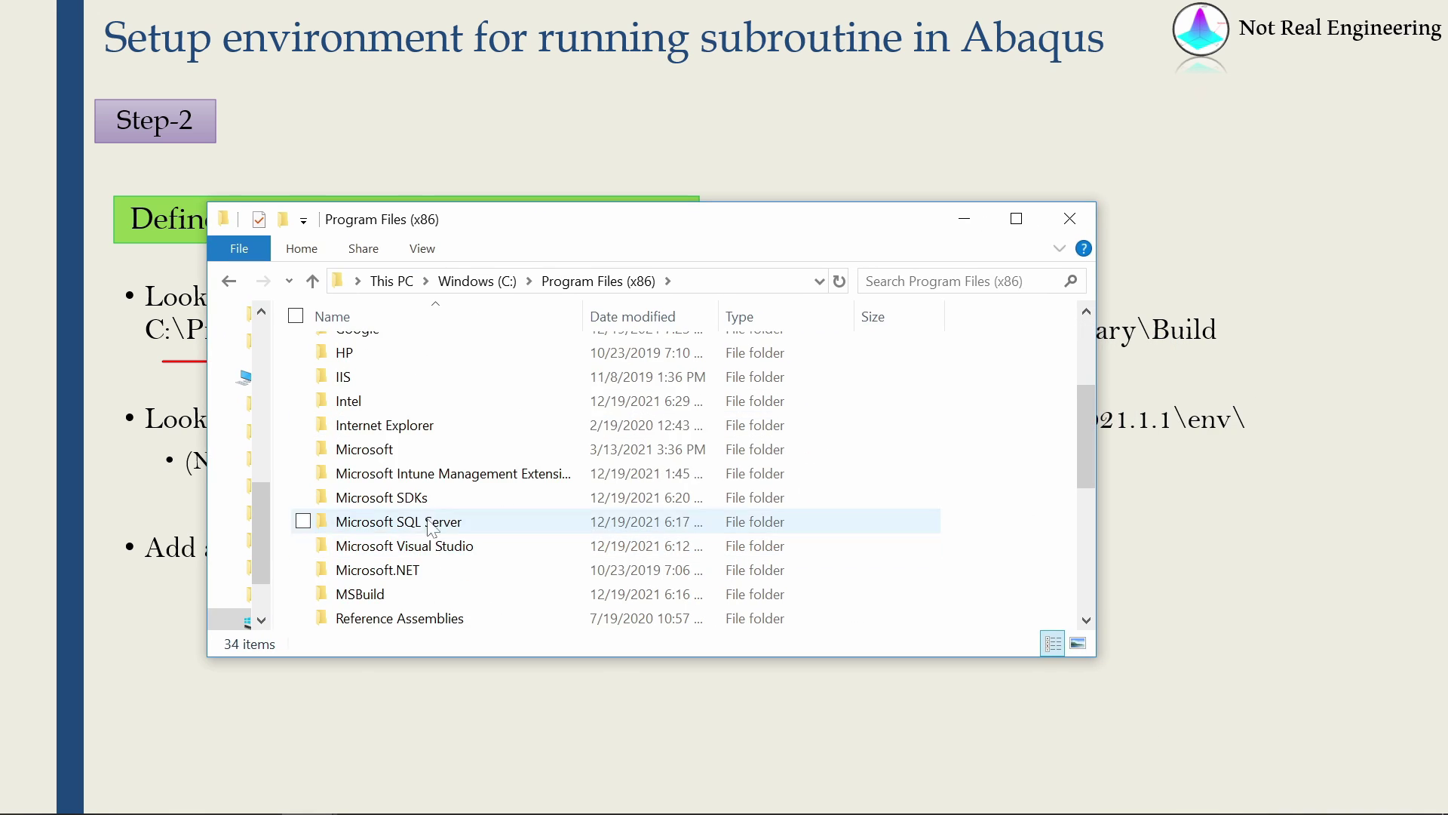
double_click(388, 401)
double_click(385, 375)
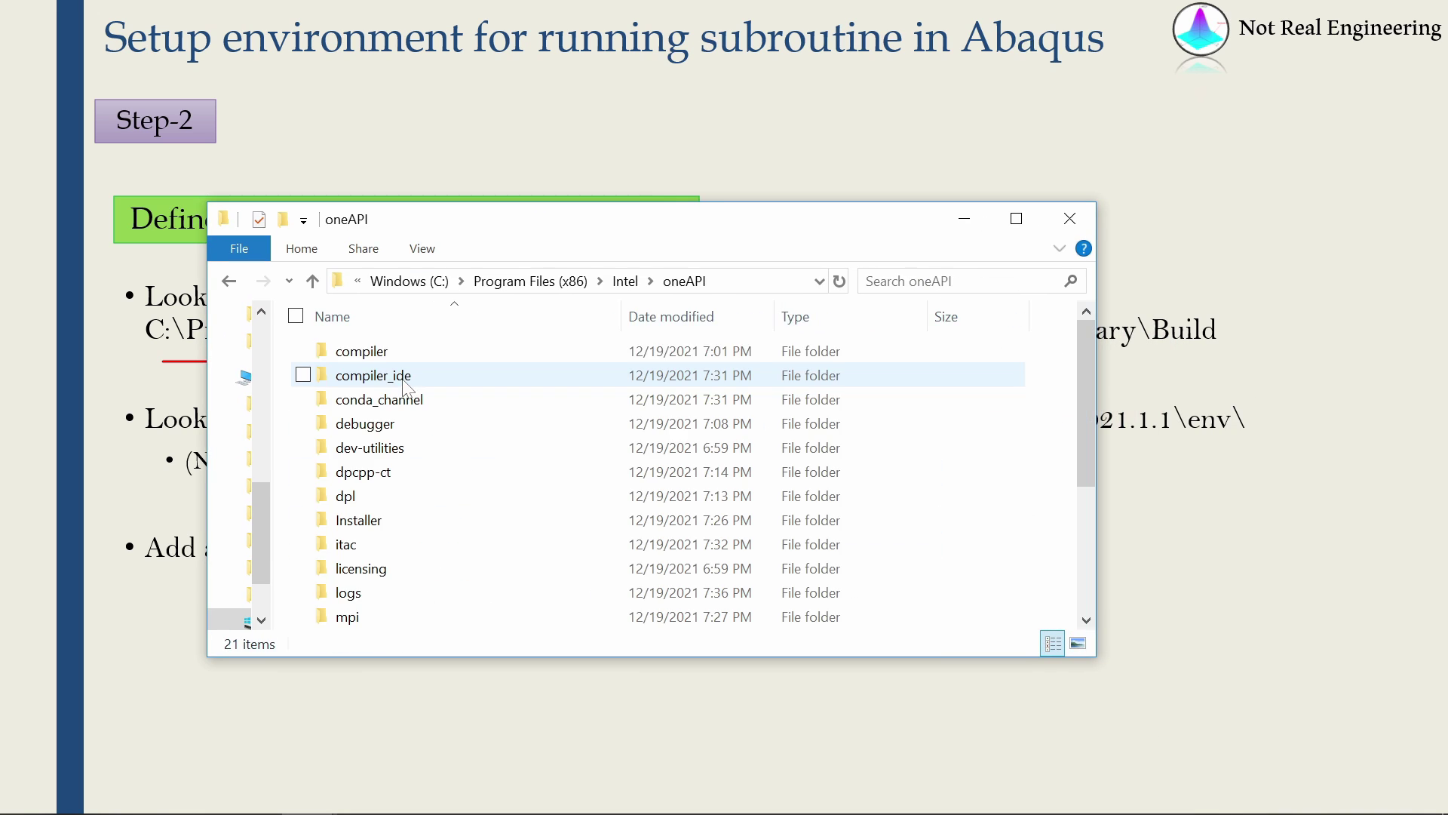
double_click(400, 344)
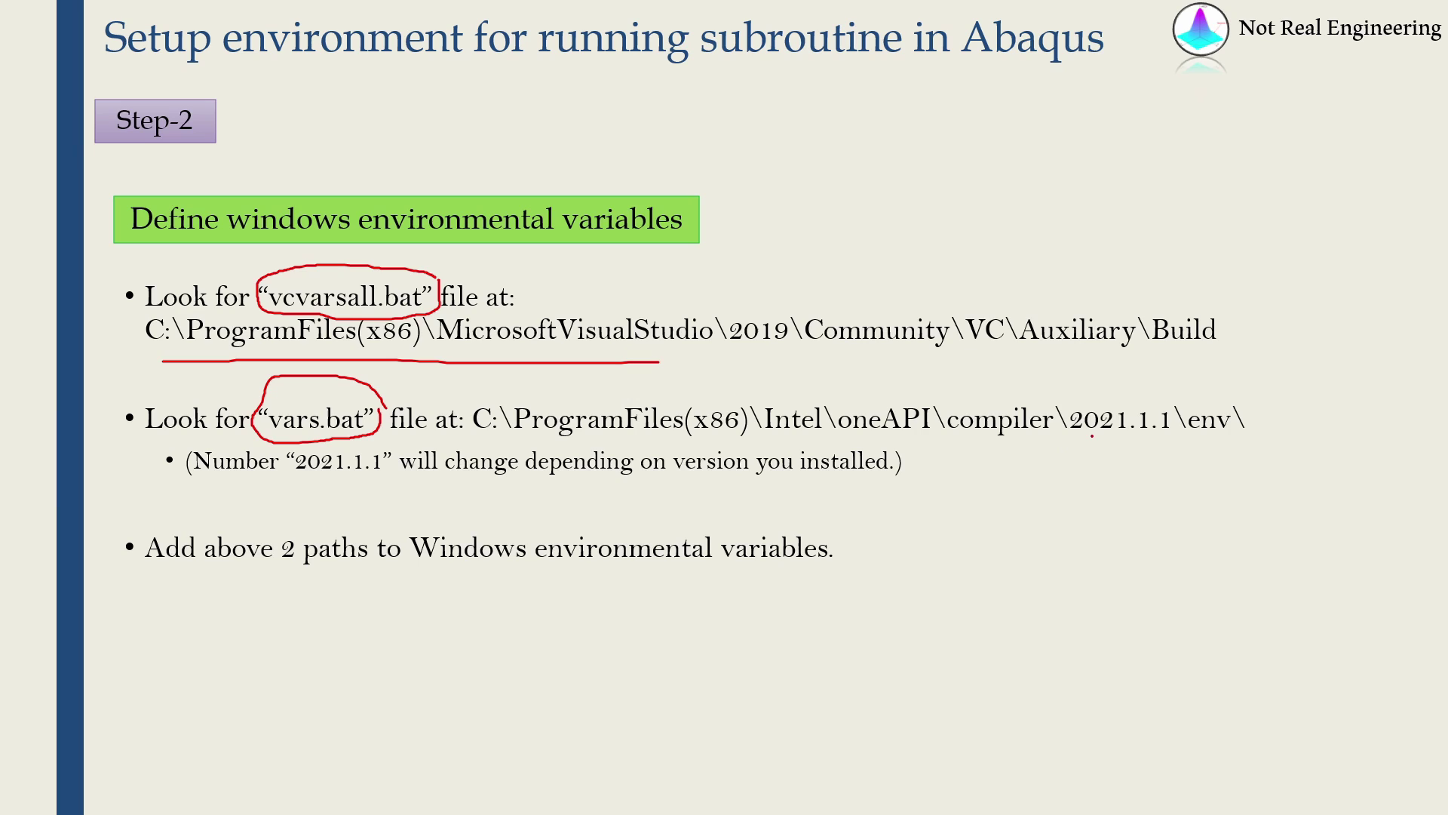
drag(1074, 435, 1204, 433)
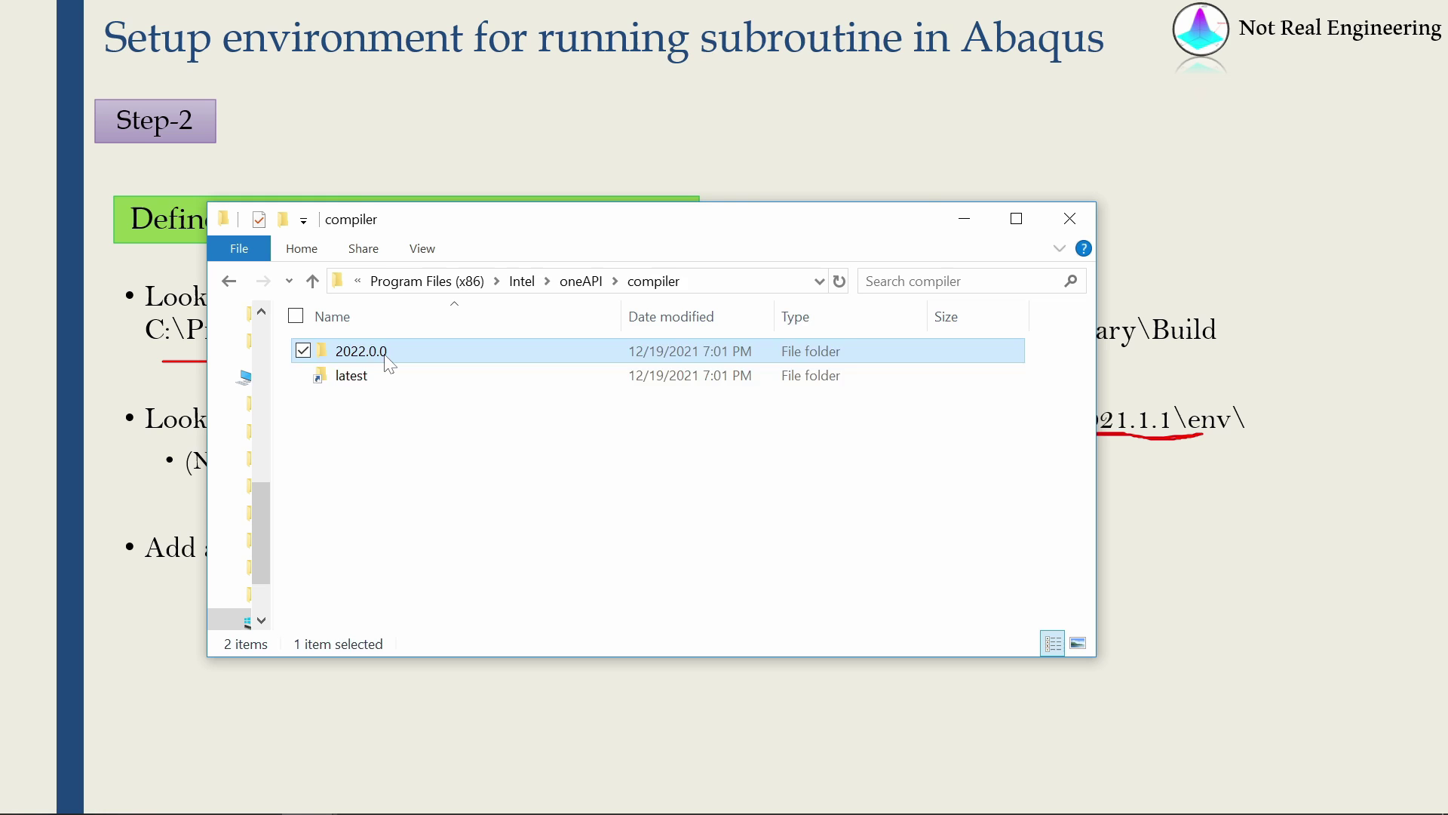
- Open compiler\2022.0.0\env, select vars, and reveal the full paths of the Build and env folders
double_click(371, 367)
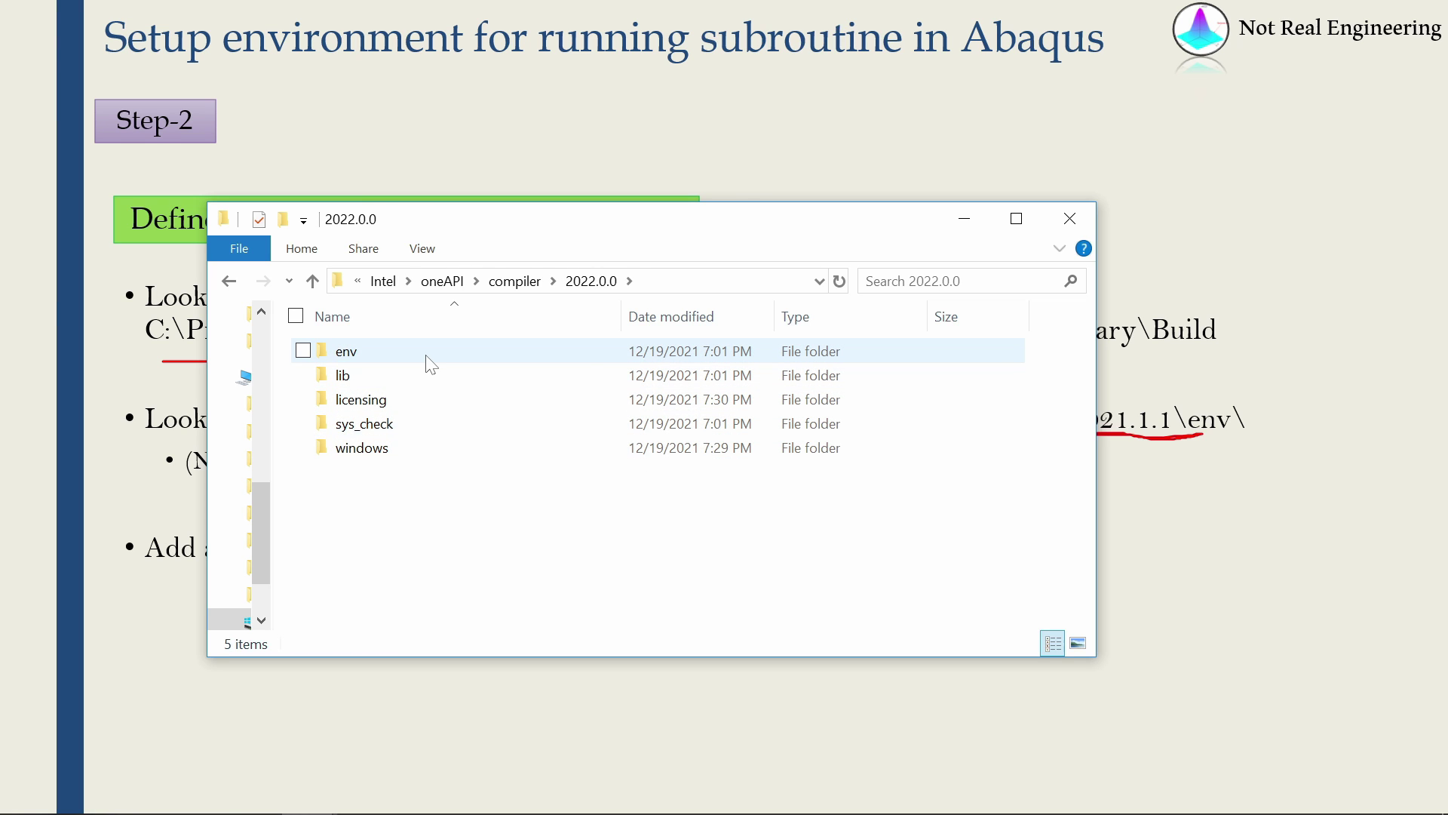
double_click(377, 356)
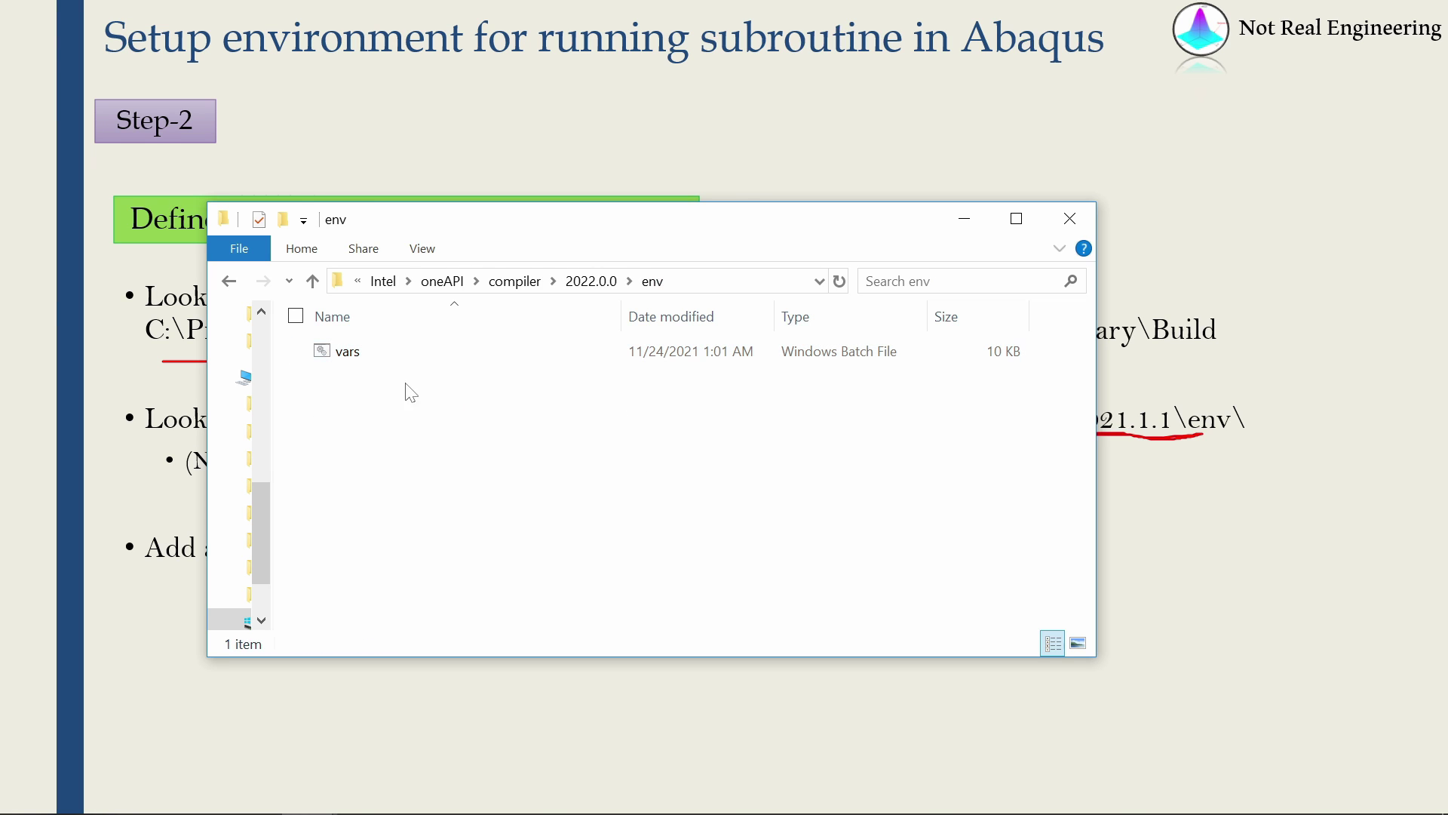
drag(585, 230, 867, 262)
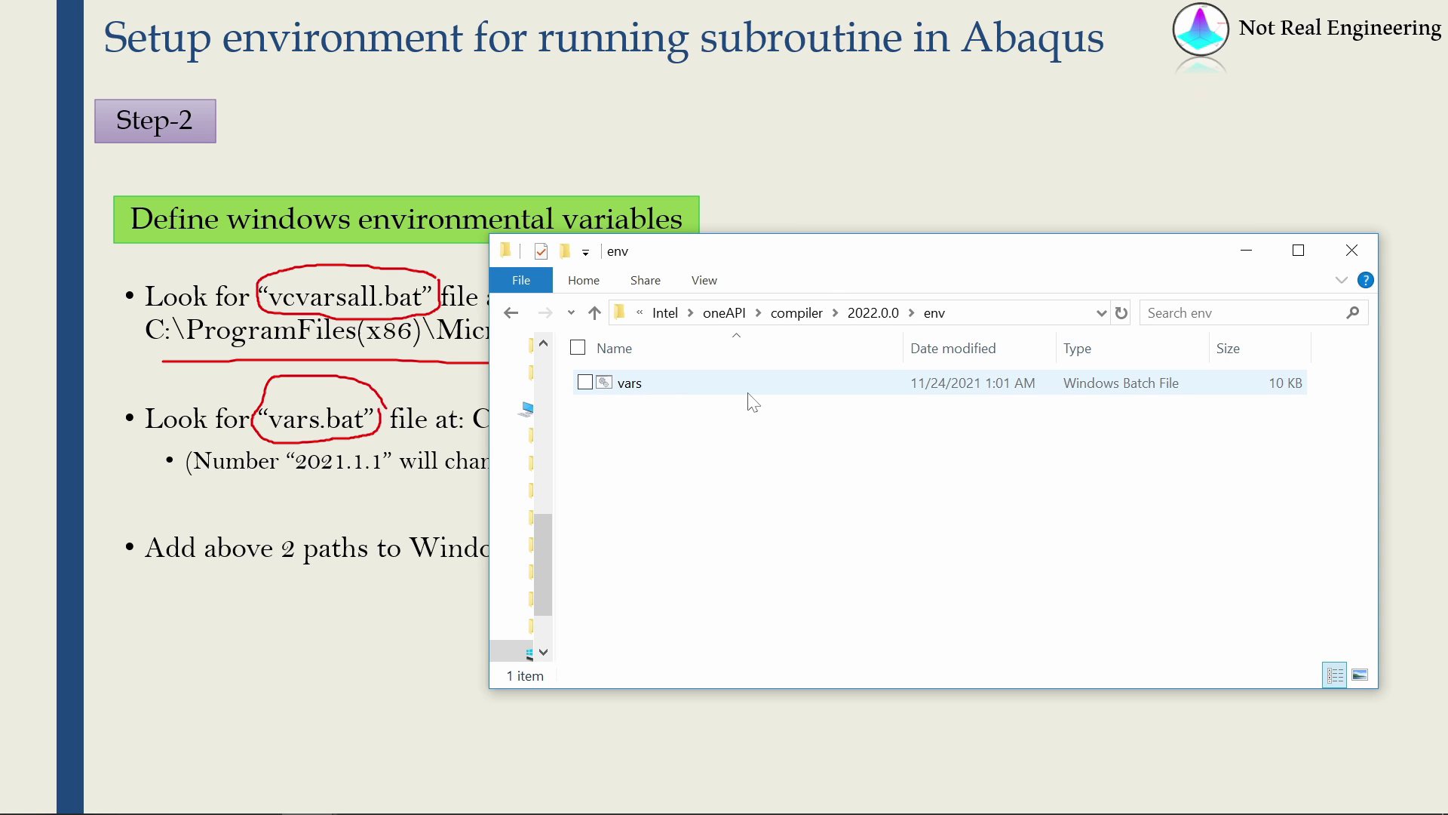
click(898, 389)
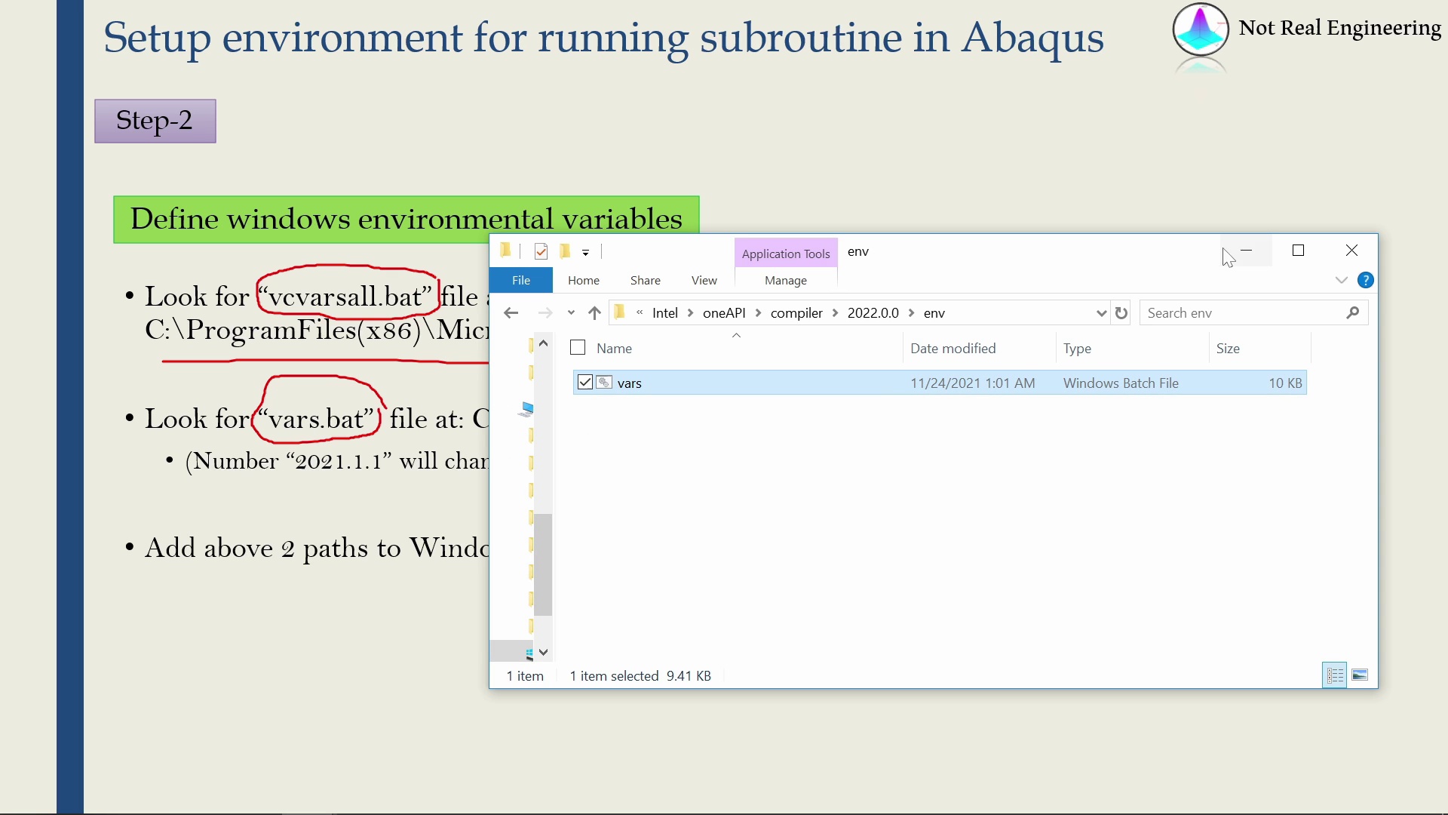
key(alt+Tab)
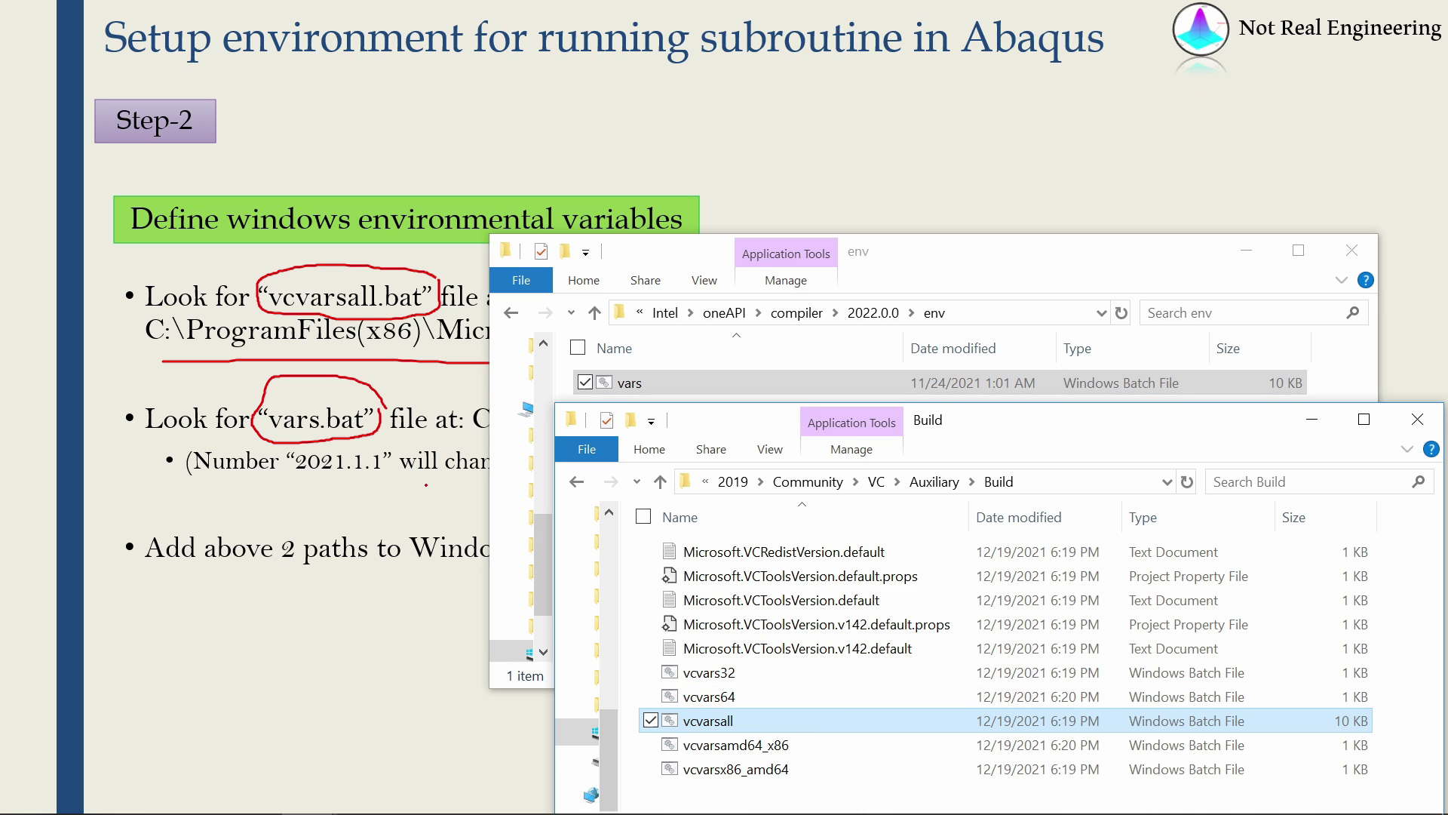
click(990, 486)
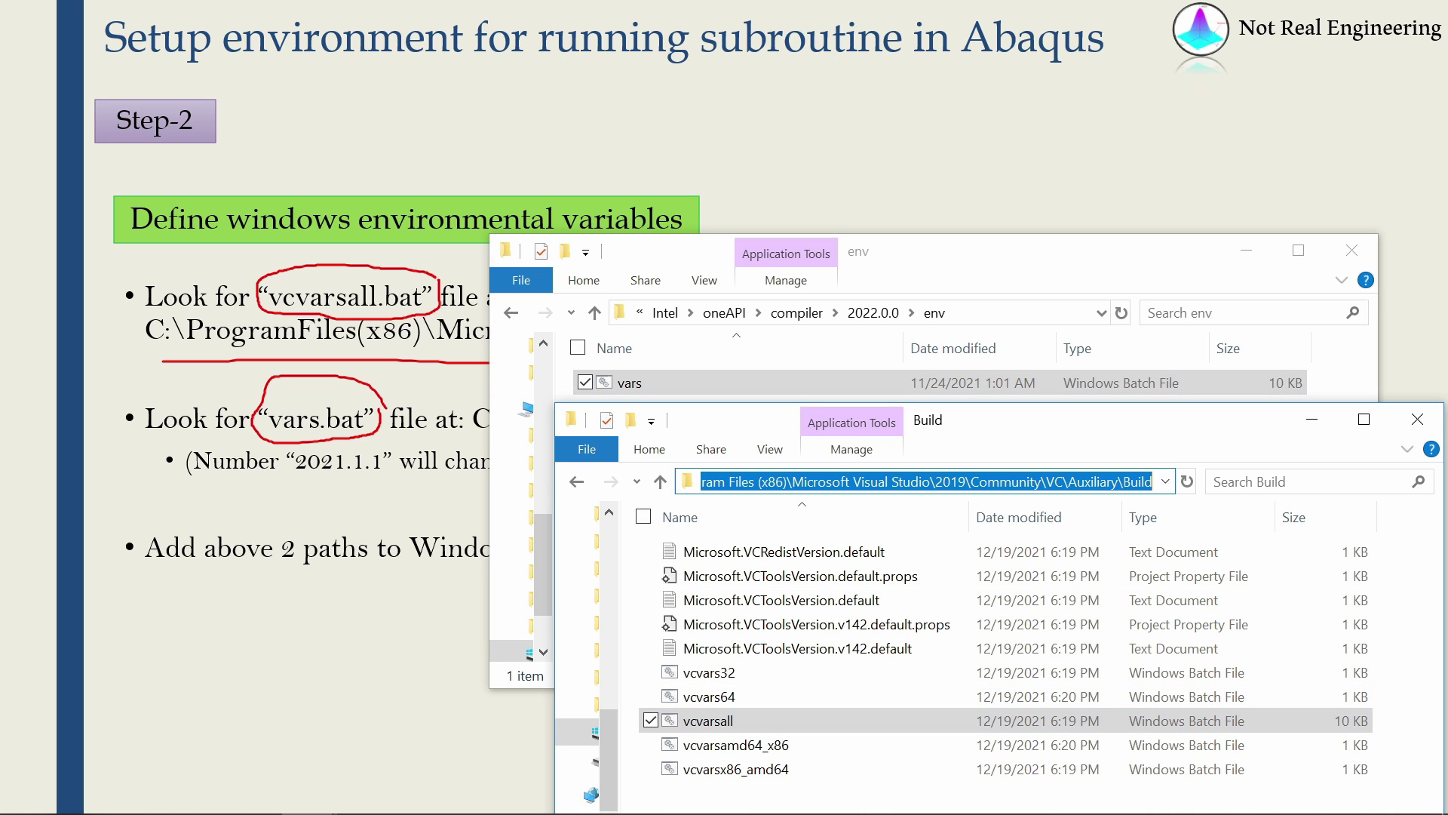
click(973, 317)
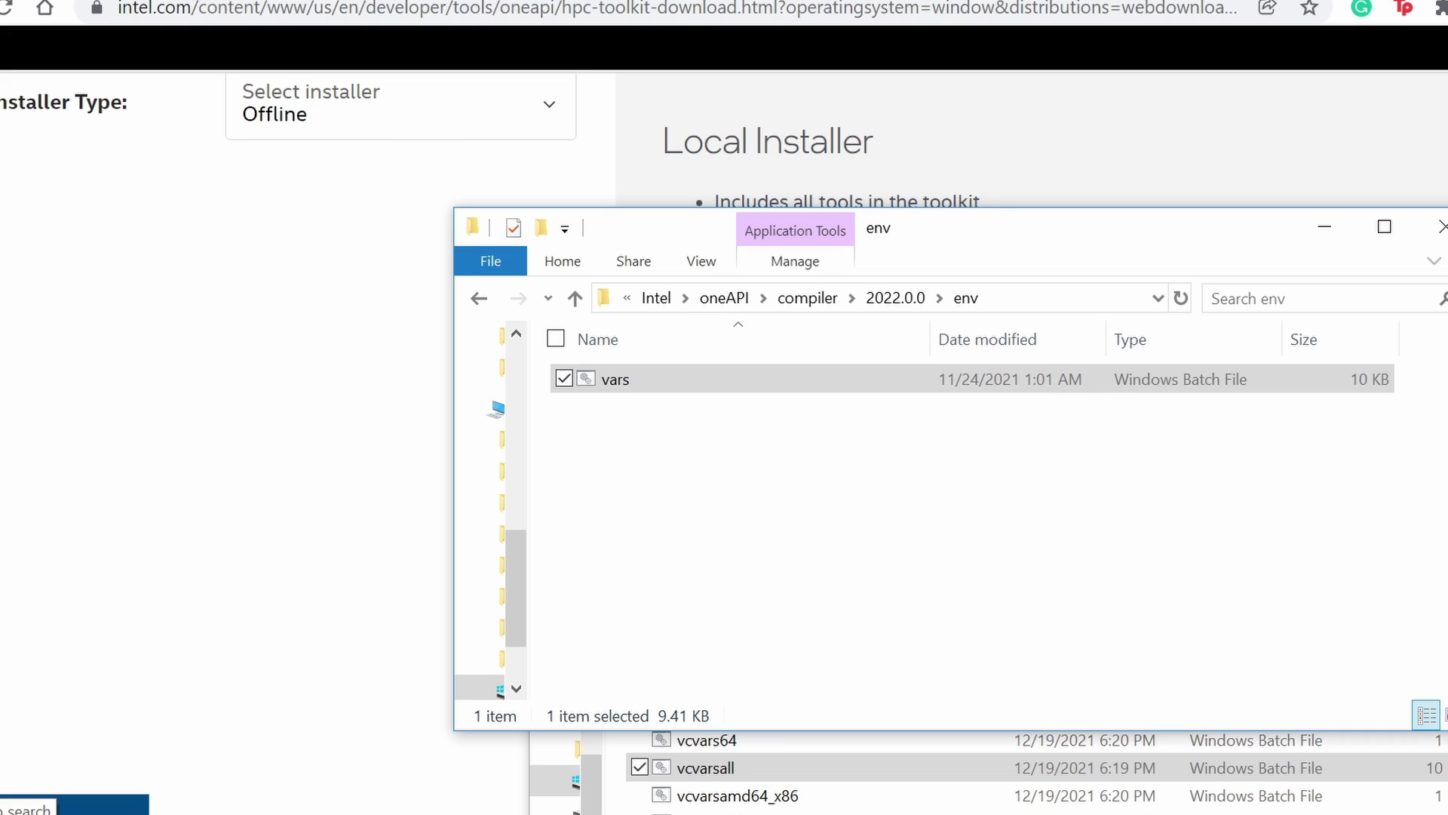
- Open Control Panel from Windows search, then System and its Advanced system settings
key(super+s)
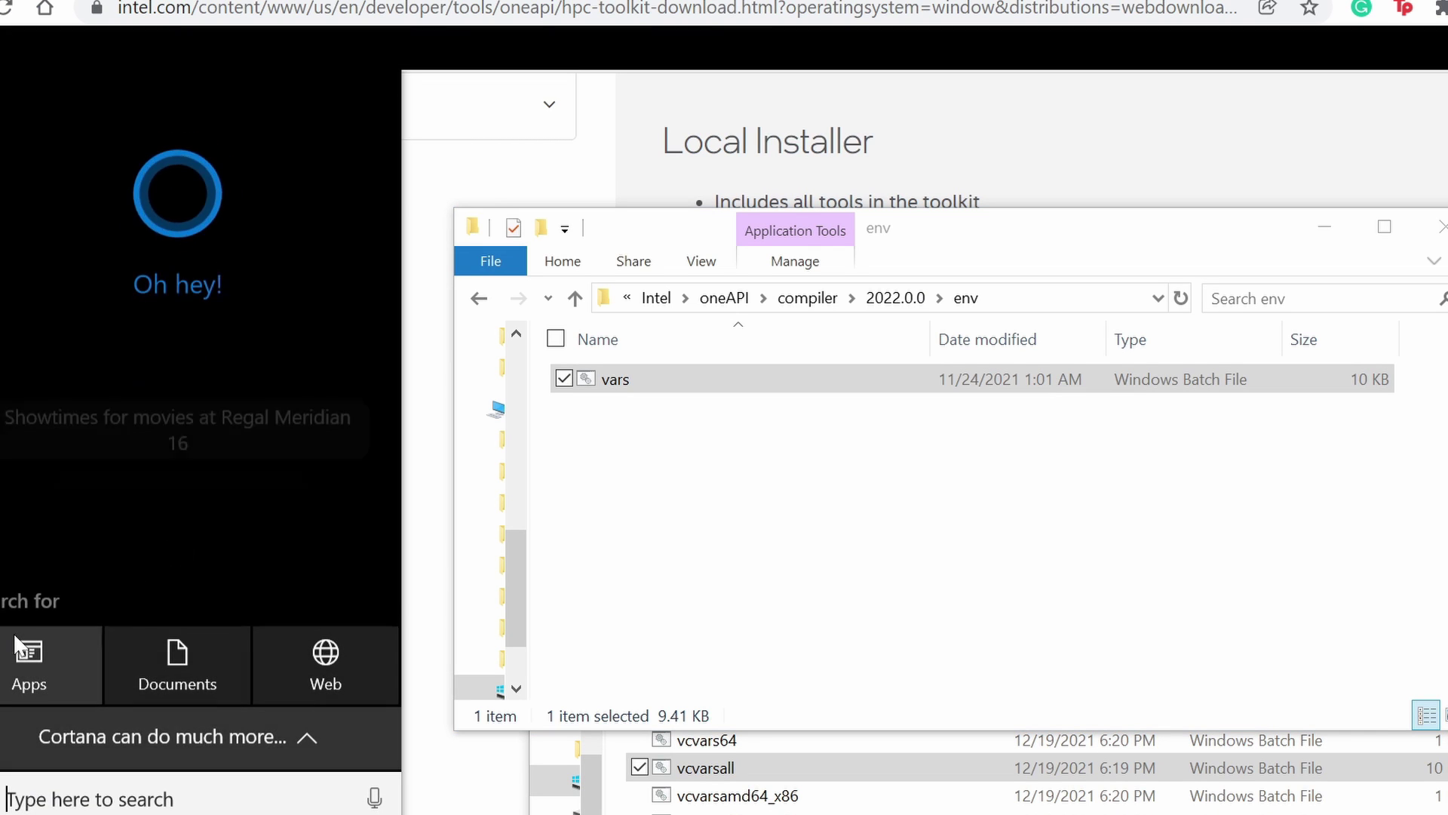
text(dnt)
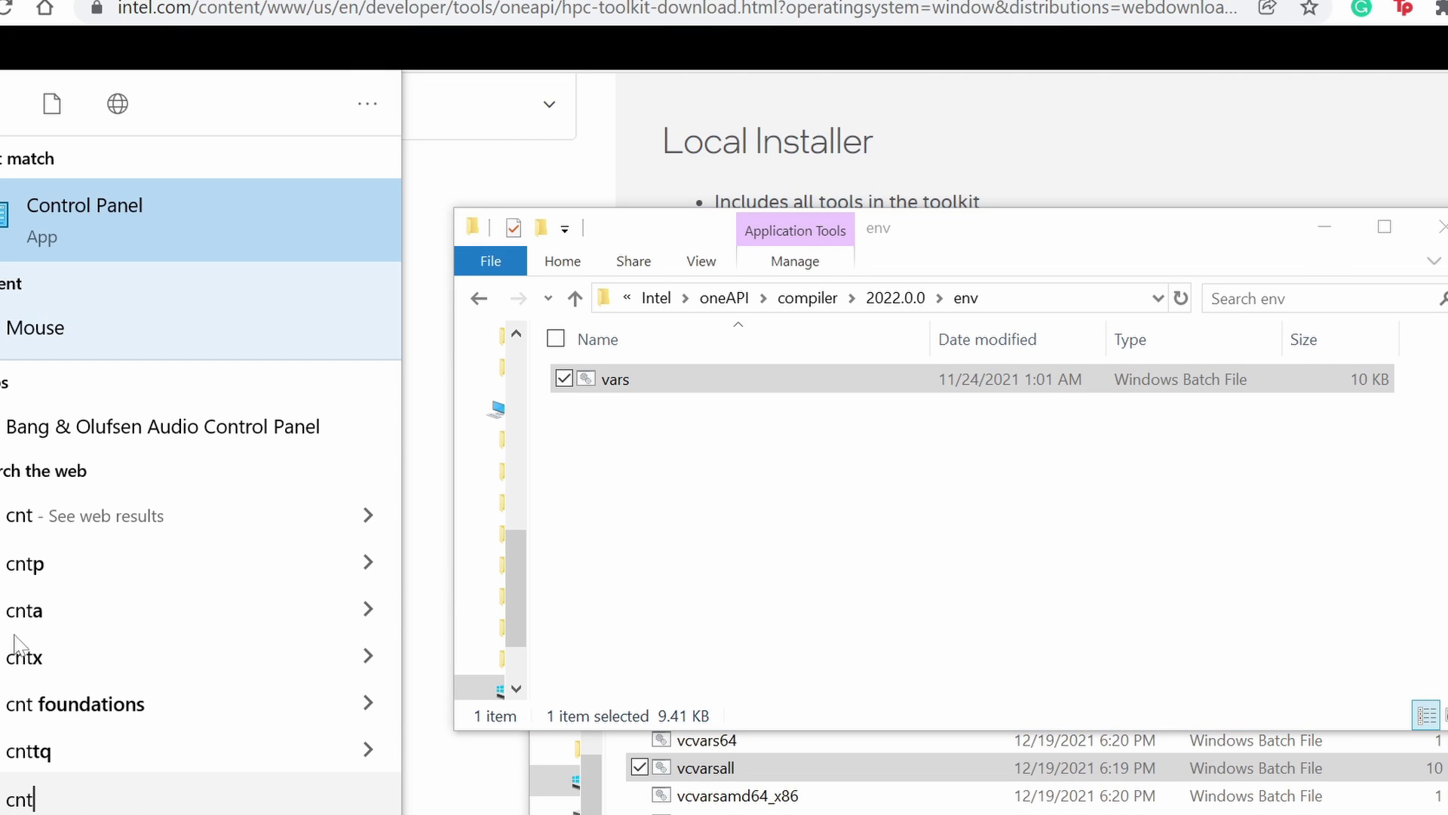
key(Return)
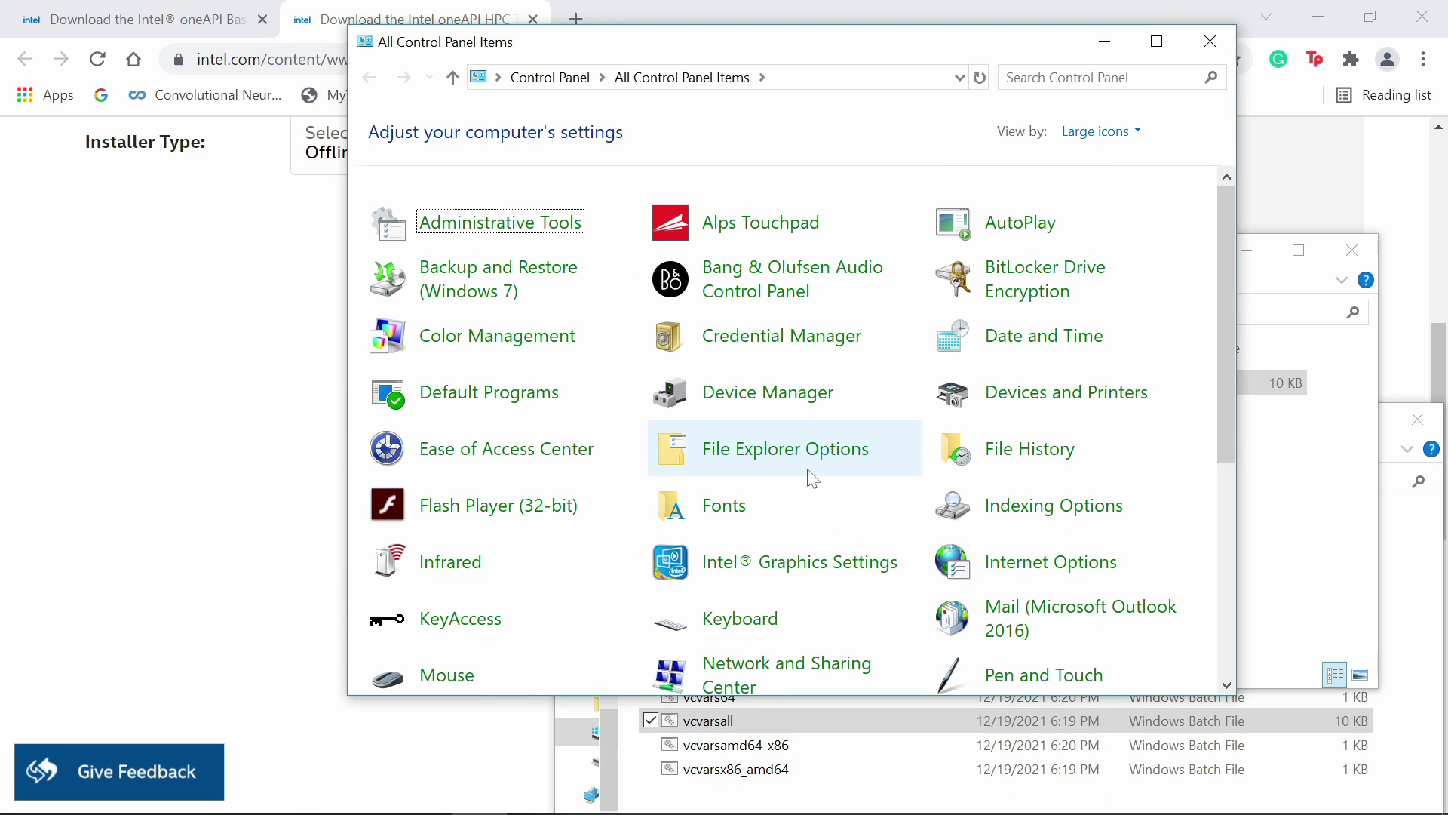
scroll(812, 478, down, 6)
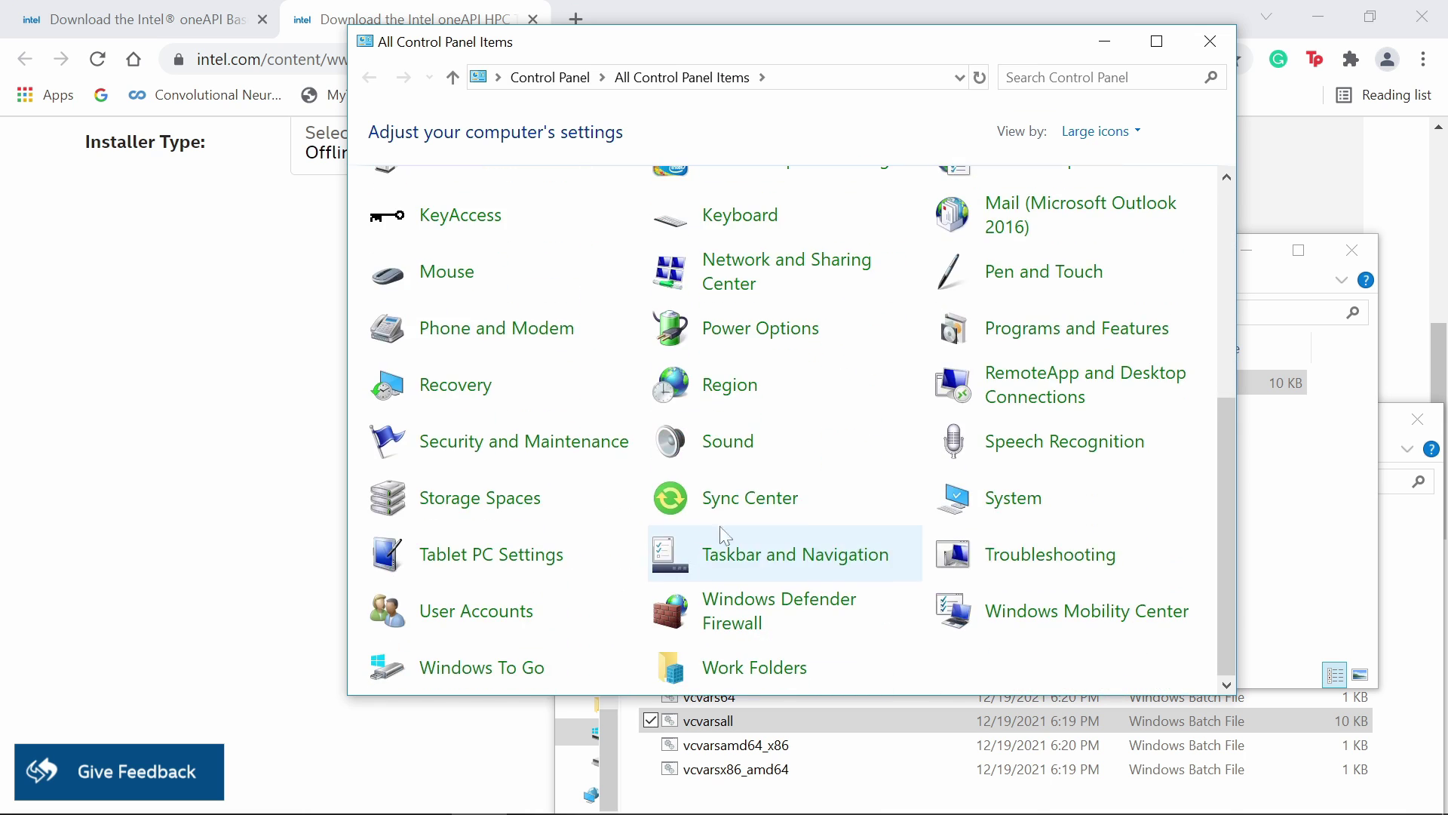
click(1014, 511)
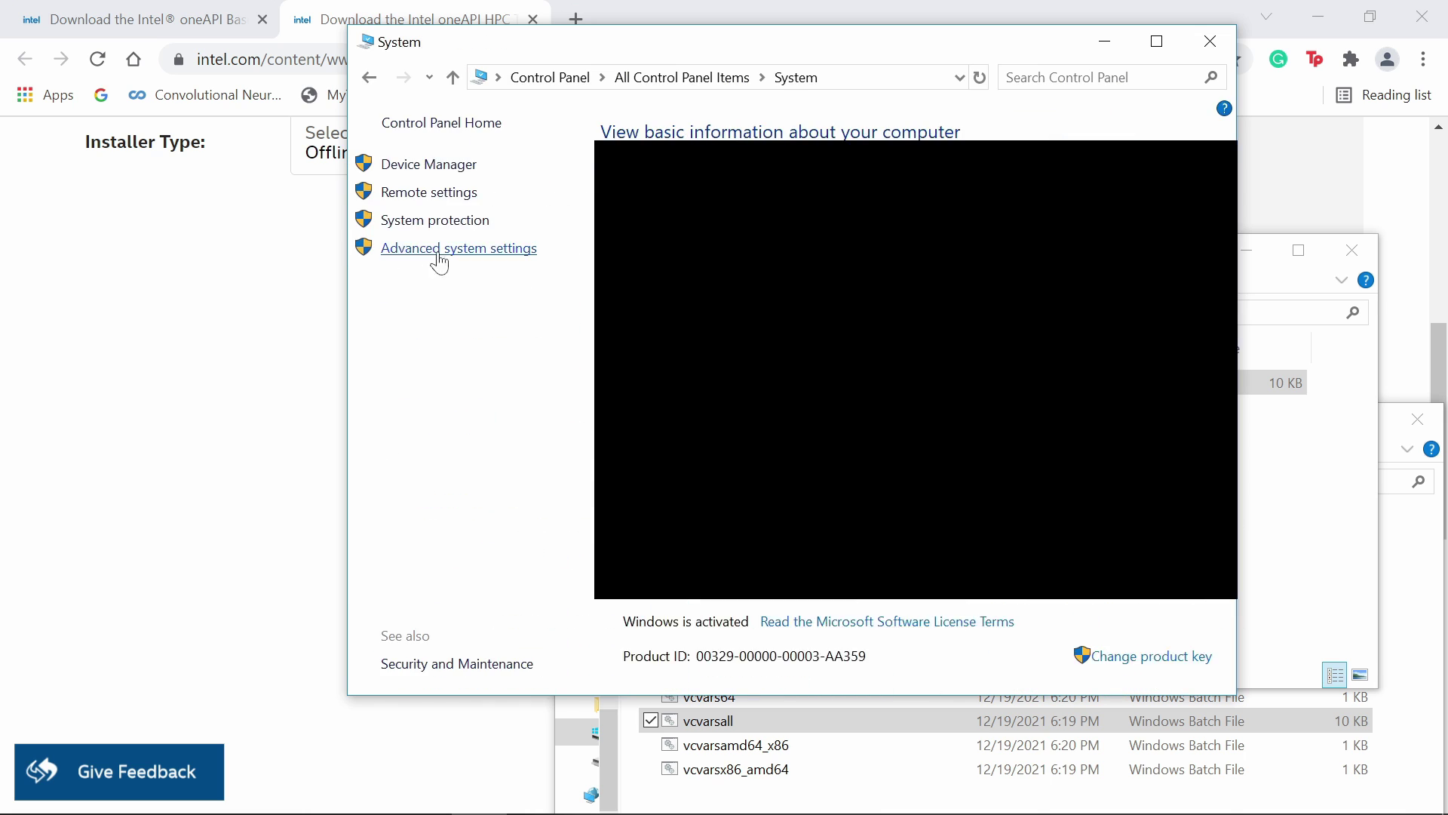
click(444, 251)
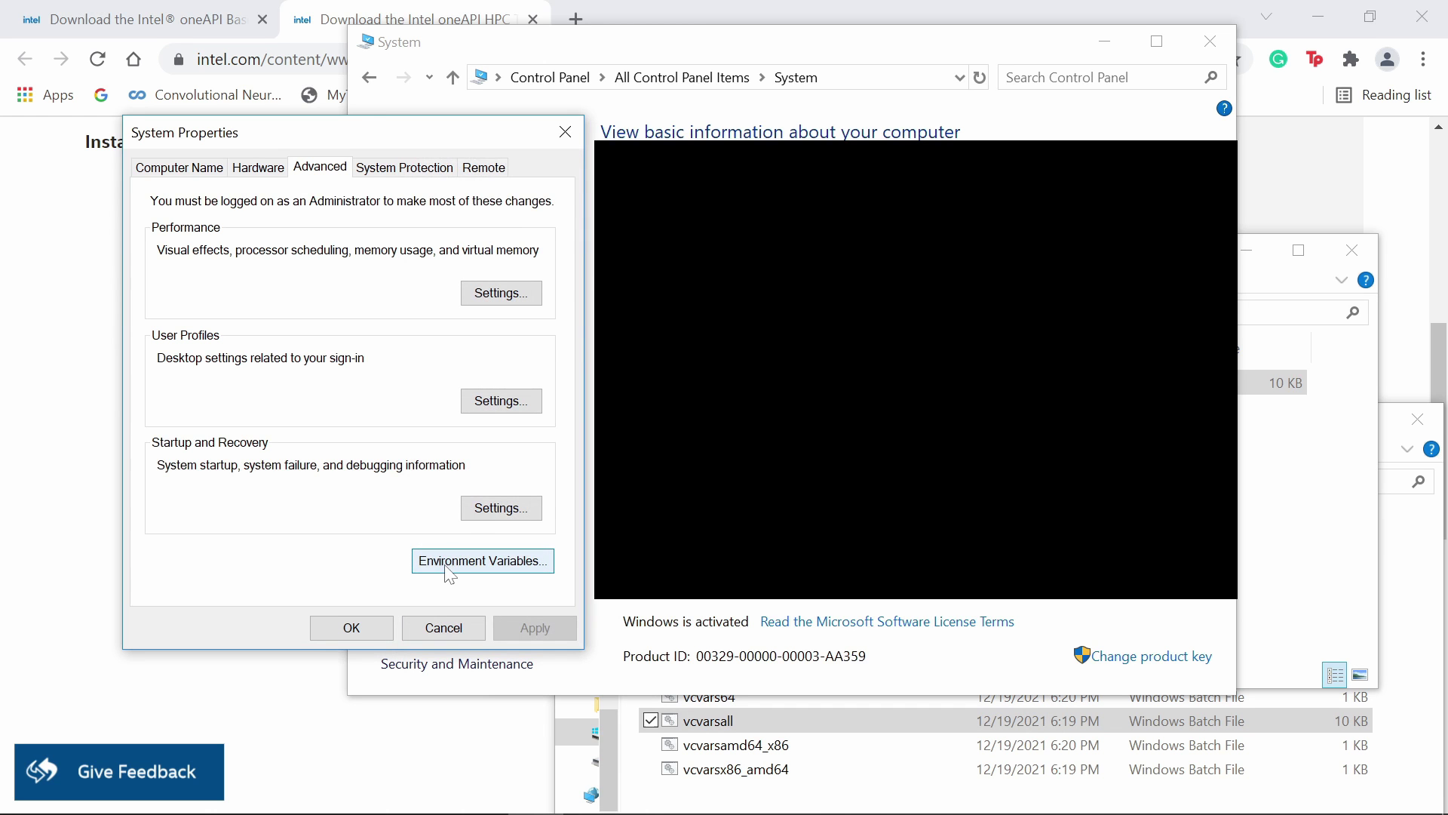
- Open Environment Variables and review the user Path, IFORT_COMPILER21 and system path variables
click(451, 571)
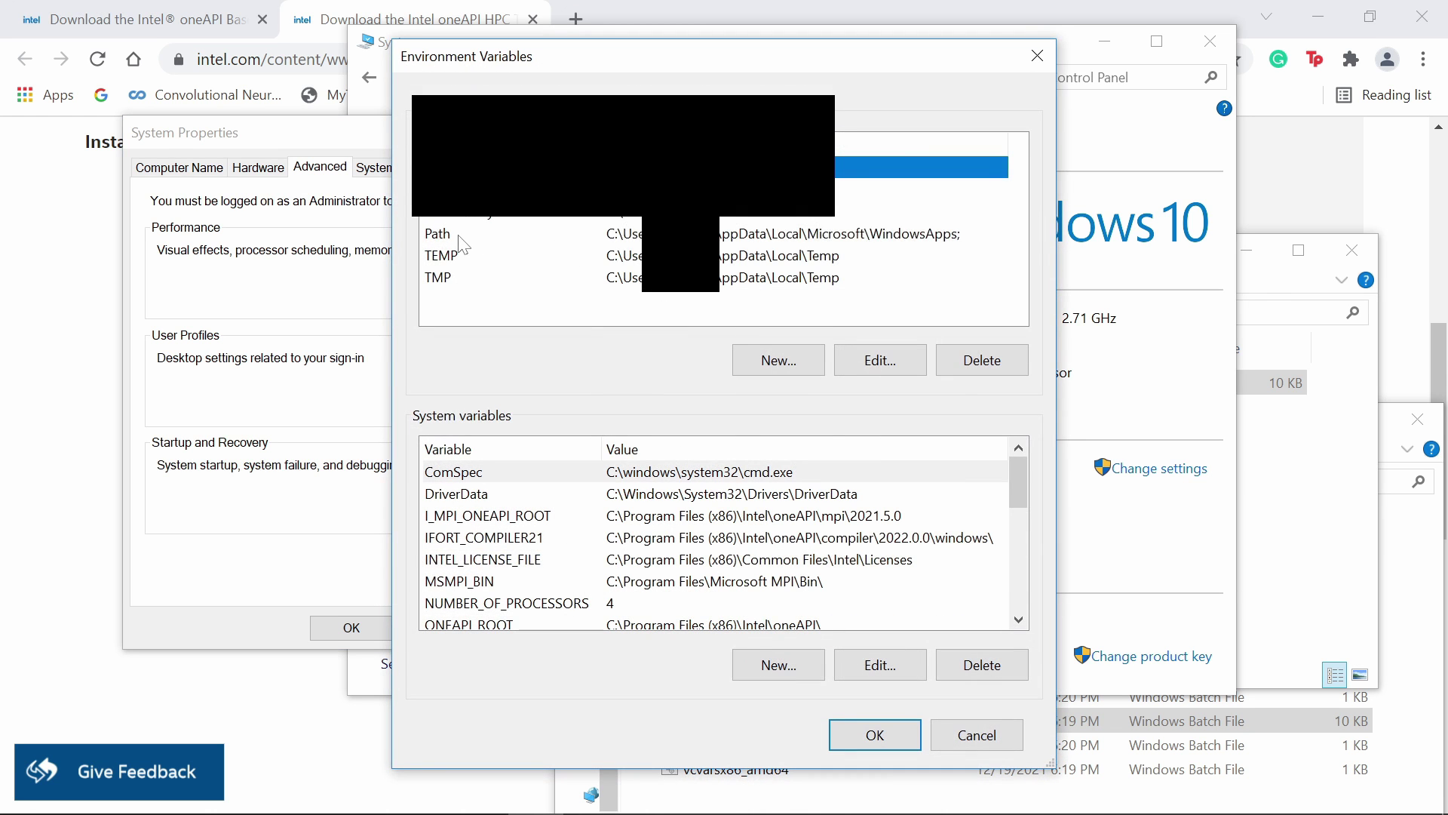
click(461, 235)
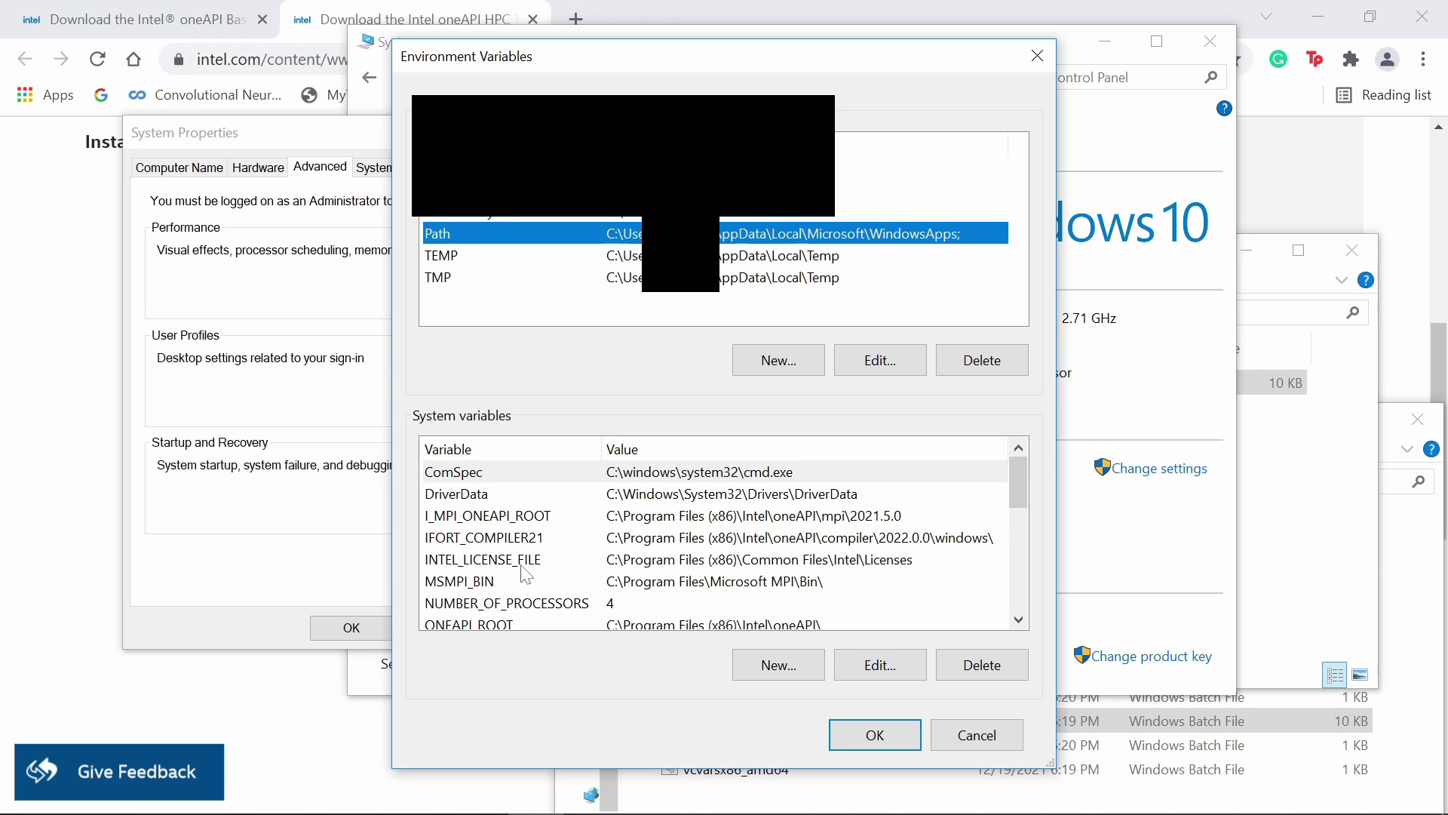
click(523, 540)
scroll(526, 561, down, 1)
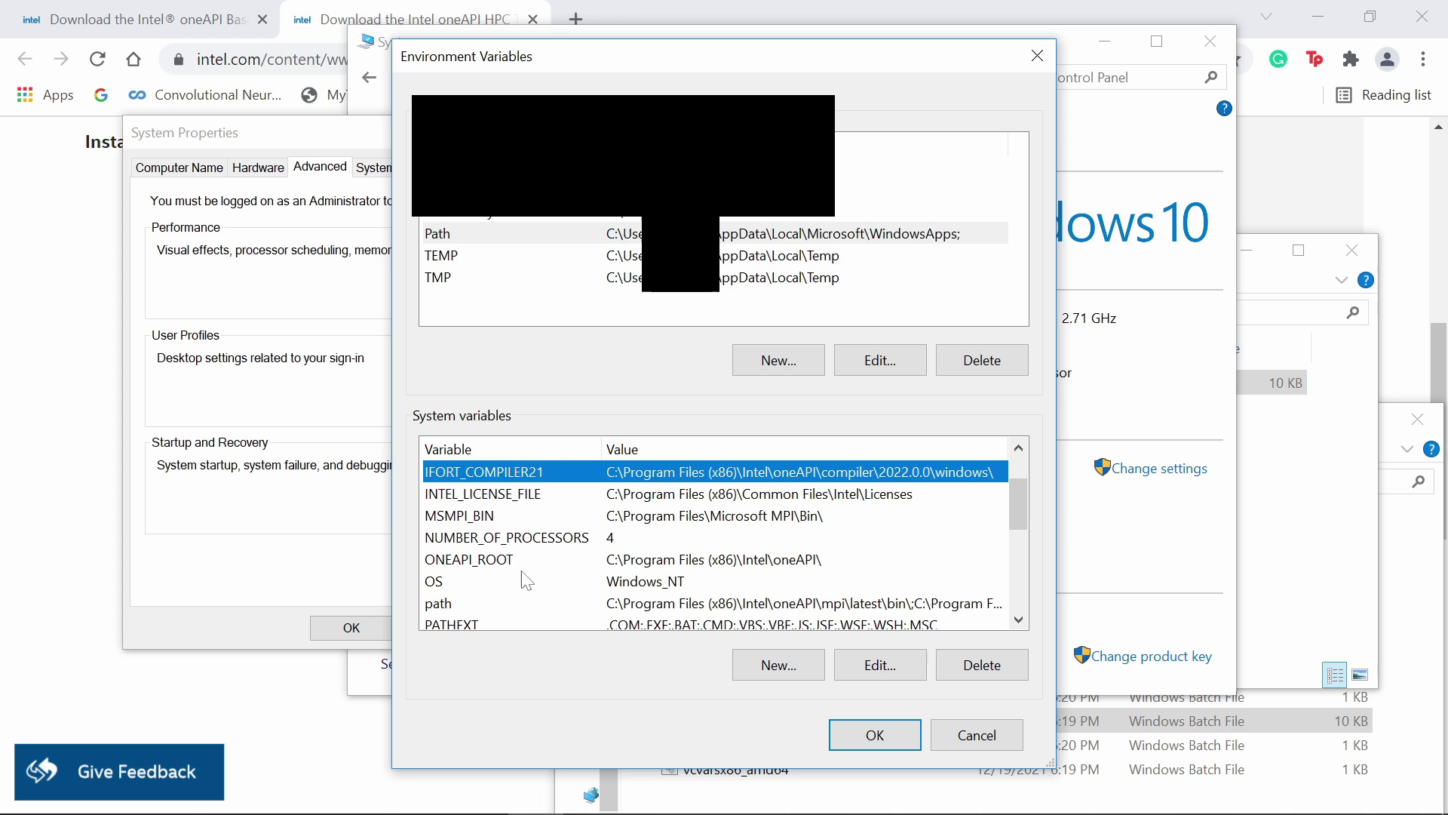
click(469, 601)
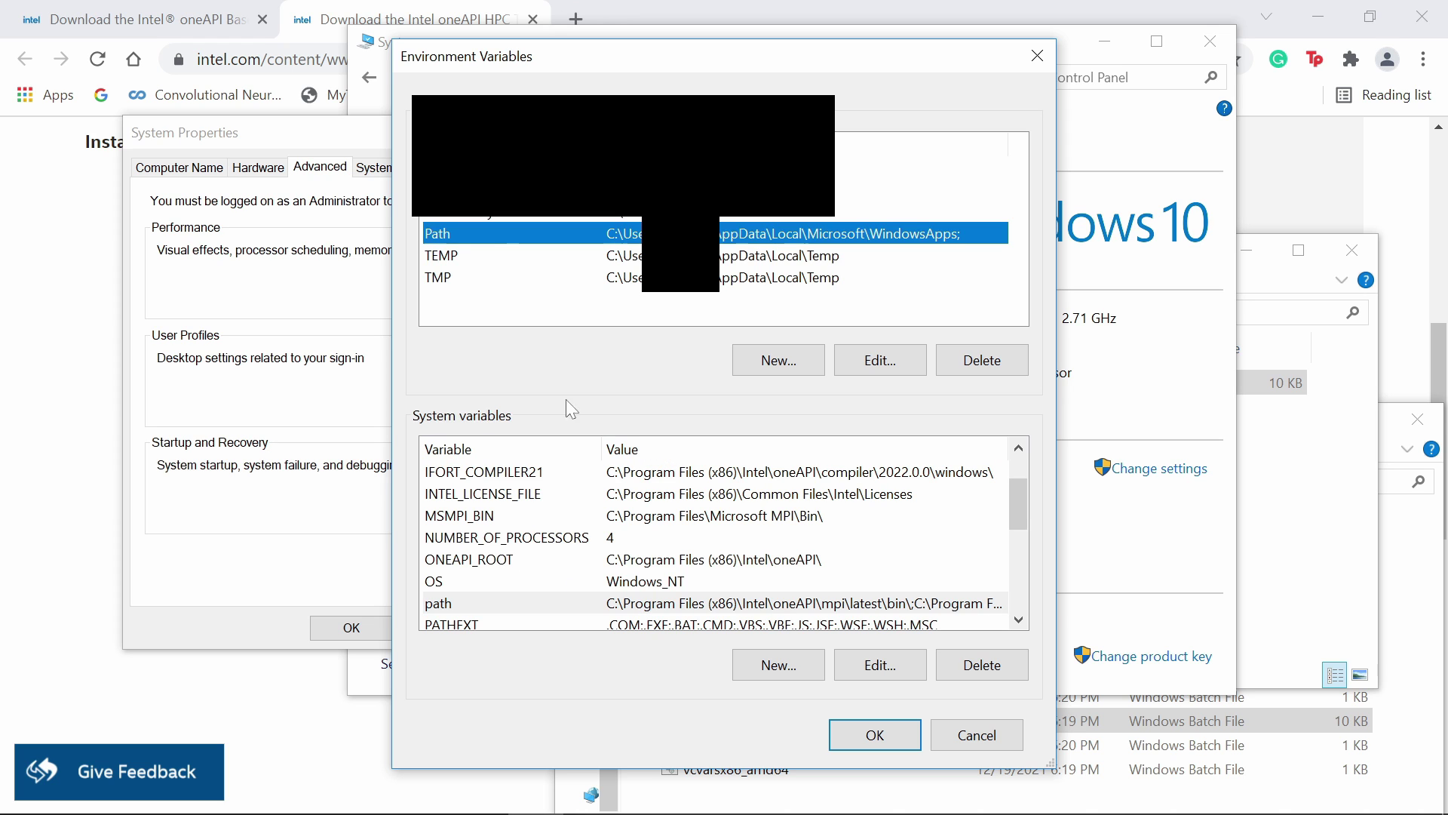
- Add the Visual Studio VC\Auxiliary\Build folder path as a new user Path entry
click(868, 370)
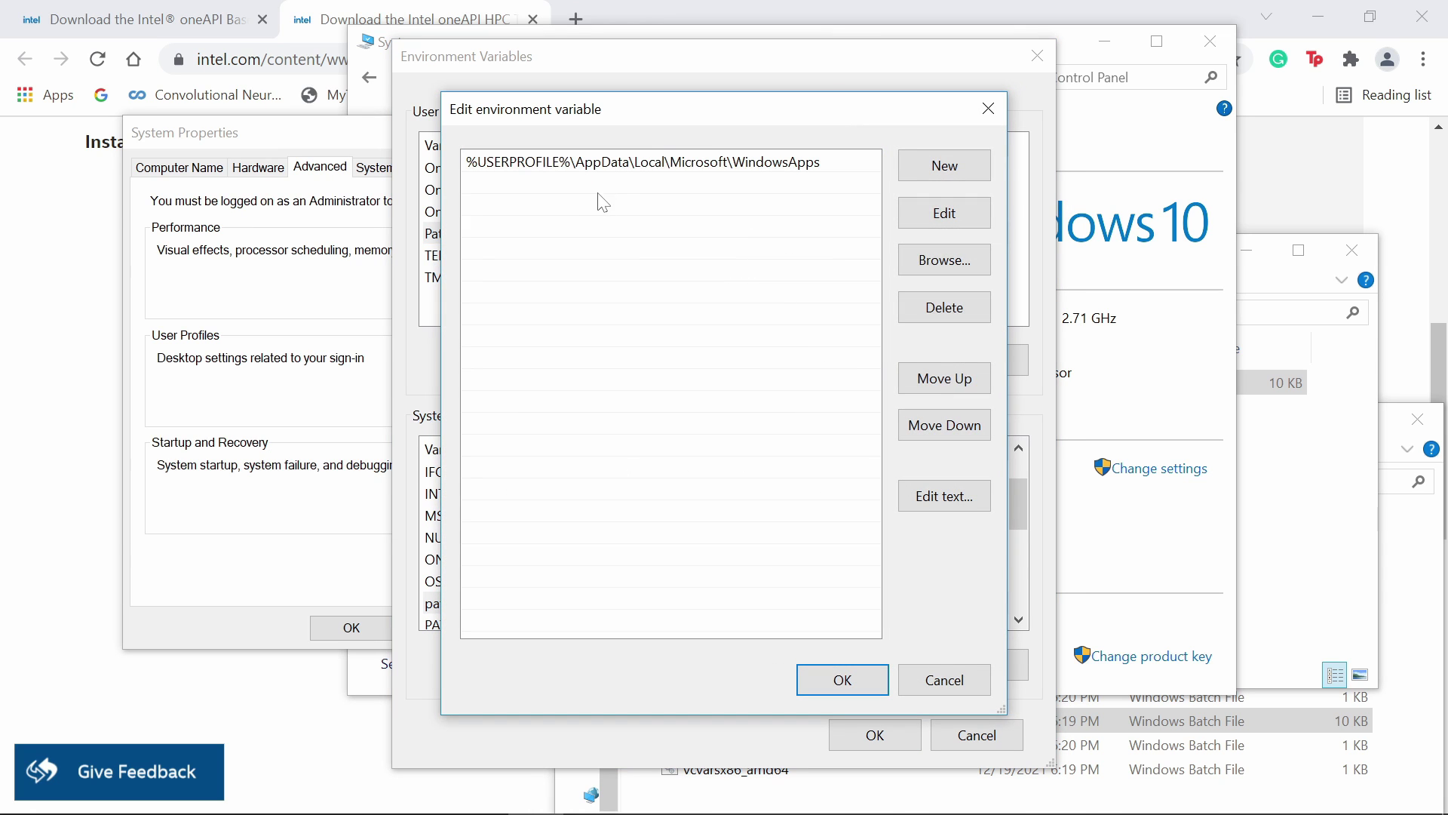
key(alt+Tab)
click(1071, 481)
key(ctrl+c)
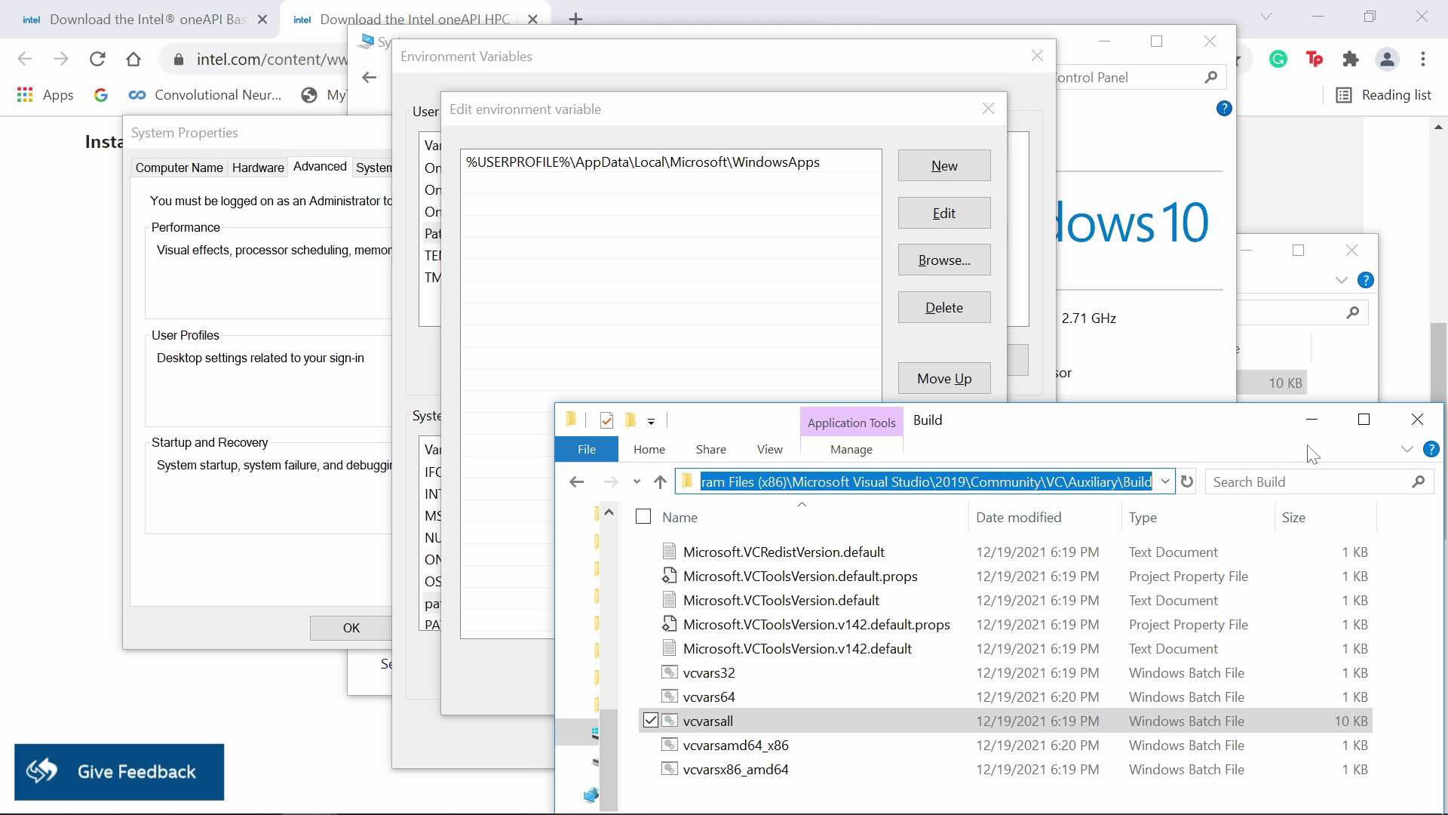
click(1312, 420)
click(929, 175)
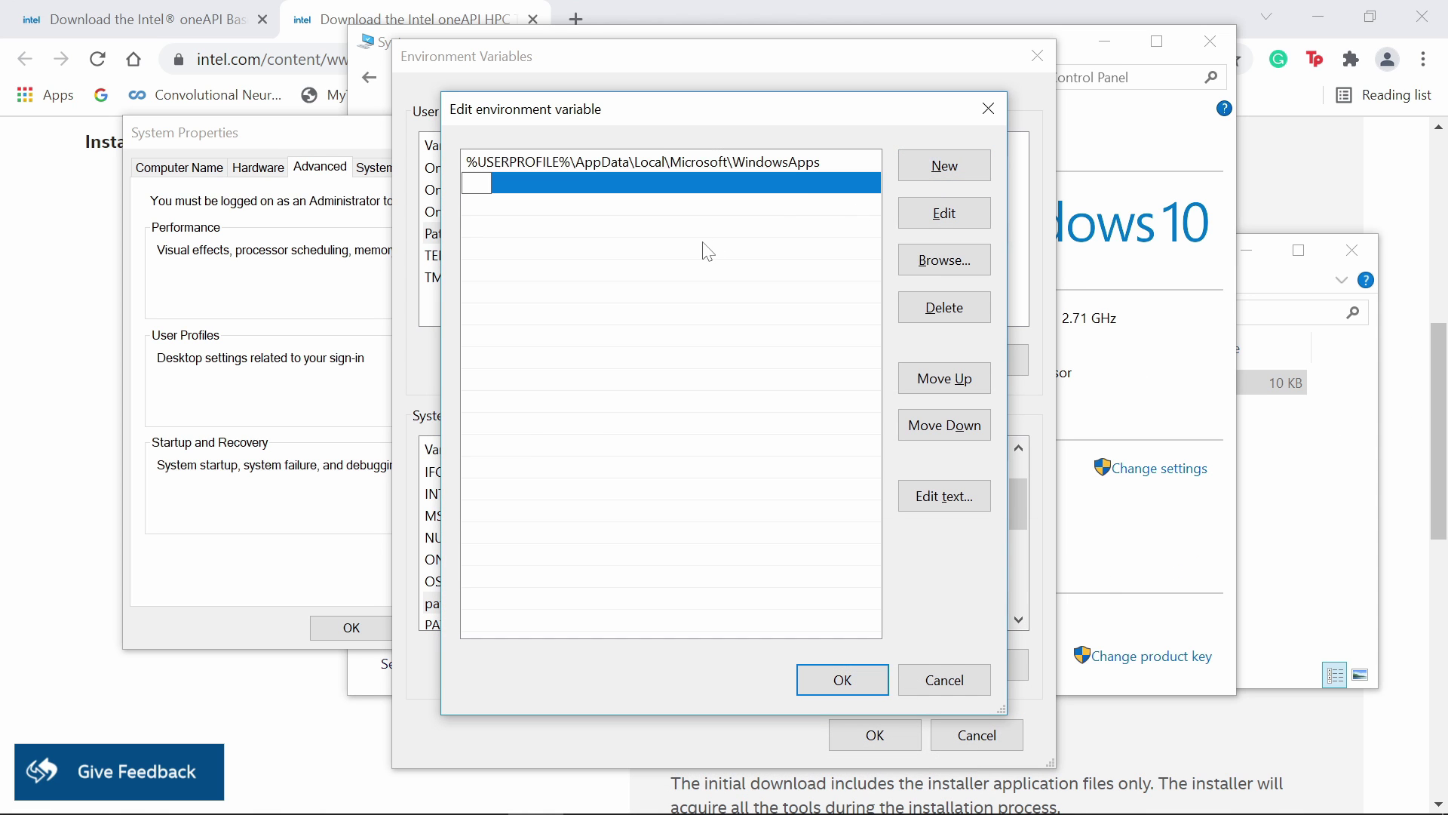
key(ctrl+v)
click(612, 212)
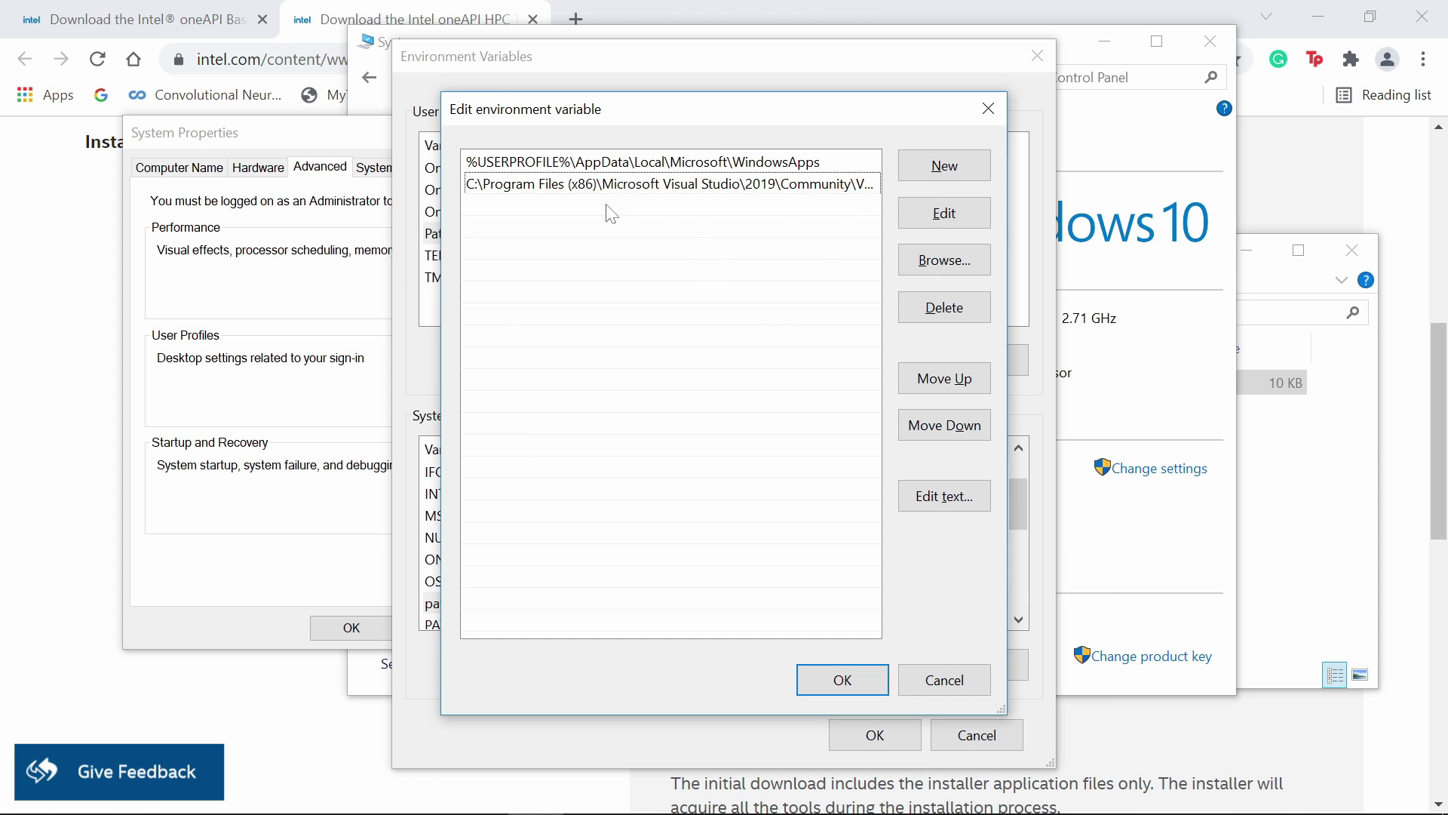
- Add the oneAPI compiler\2022.0.0\env path as another entry and confirm all dialogs with OK
key(alt+Tab)
click(971, 317)
key(ctrl+c)
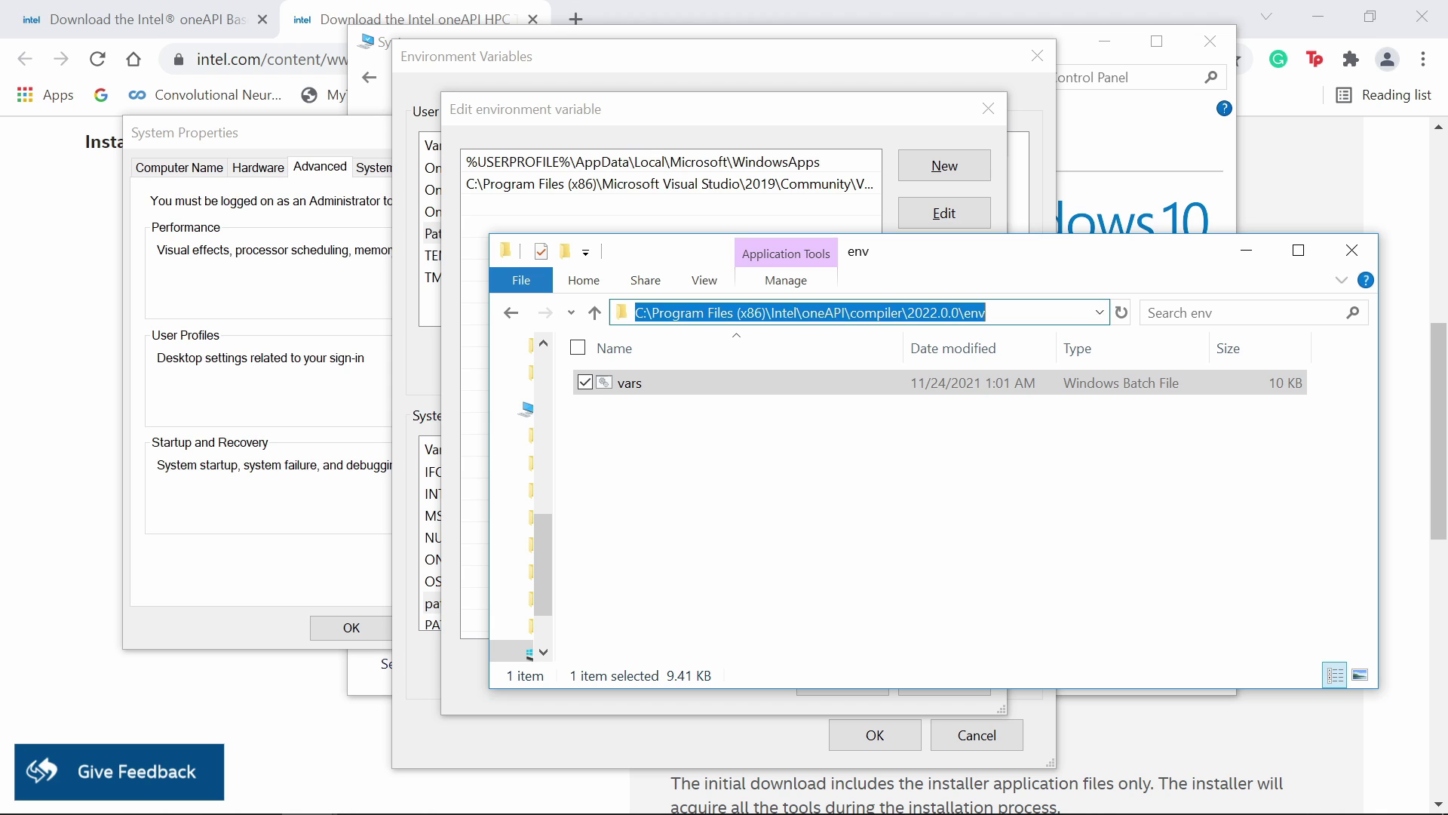
click(1247, 250)
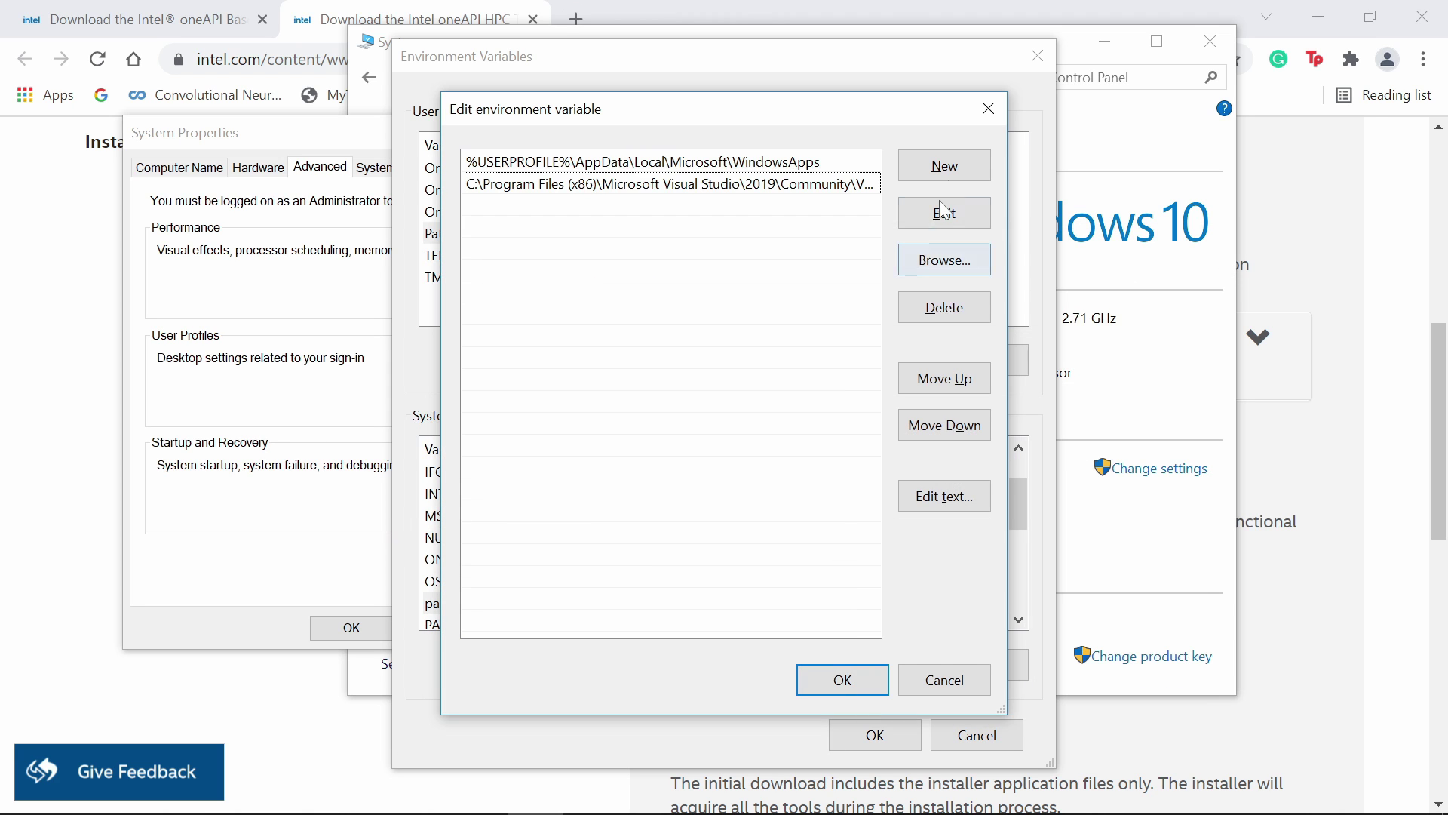
click(952, 181)
key(ctrl+v)
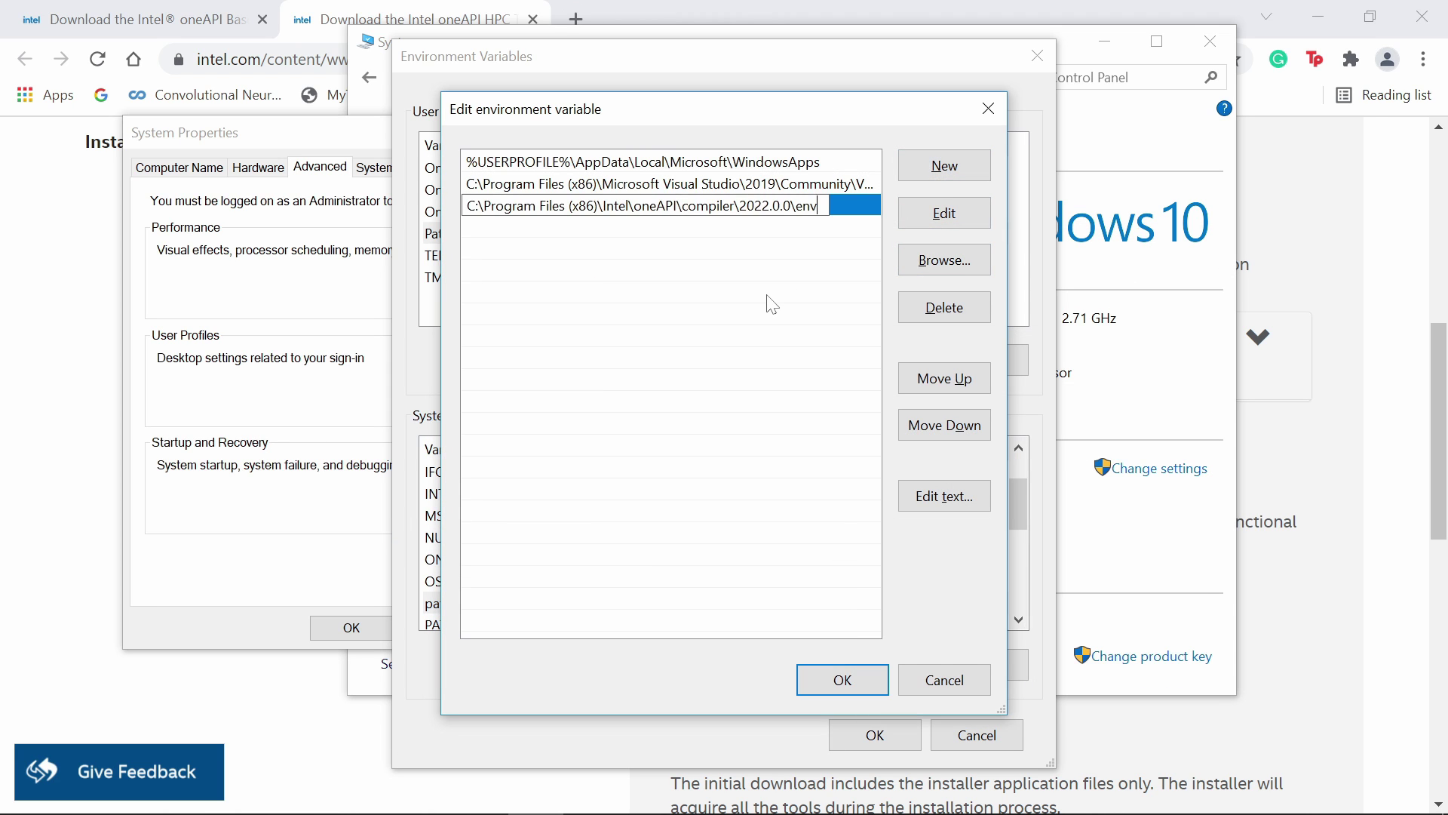
click(868, 682)
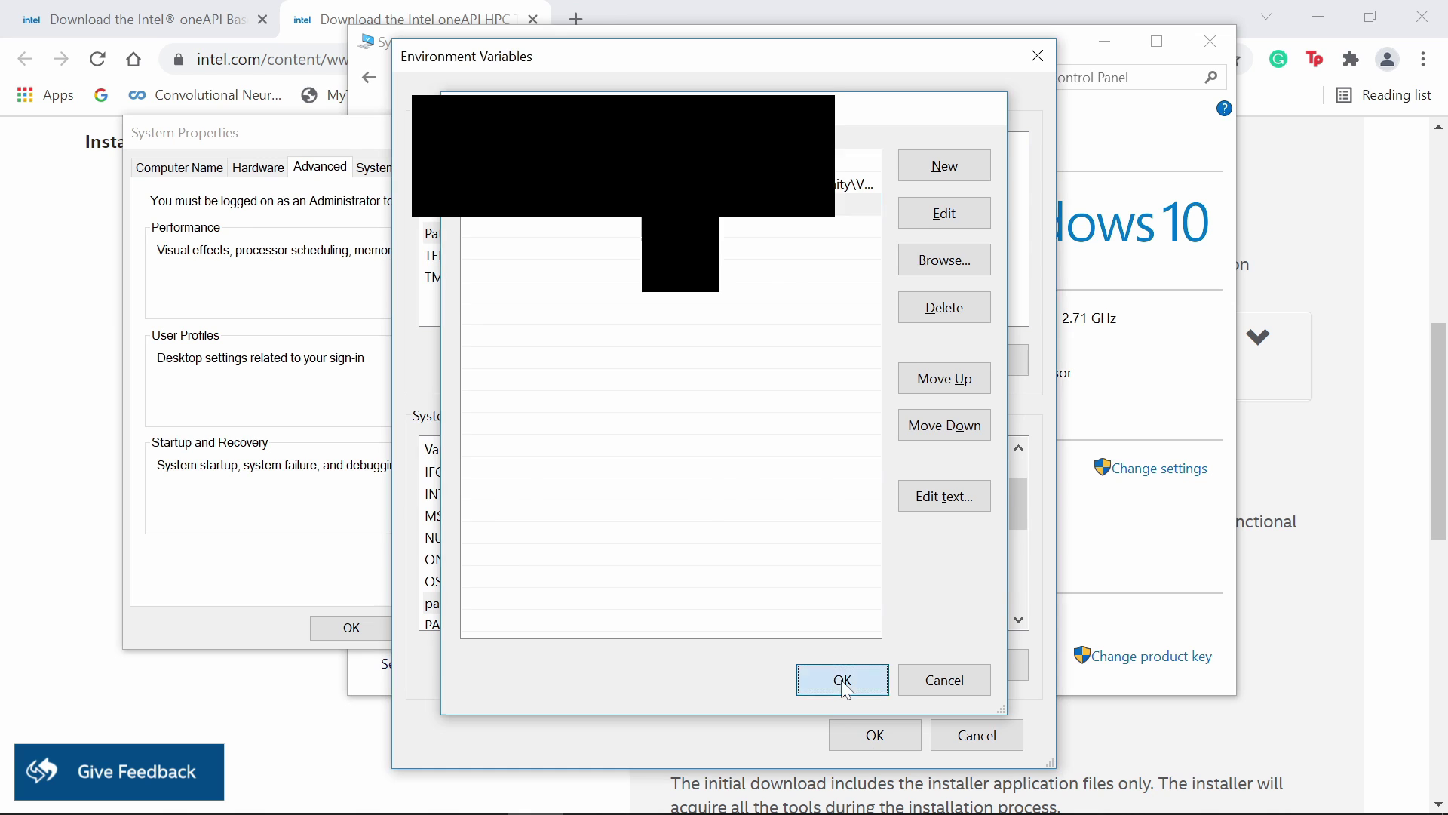
click(870, 745)
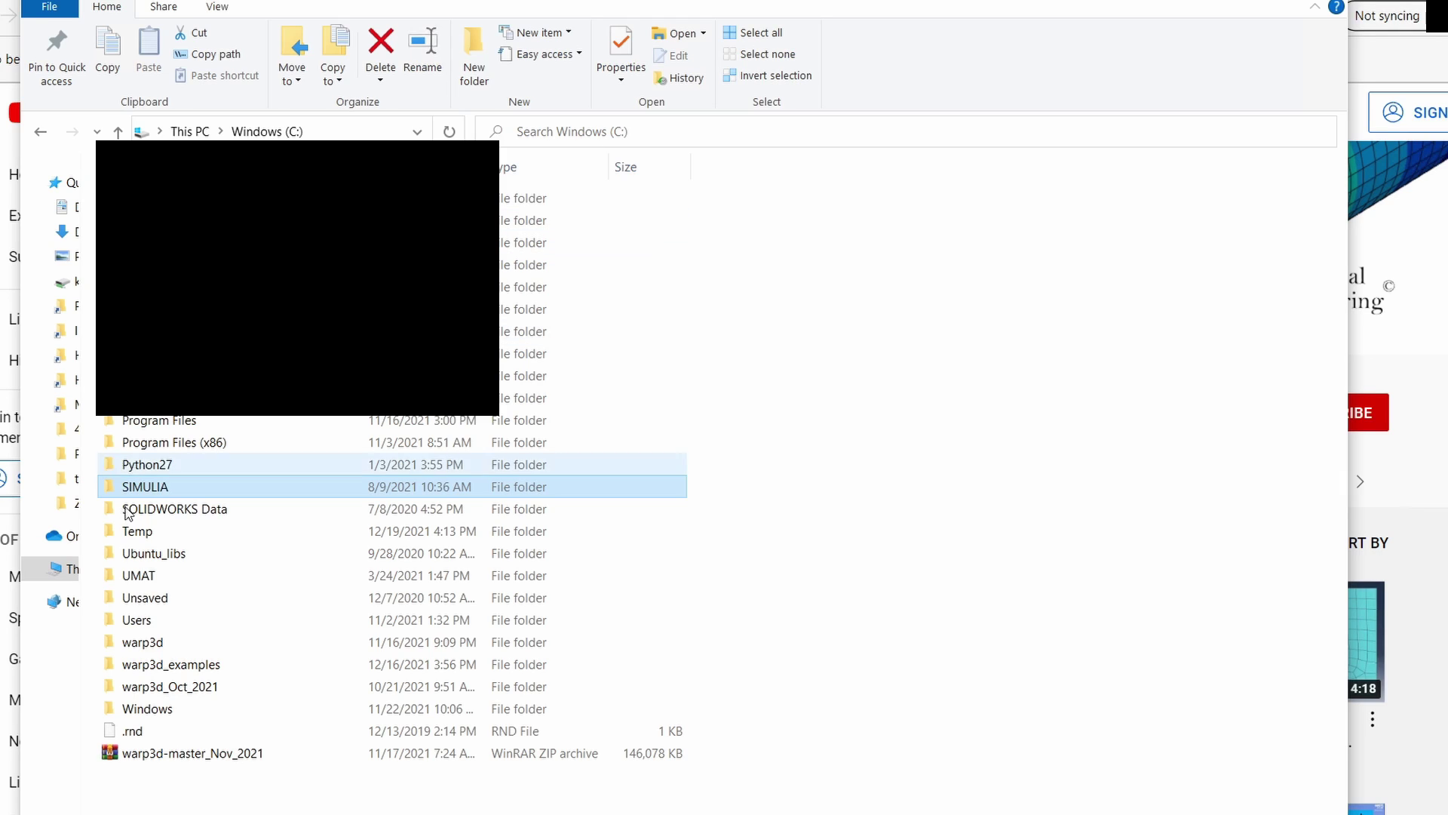
- Open abq2021.bat from C:\SIMULIA\Commands in Notepad++
double_click(145, 486)
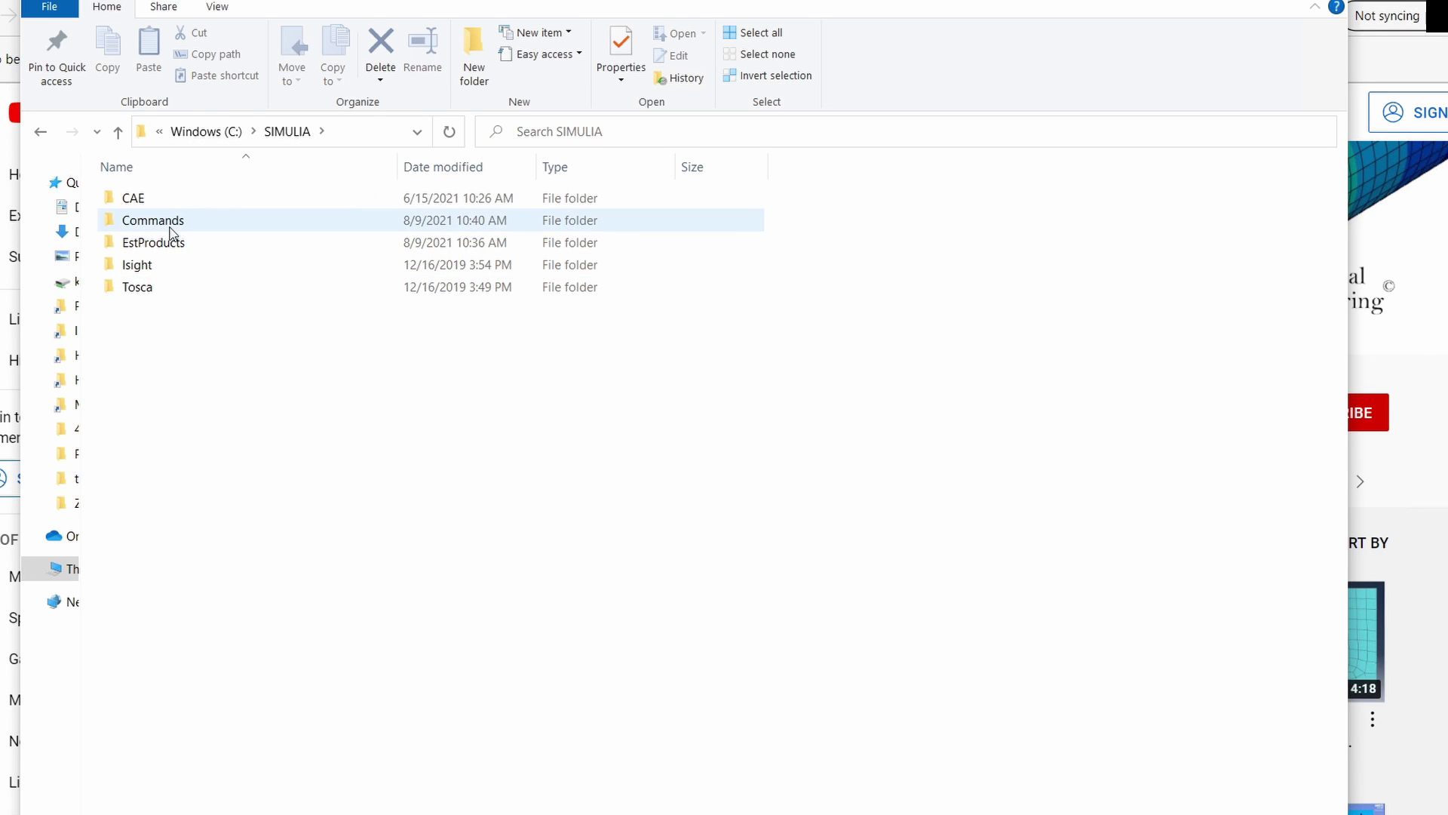
double_click(170, 235)
click(148, 292)
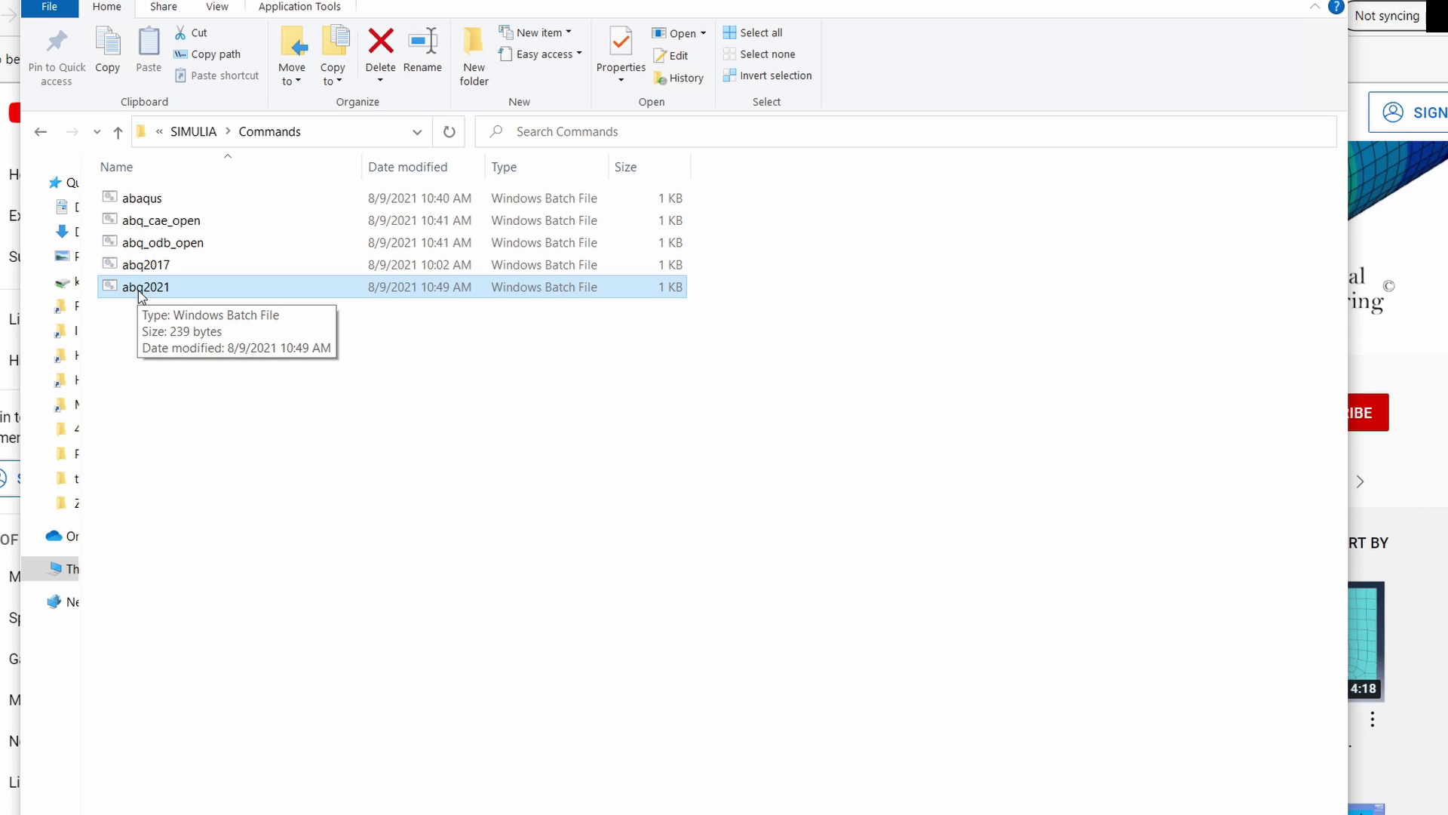
right_click(140, 295)
click(121, 355)
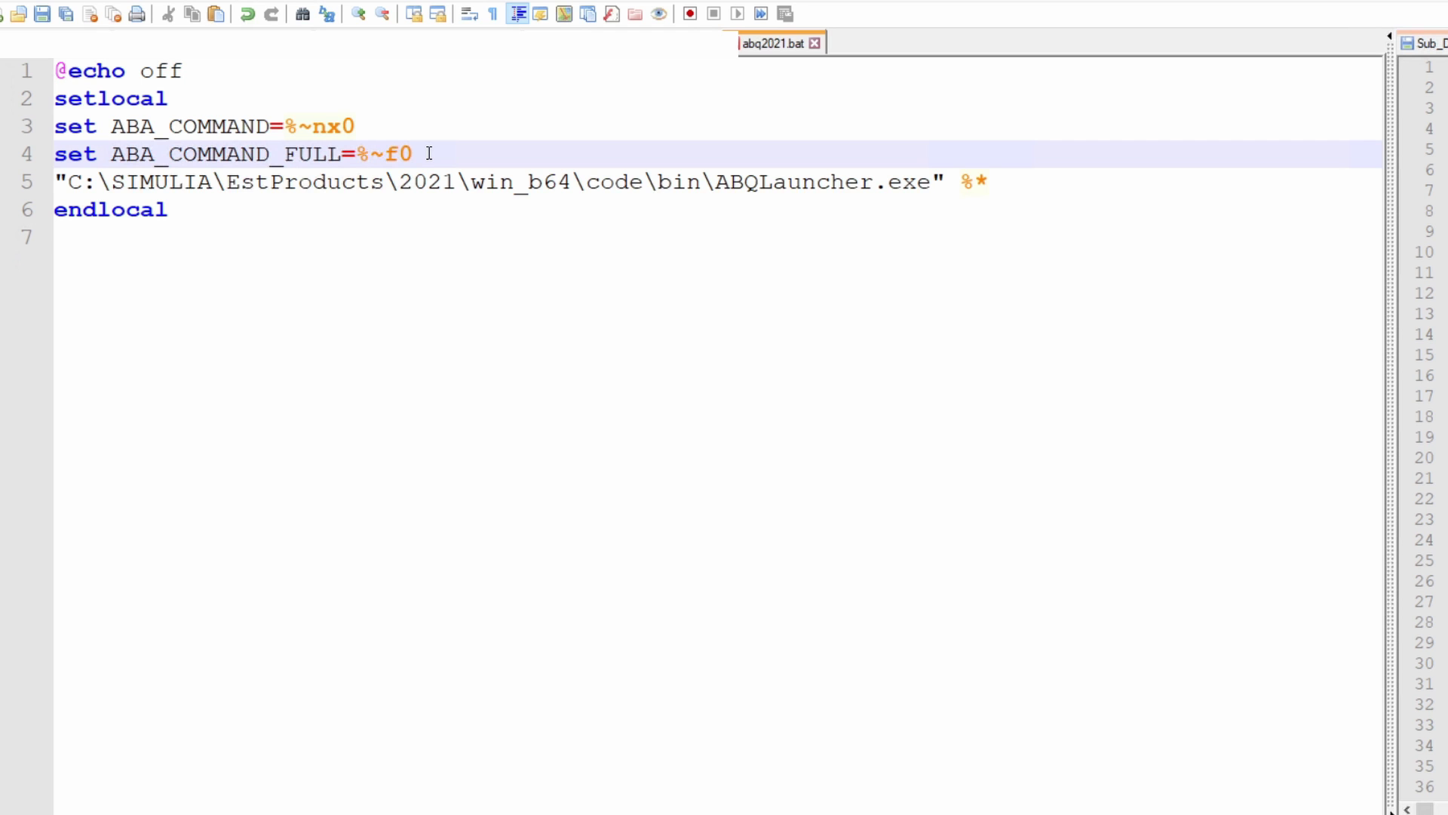
key(Return)
text(@call "C:\Program Files (x86)\Intel\oneAPI\compiler\2021.3.0\env\vars.bat" intel64 vs2019)
drag(167, 237, 1345, 182)
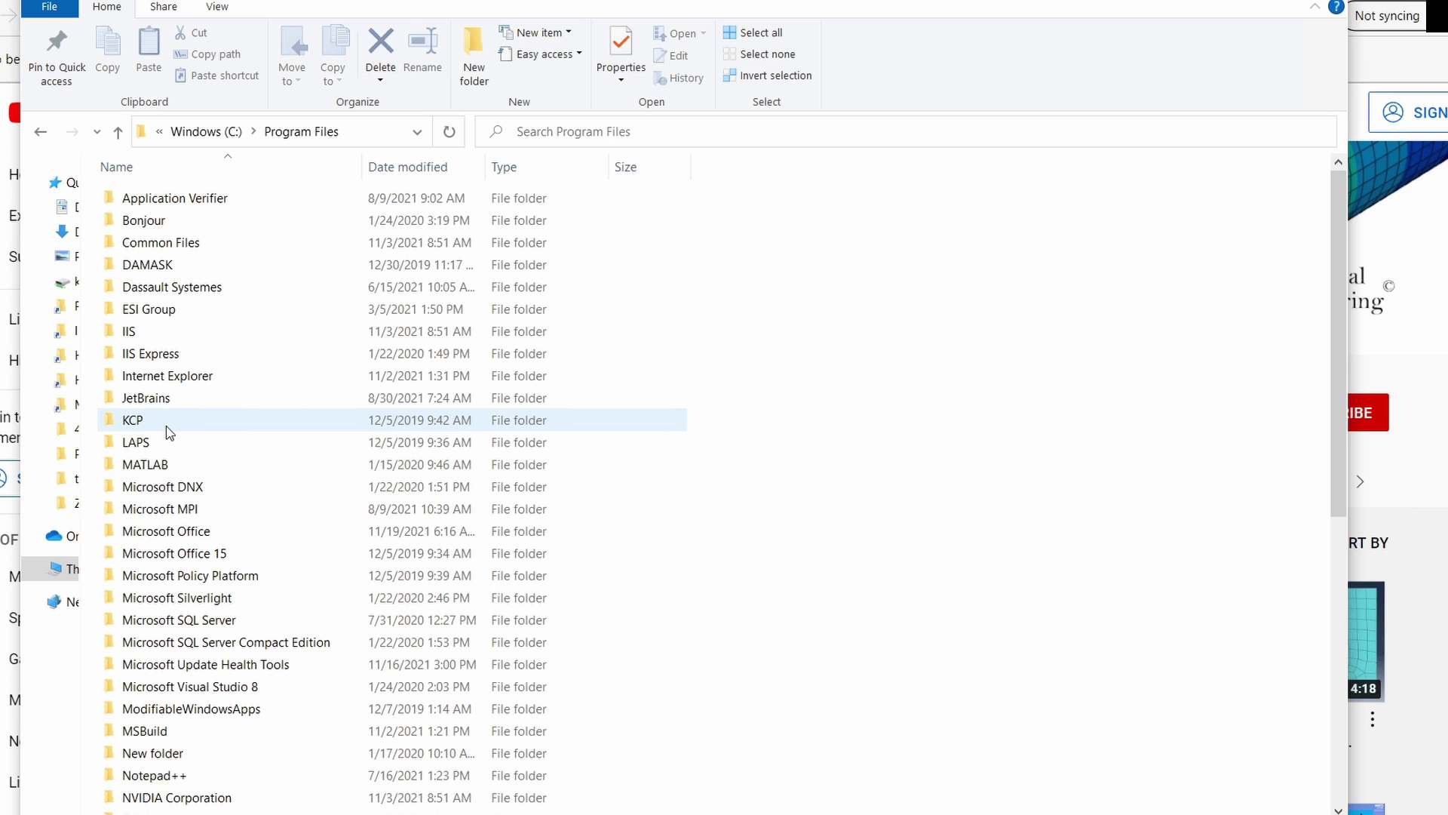
- Open abaqus_v6 from Dassault Systemes\SimulationServices\V6R2017x\win_b64\SMA\site in Notepad
click(194, 294)
double_click(194, 294)
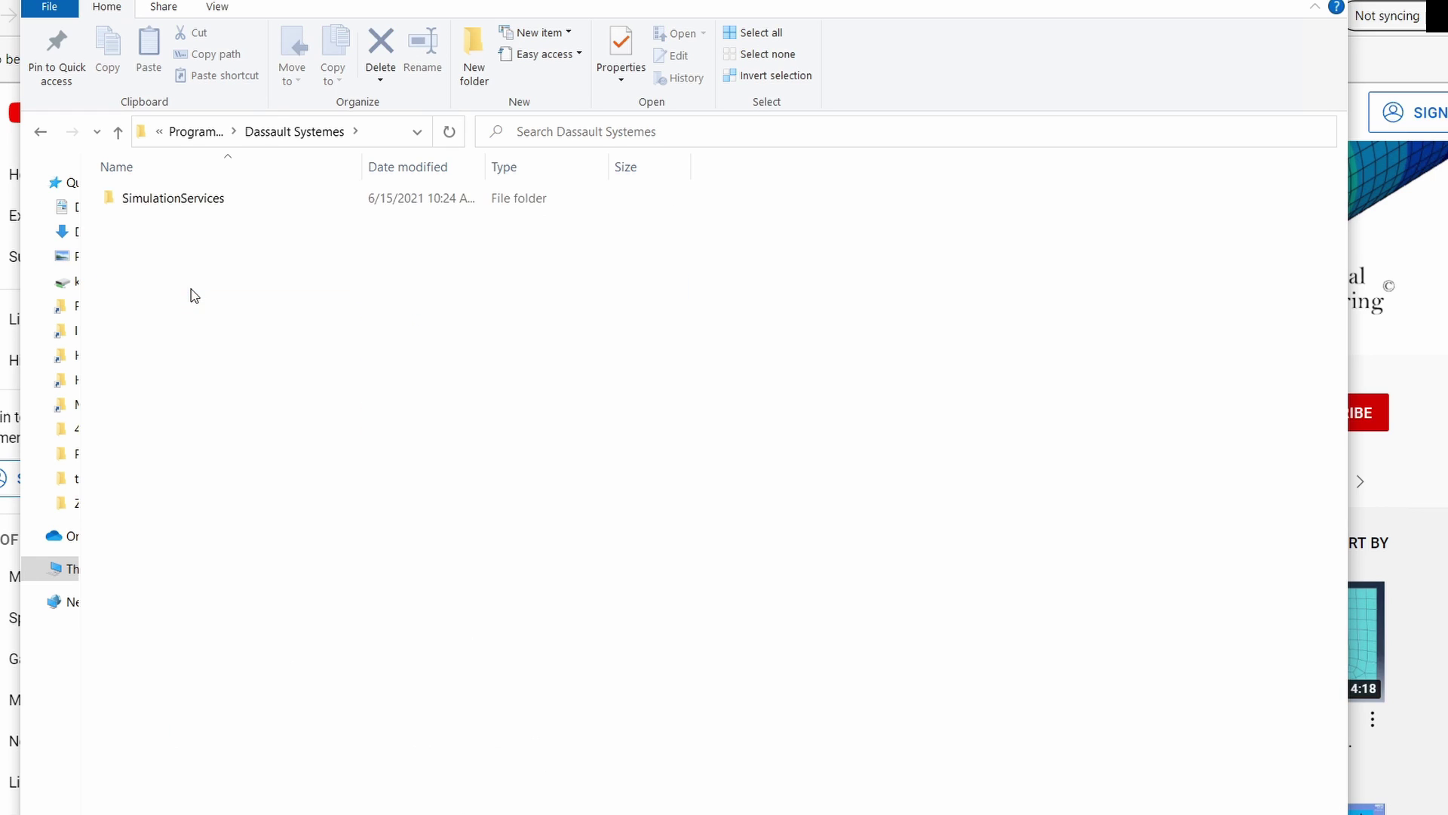
double_click(169, 205)
click(170, 209)
double_click(171, 208)
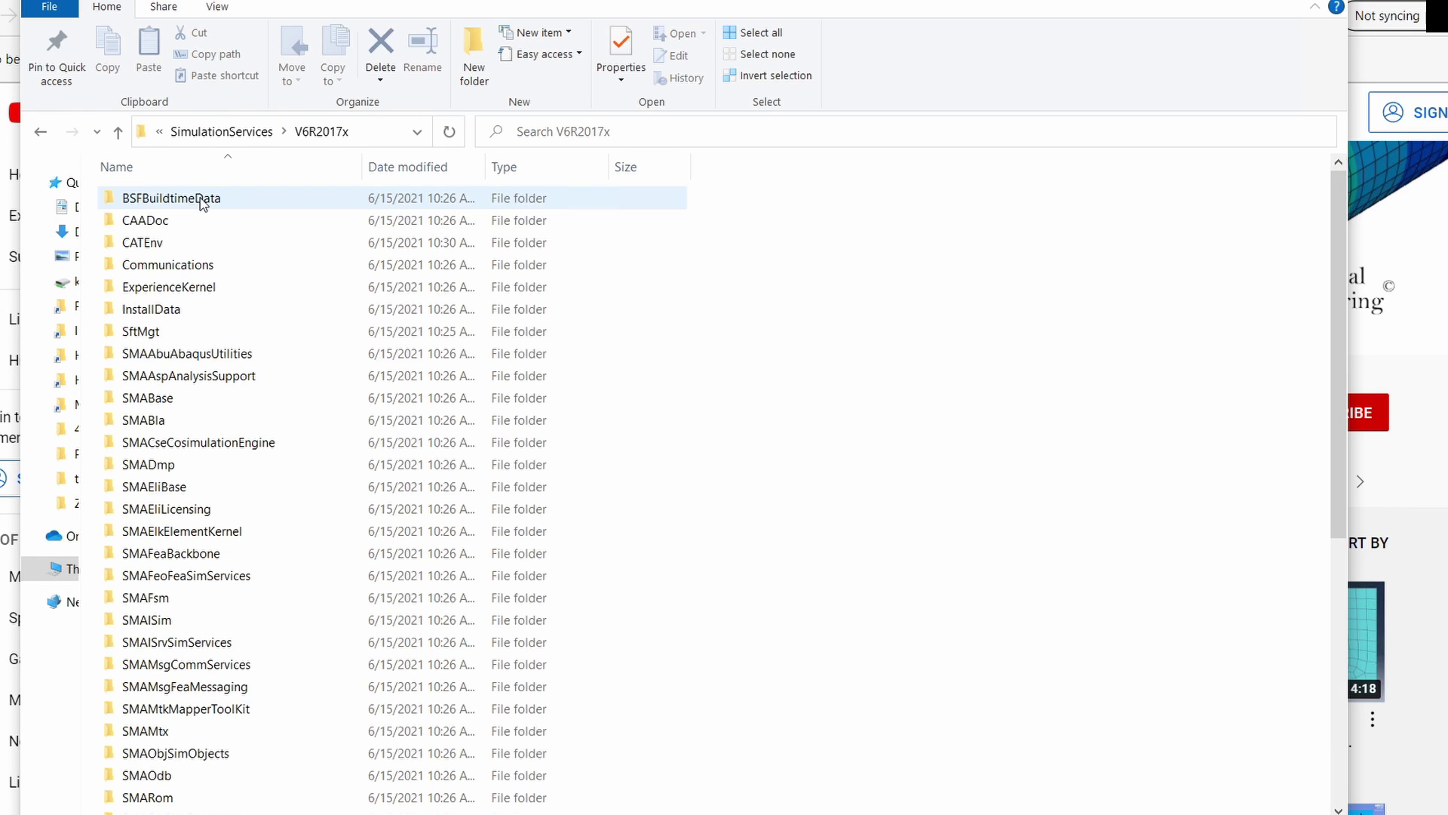
scroll(310, 469, down, 5)
scroll(296, 494, down, 2)
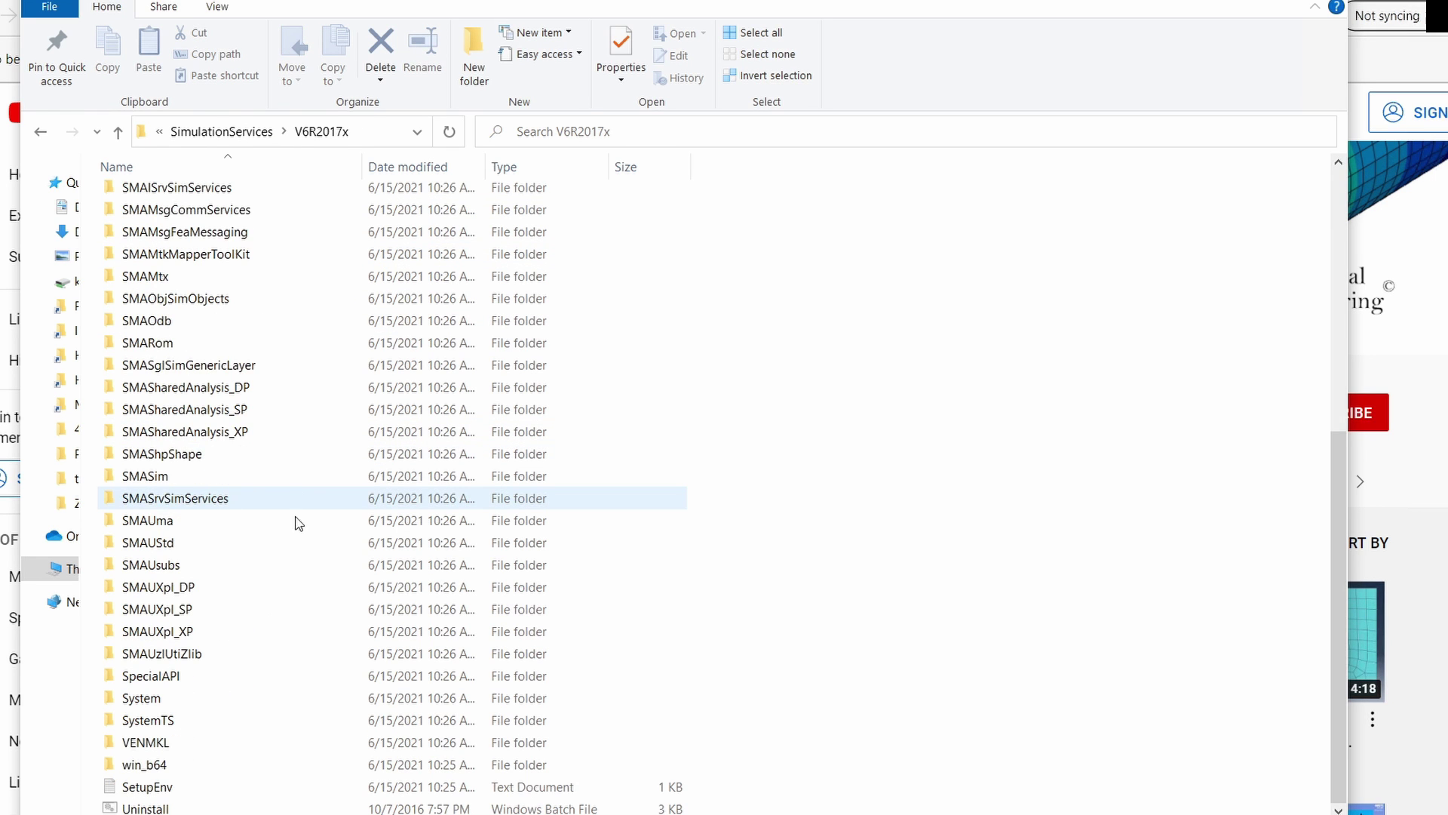
double_click(155, 763)
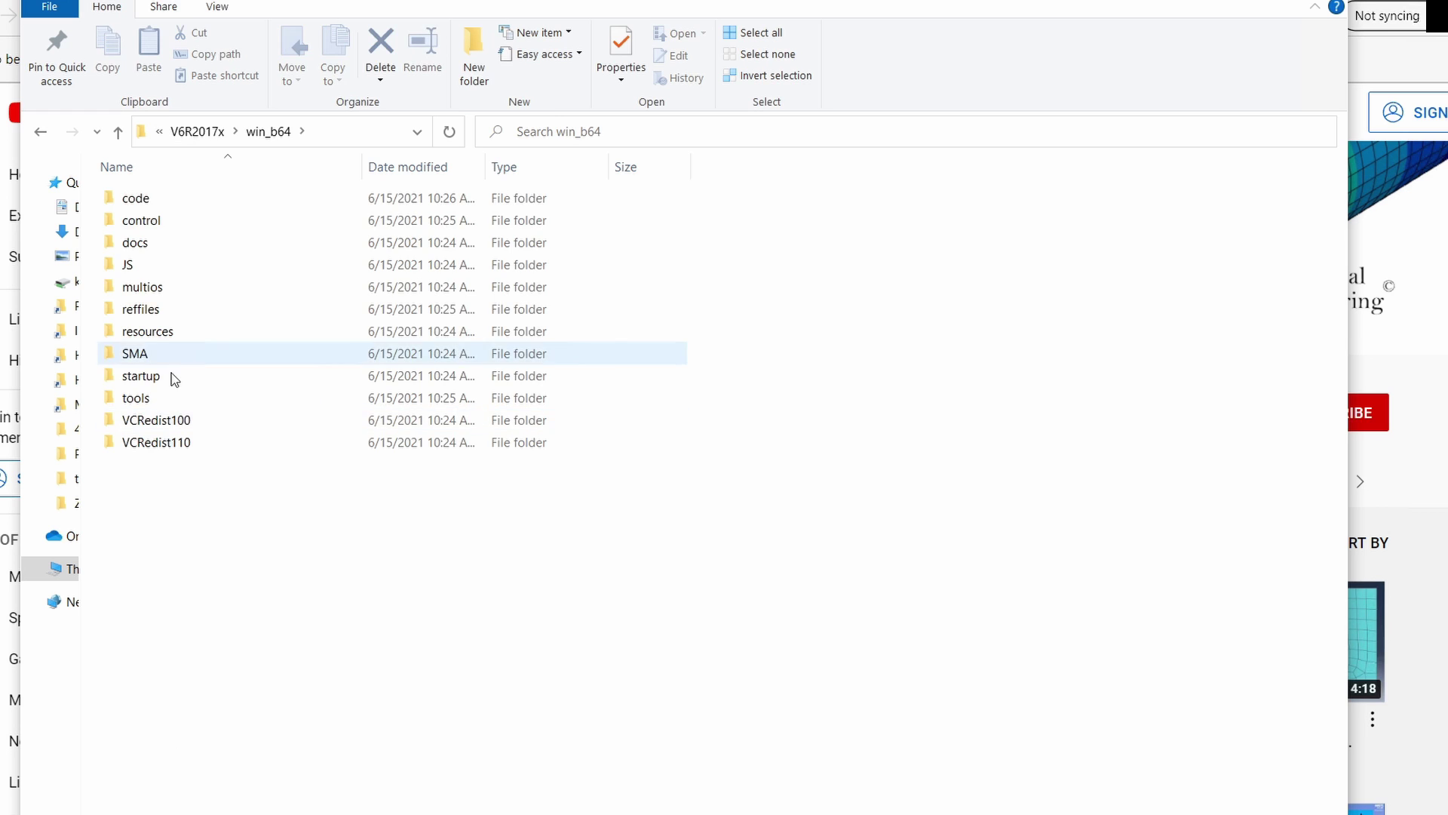
double_click(168, 355)
double_click(163, 246)
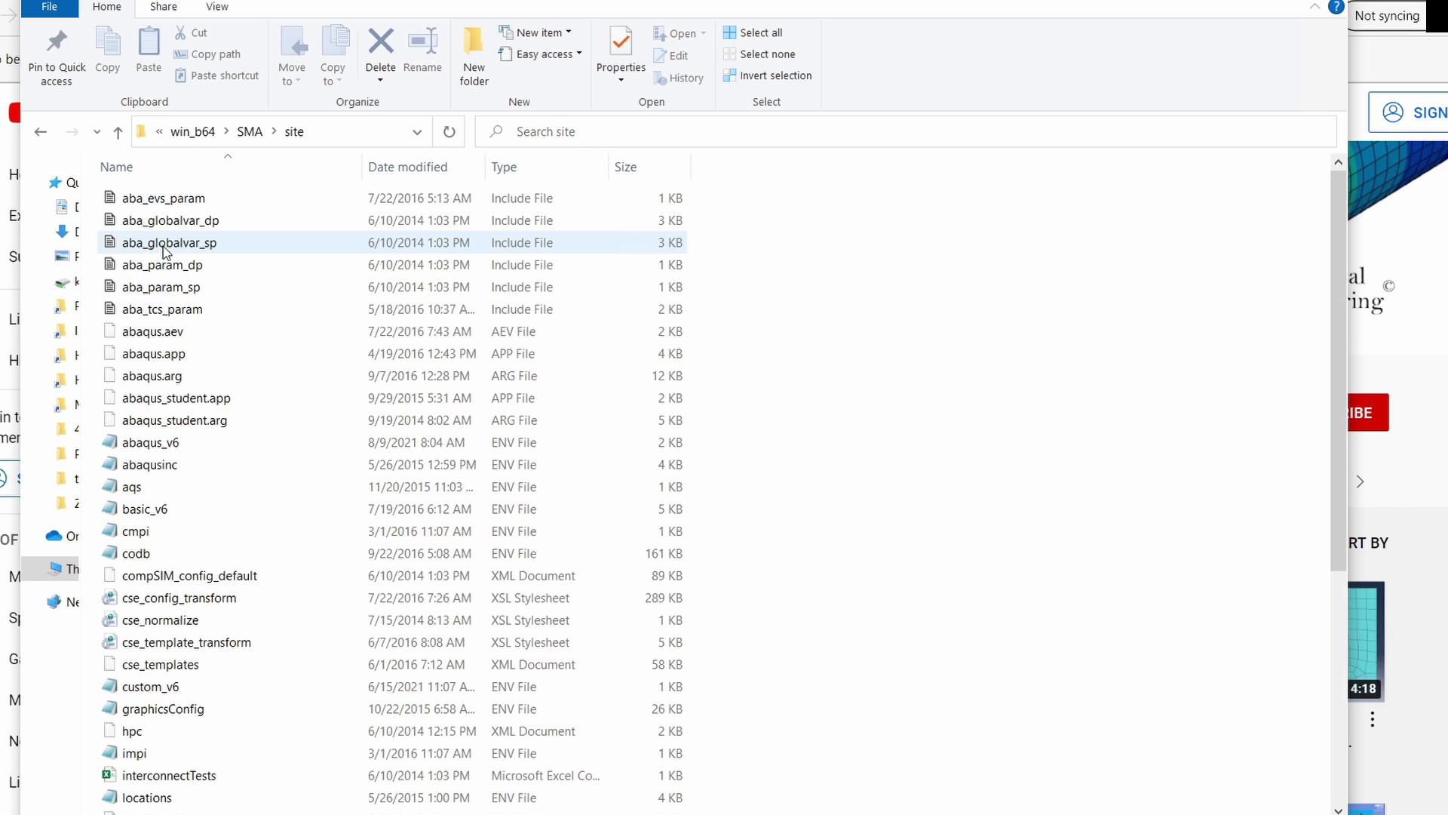
click(142, 446)
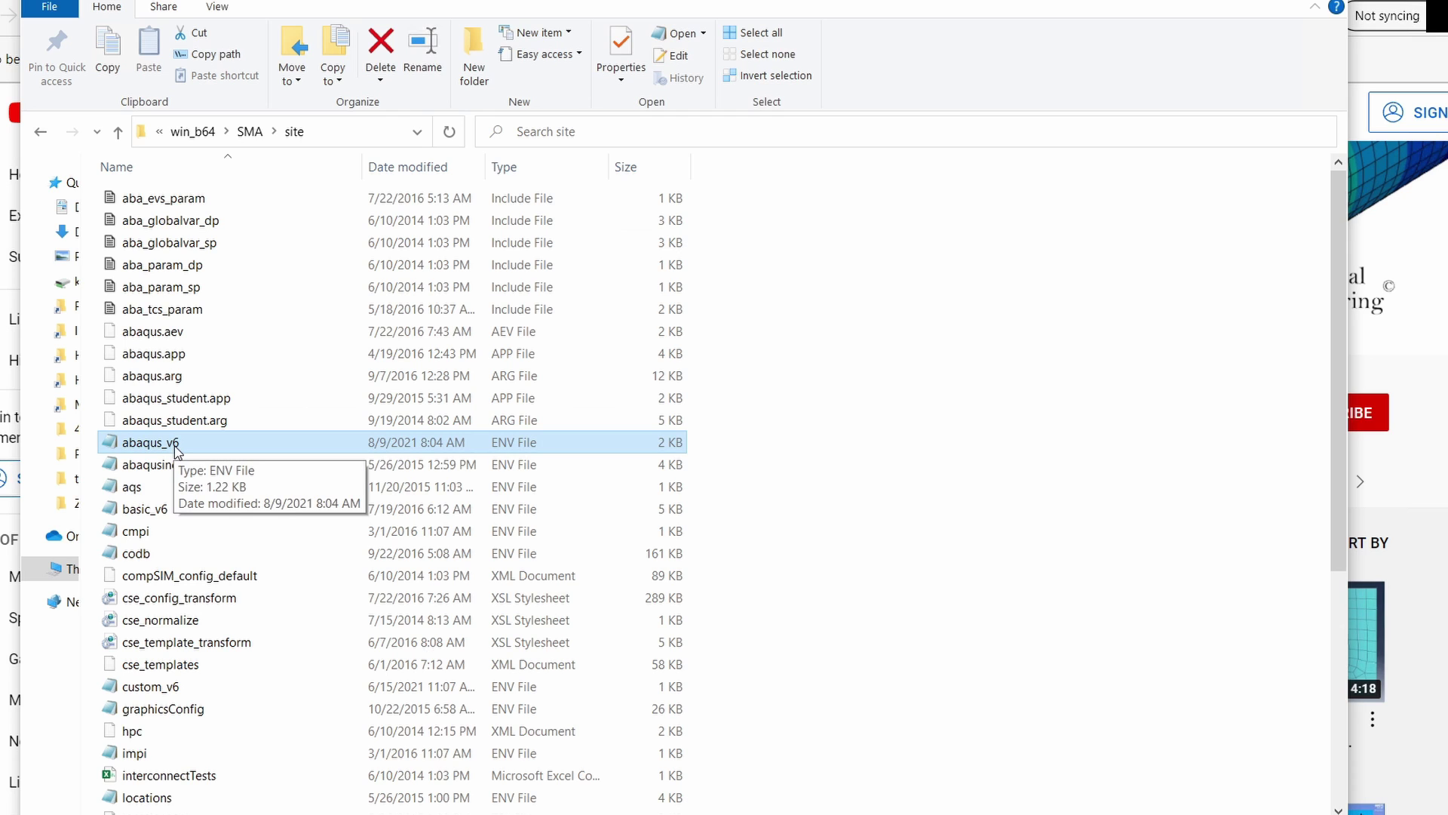
double_click(176, 447)
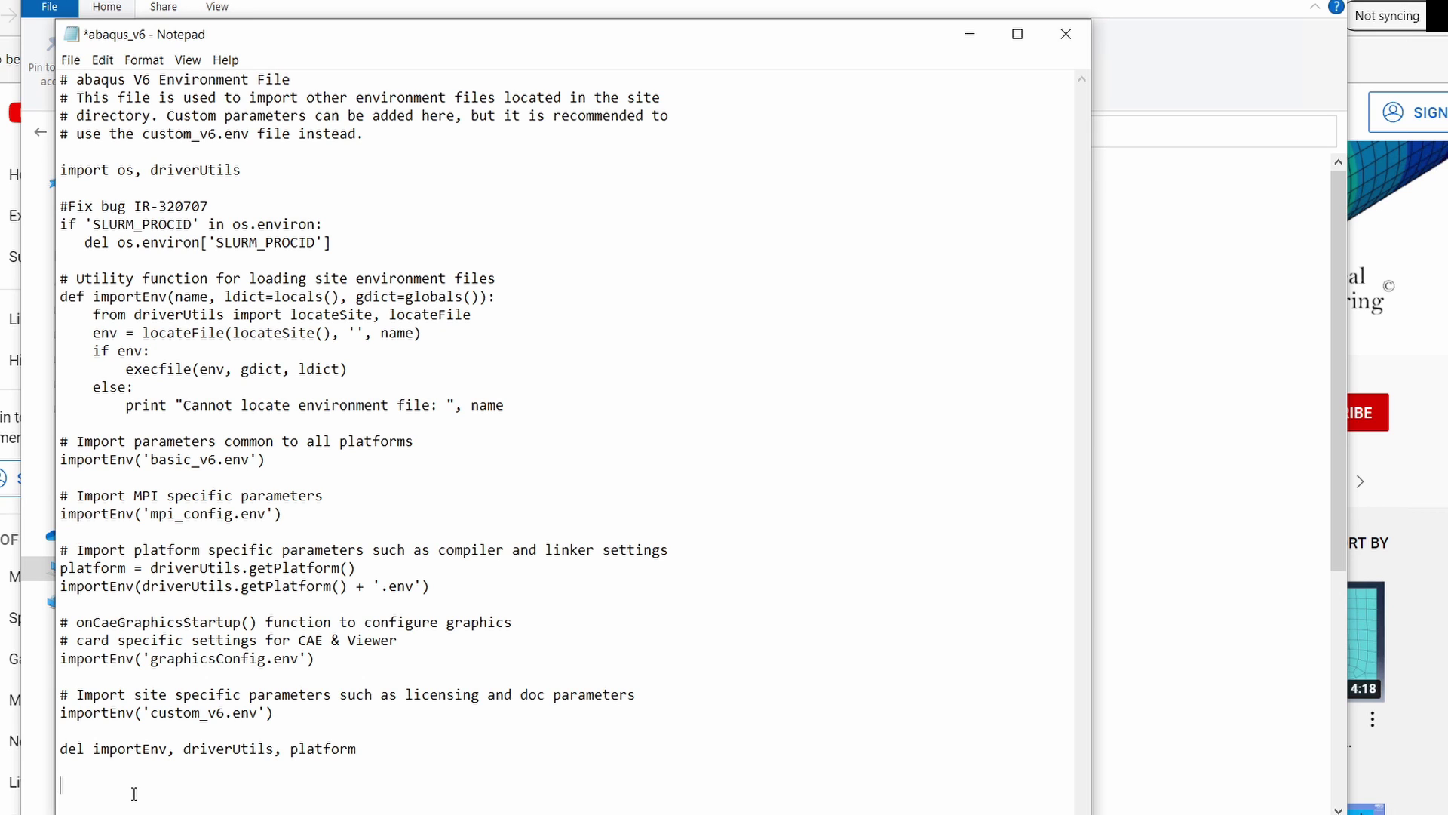
- Add the compile_fortran += ['/names:lowercase',] line to the end of abaqus_v6.env and save it
text(compile_fortran += ['/names:lowercase',])
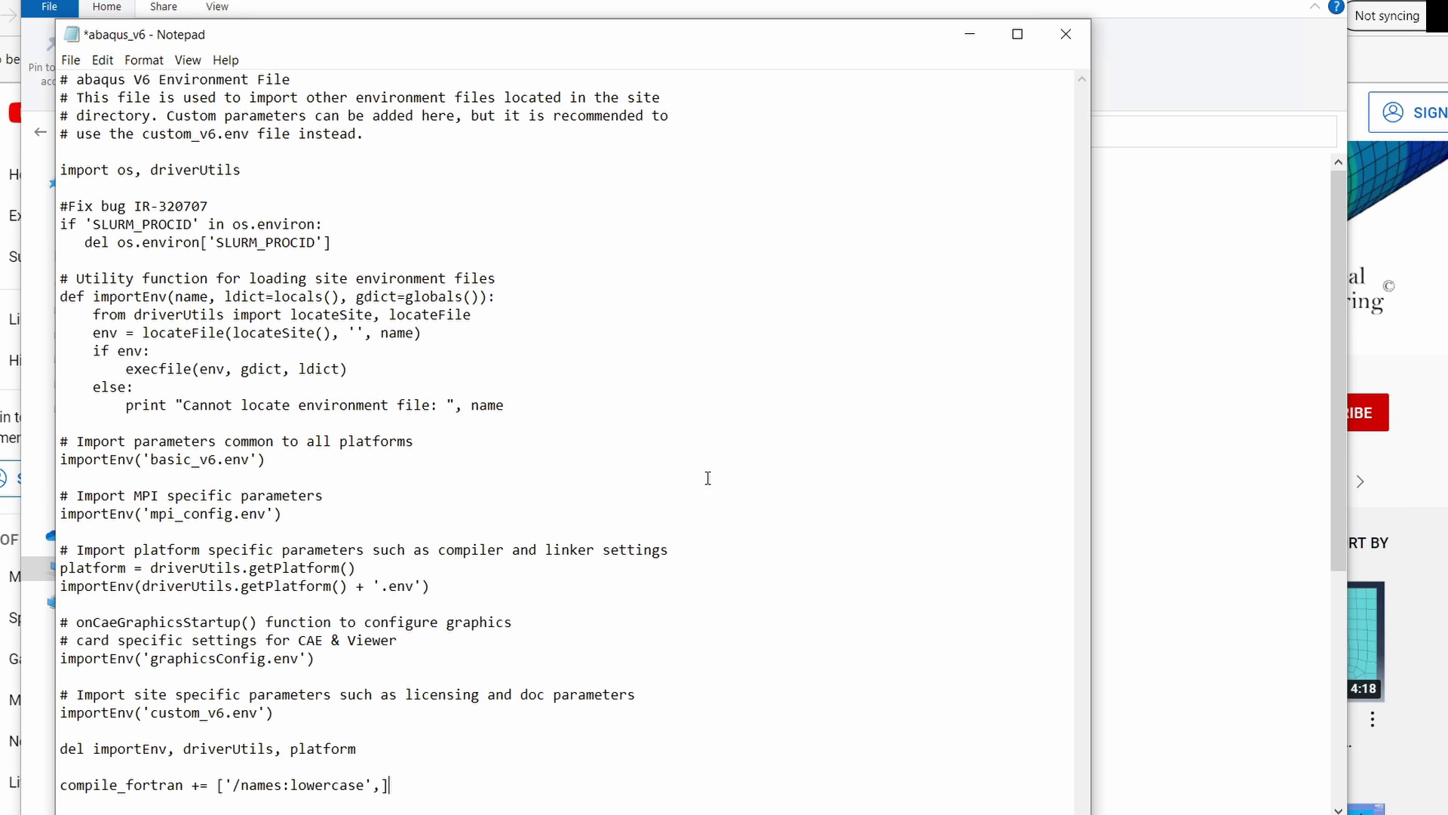
click(1066, 34)
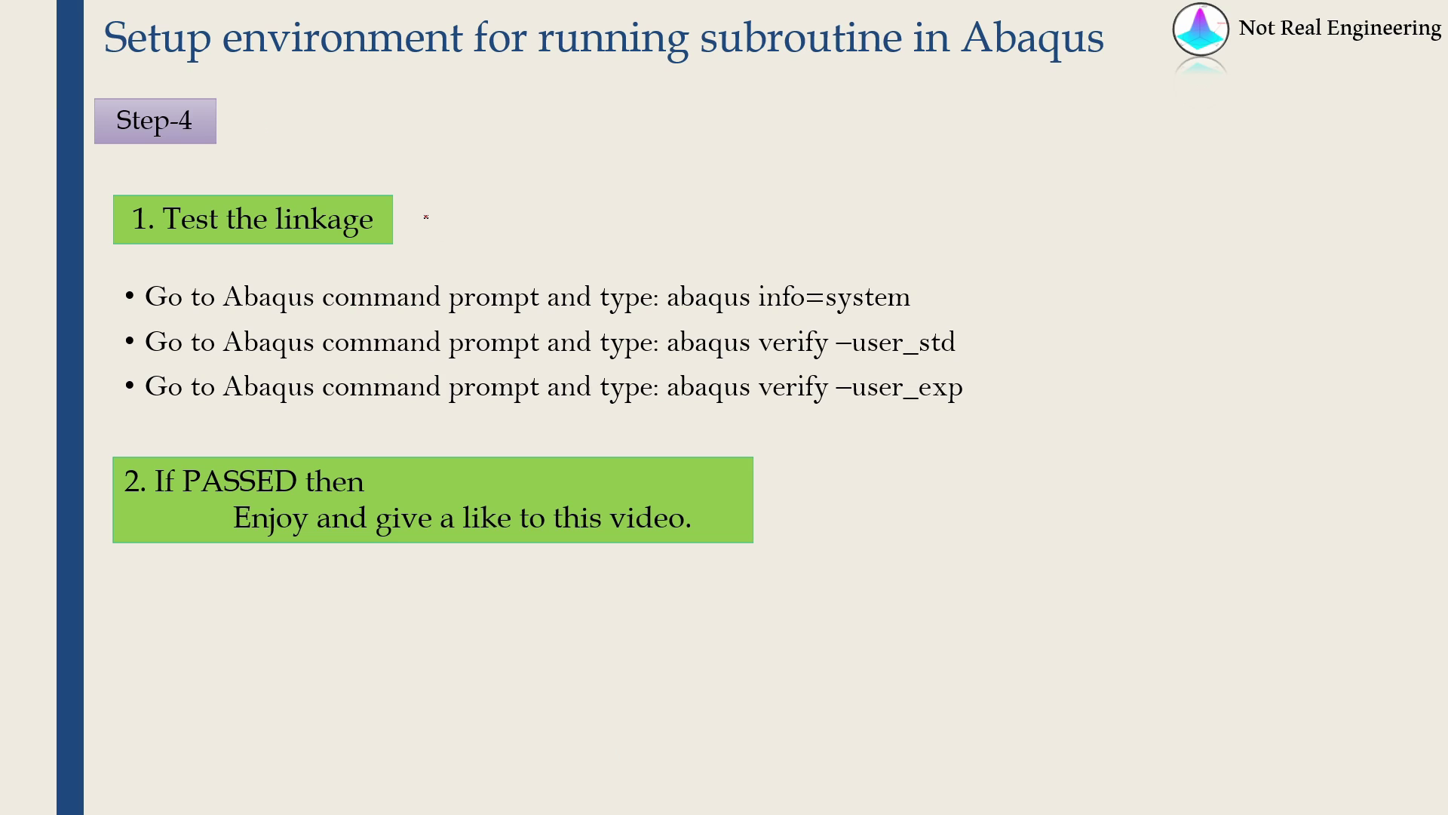
- Put a red check mark beside 'Test the linkage' and underline 'Abaqus command prompt'
drag(427, 218, 506, 201)
drag(240, 317, 470, 316)
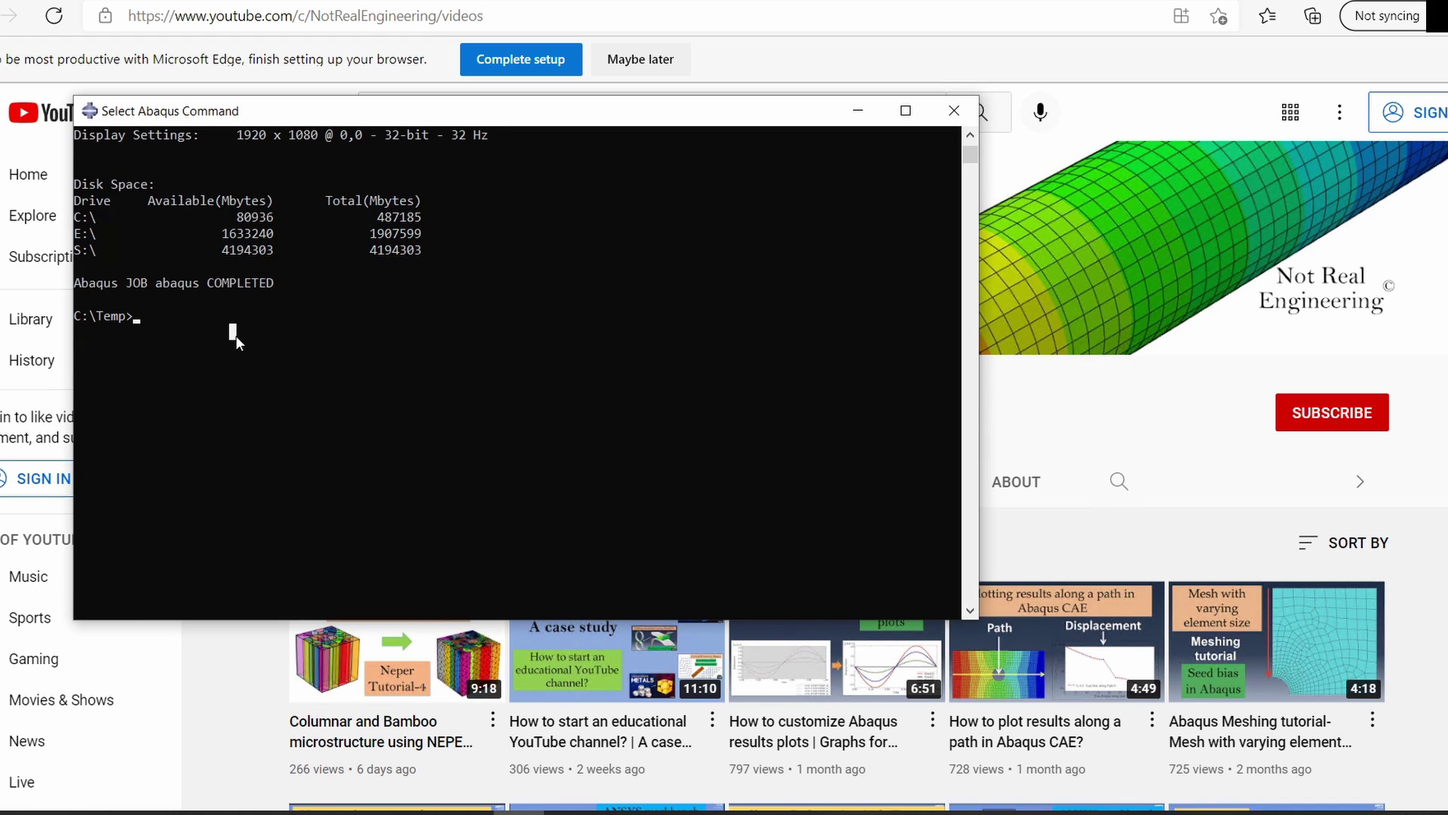
- Run abaqus verify -user_std to check the Standard user-subroutine linkage
text(abaqus)
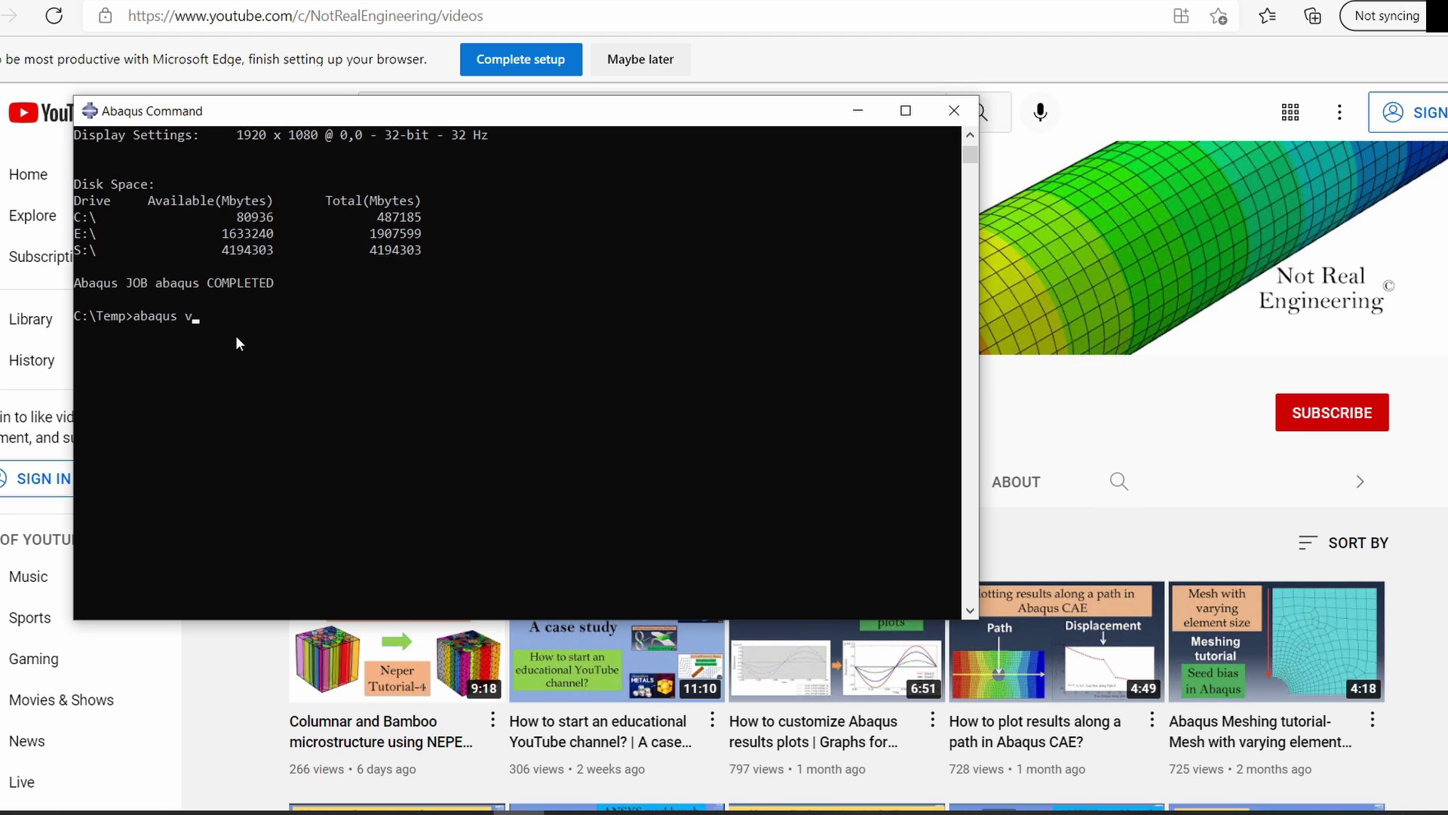
text( verify -user_std)
key(Return)
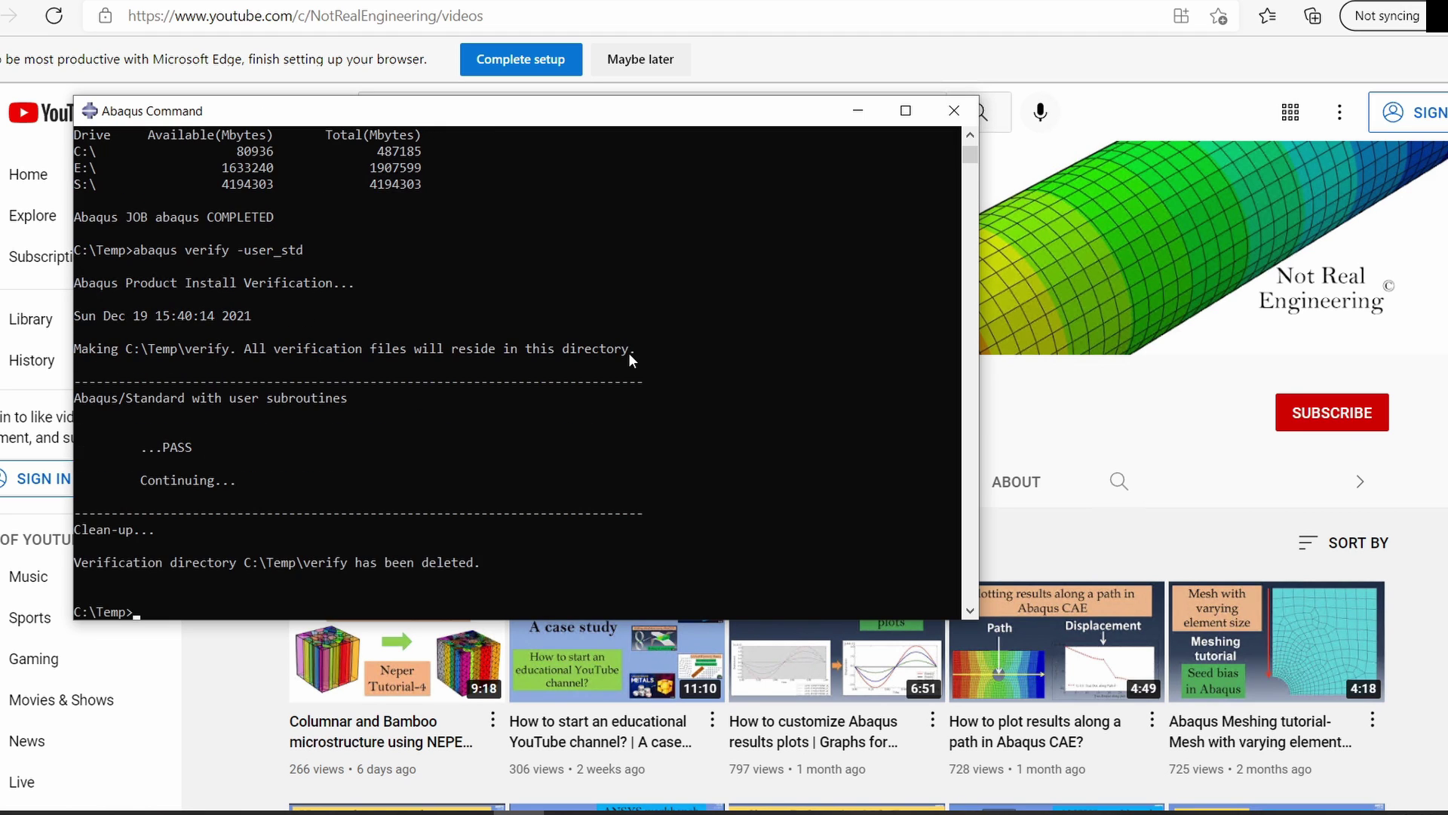
scroll(468, 460, down, 6)
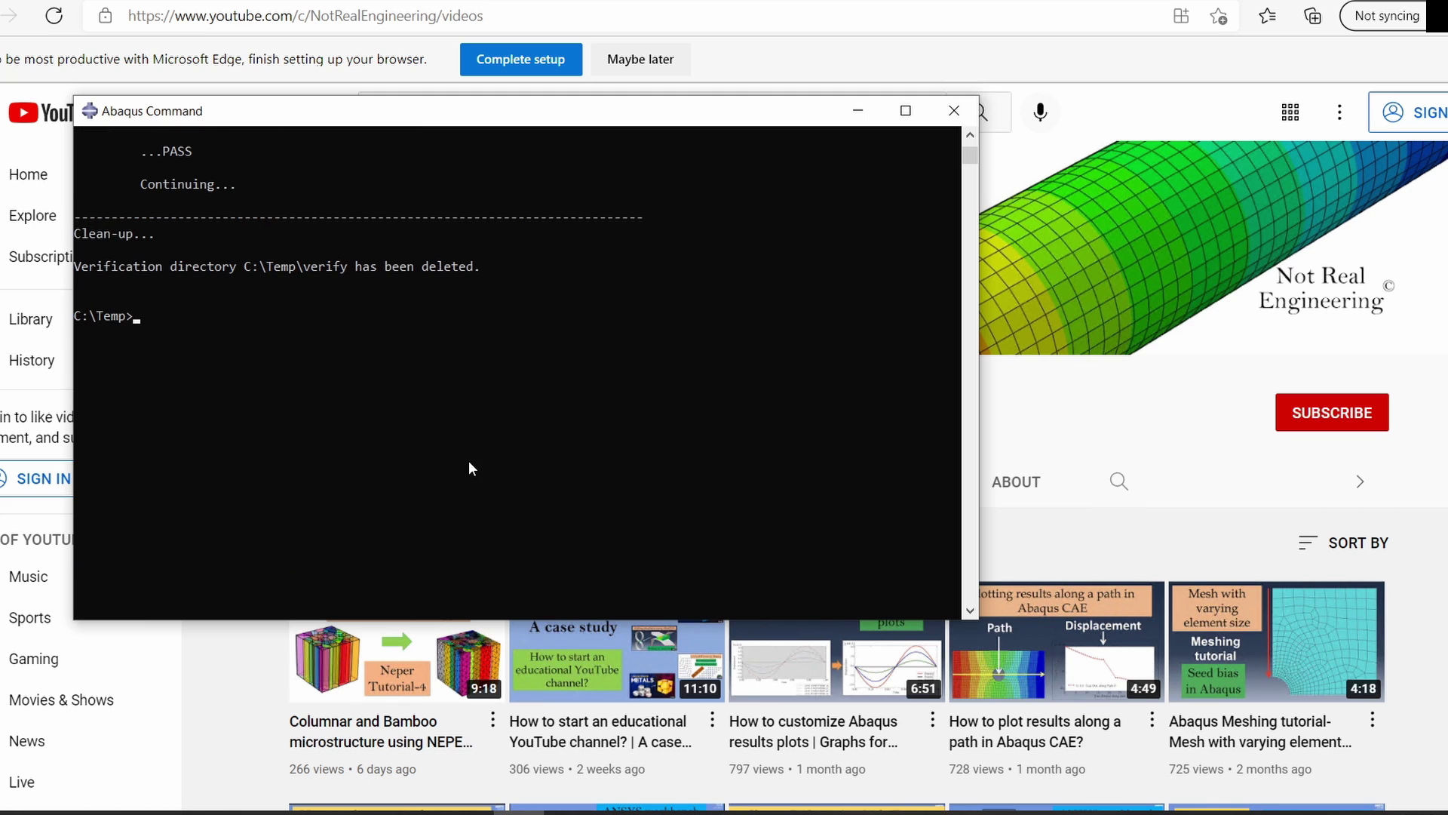
- Run abaqus verify -user_exp to check the Explicit user-subroutine linkage
key(Up)
key(BackSpace)
key(BackSpace)
key(BackSpace)
text(exp)
key(Return)
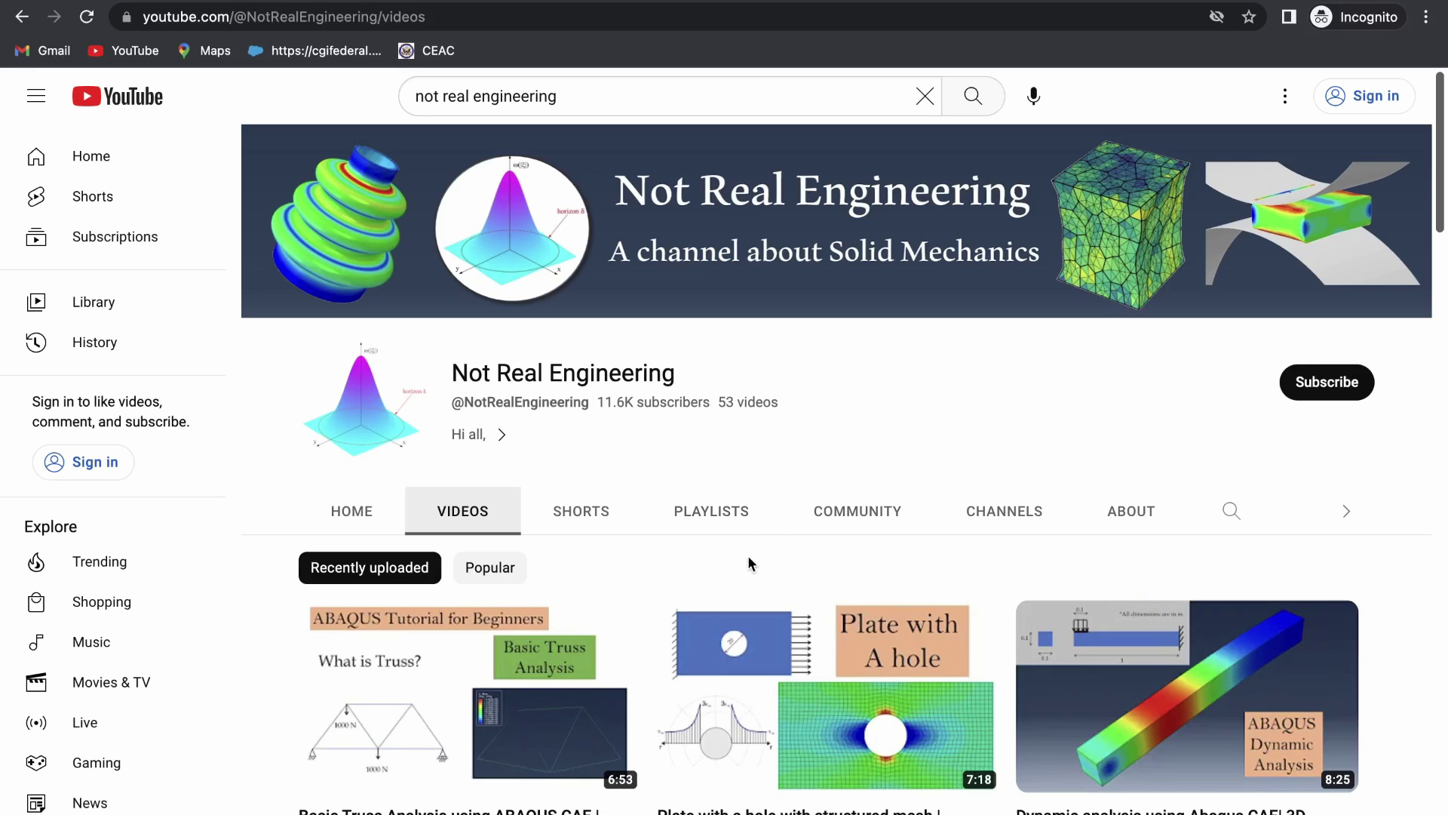
click(722, 526)
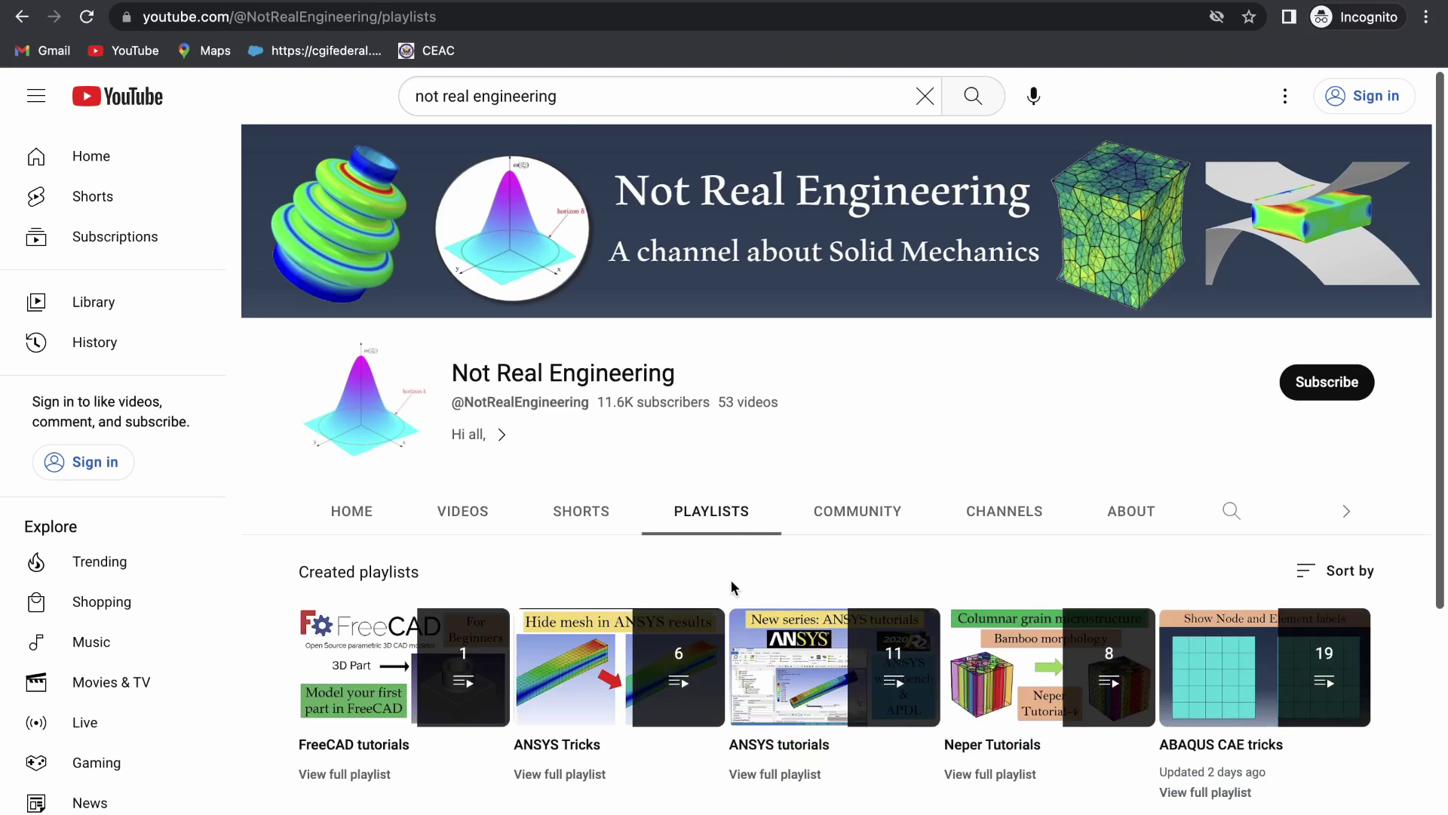
scroll(731, 584, down, 4)
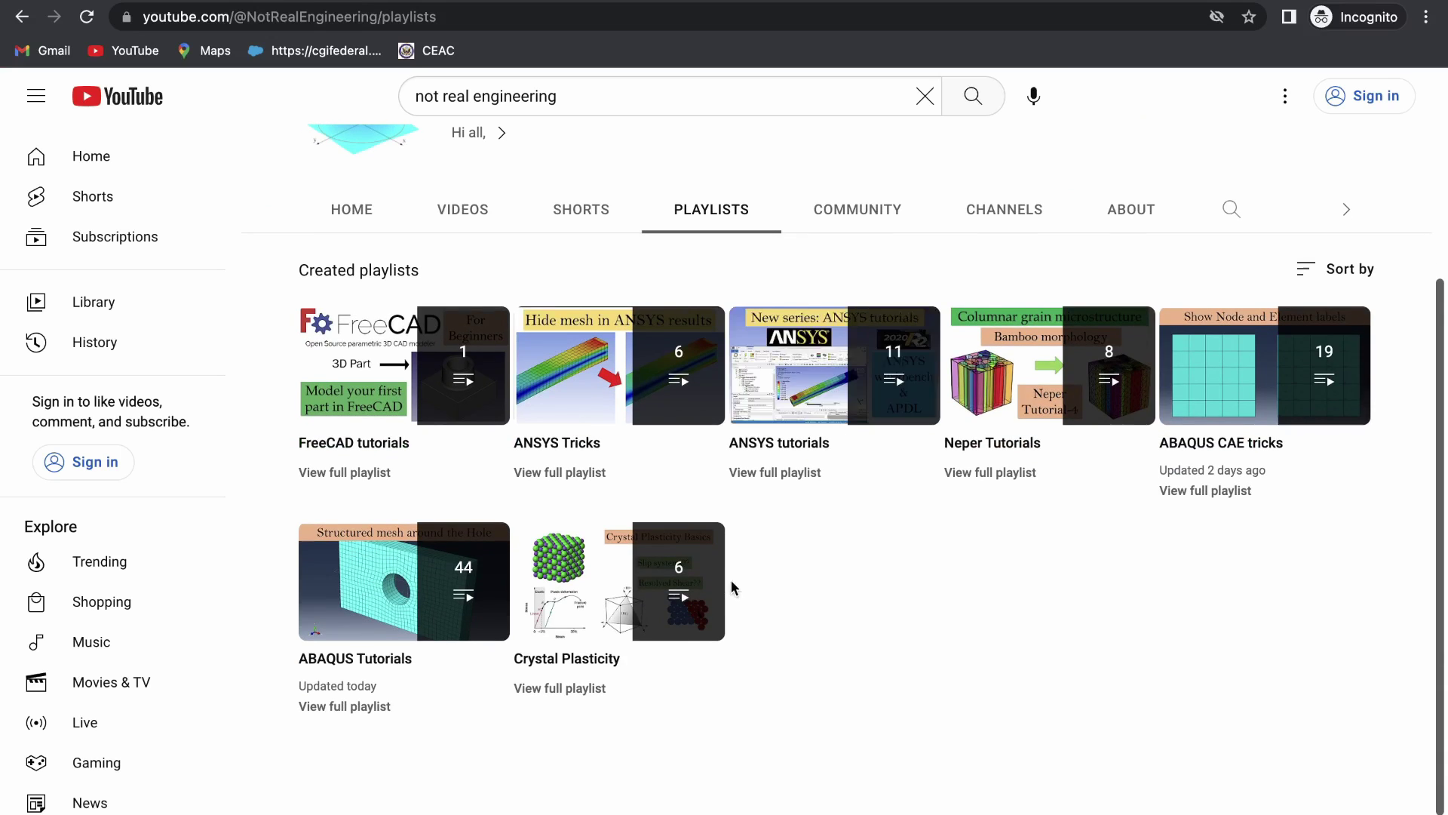
scroll(731, 585, up, 3)
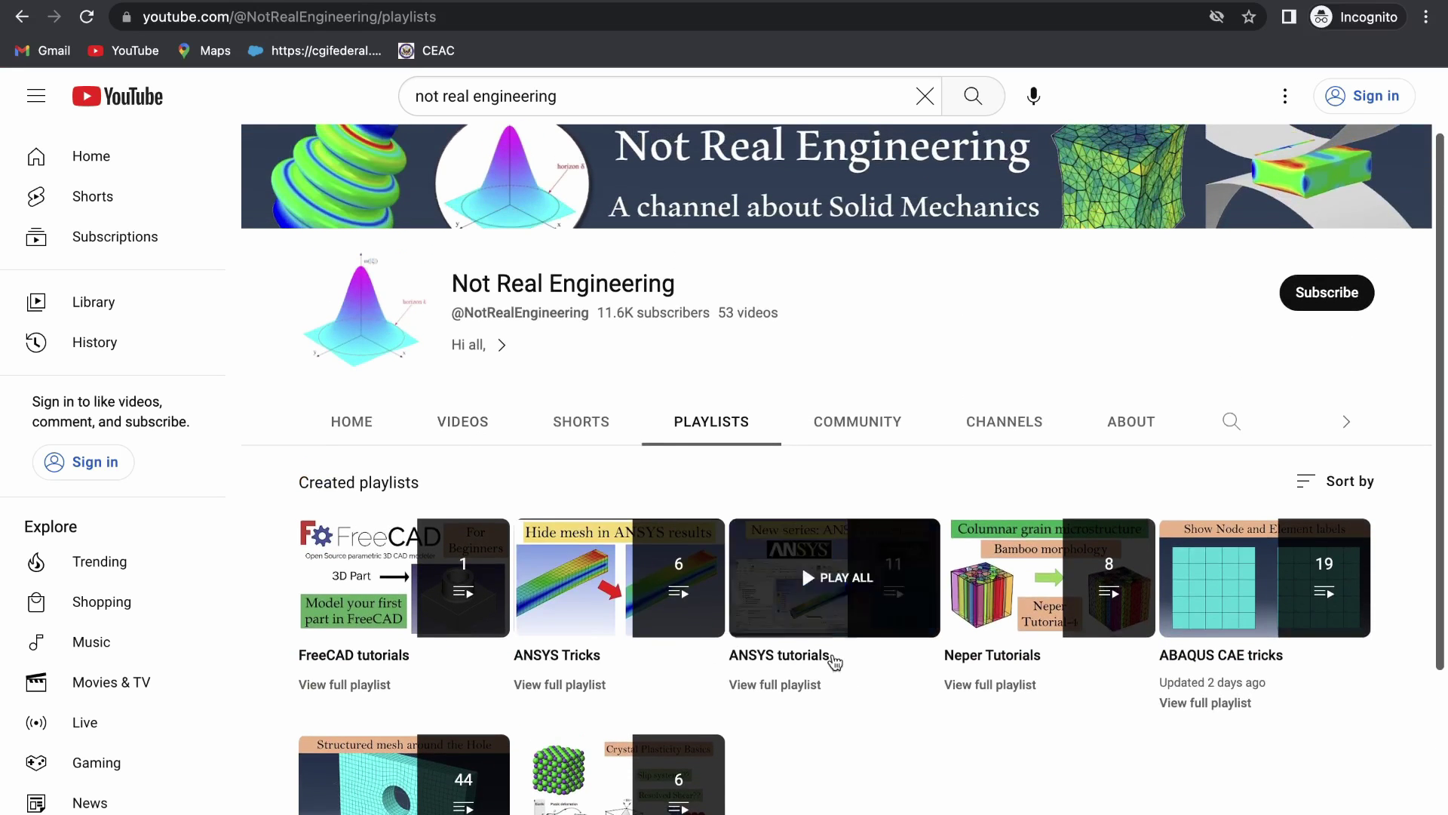
scroll(853, 789, down, 1)
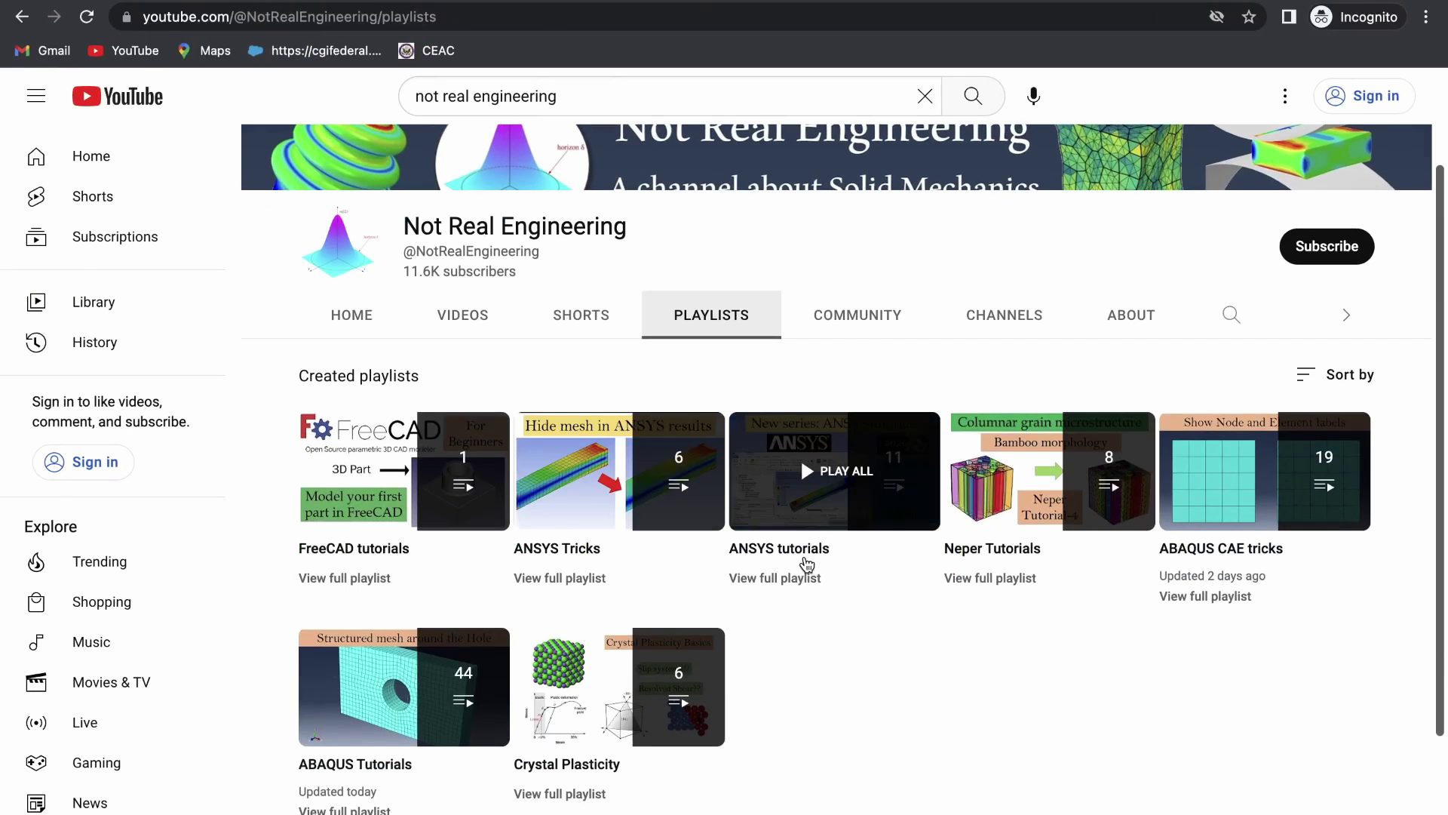
click(809, 564)
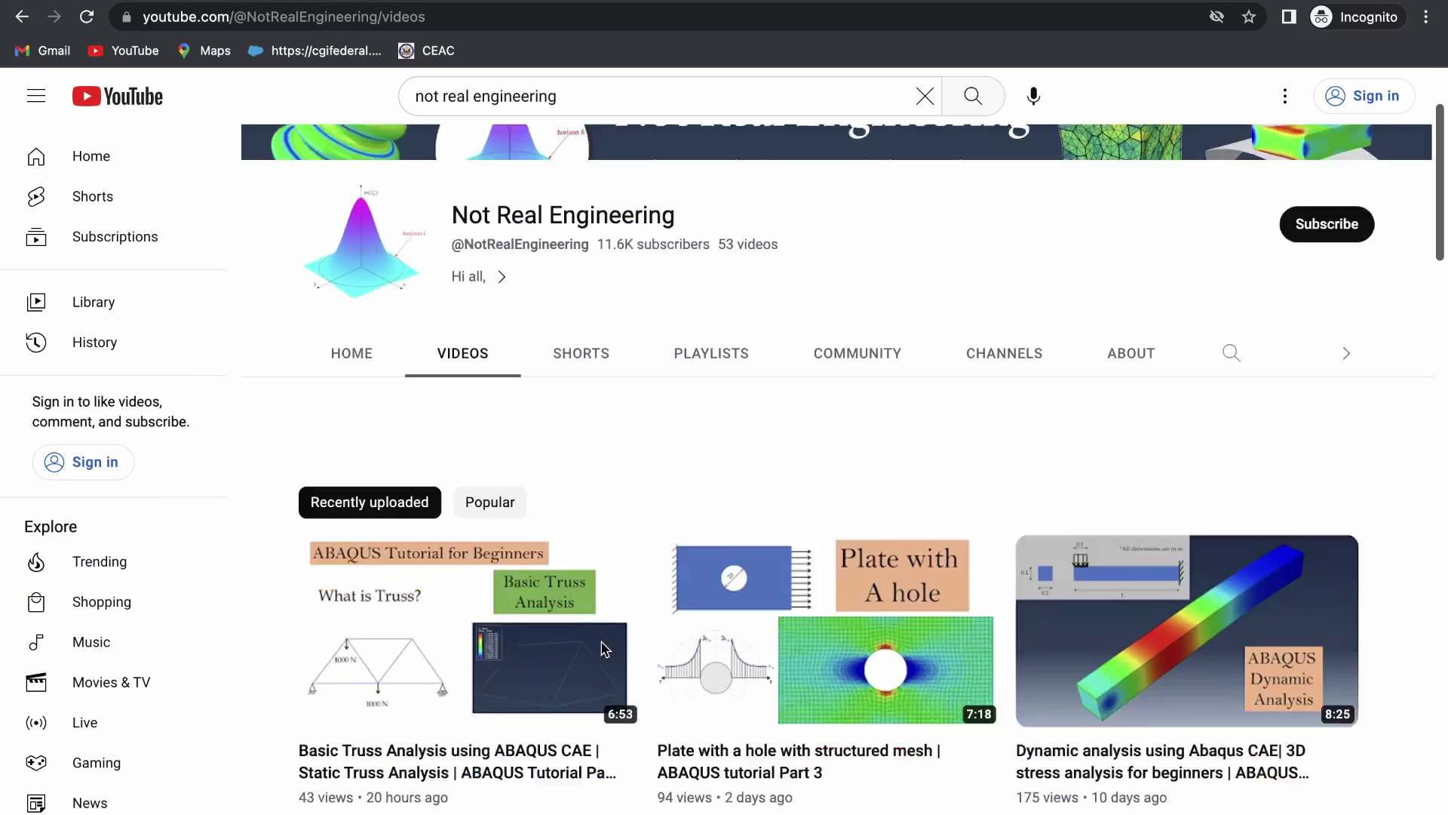
scroll(604, 650, down, 5)
scroll(603, 650, up, 6)
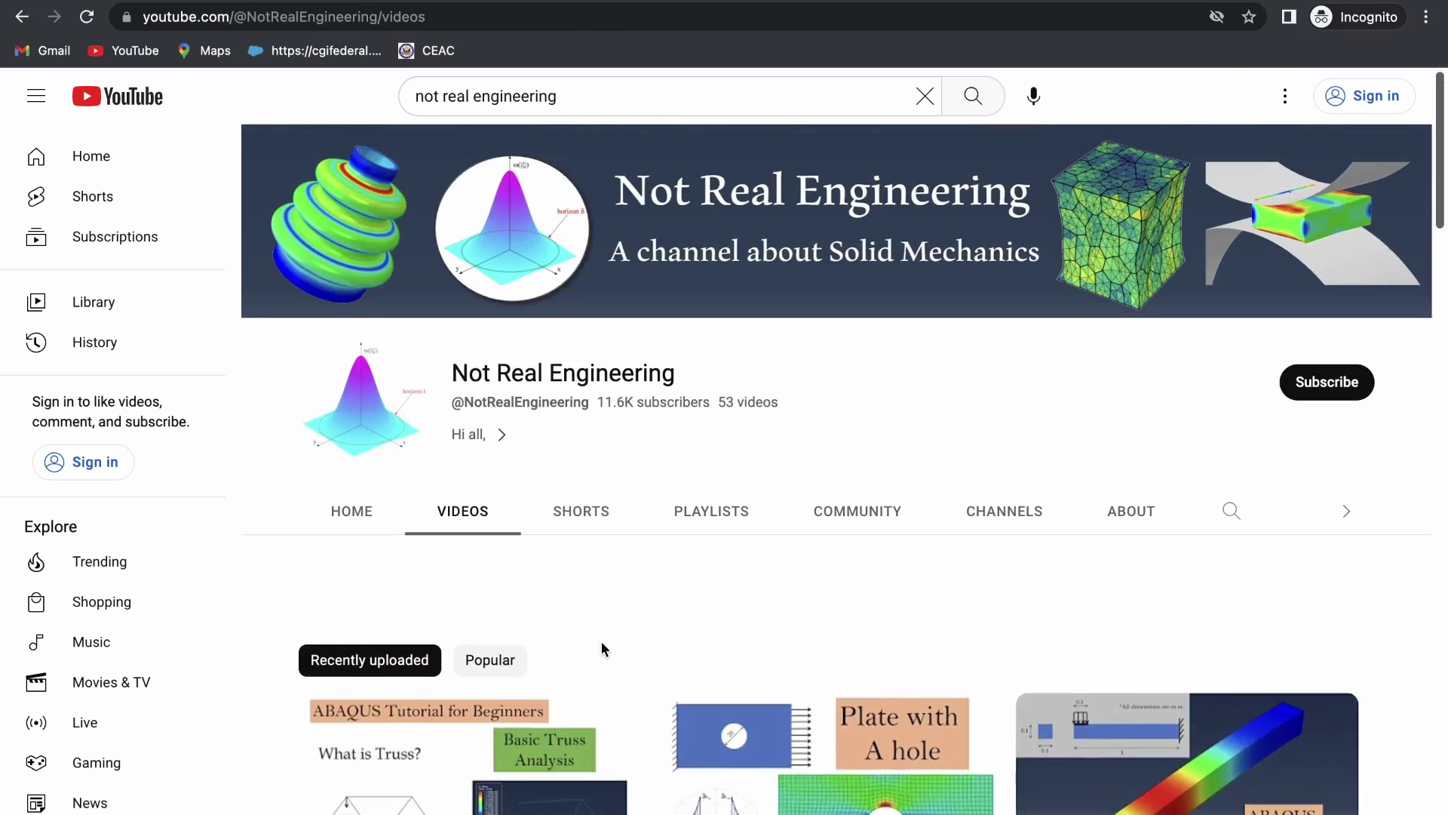